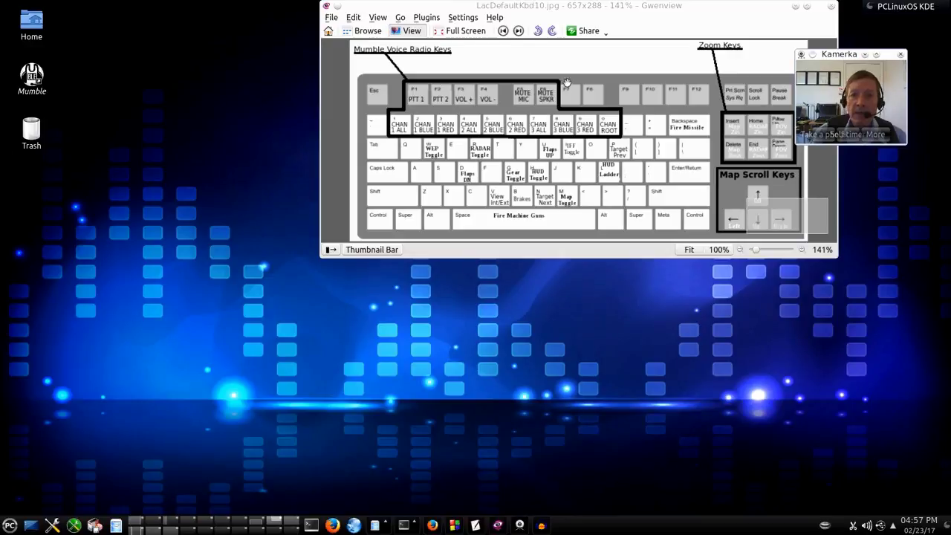
Move the keyboard layout image window slightly lower on the desktop and bring up the Mumble window to examine its channel tree
{"action": "left_click_drag", "start_coordinate": [641, 10], "coordinate": [614, 37]}
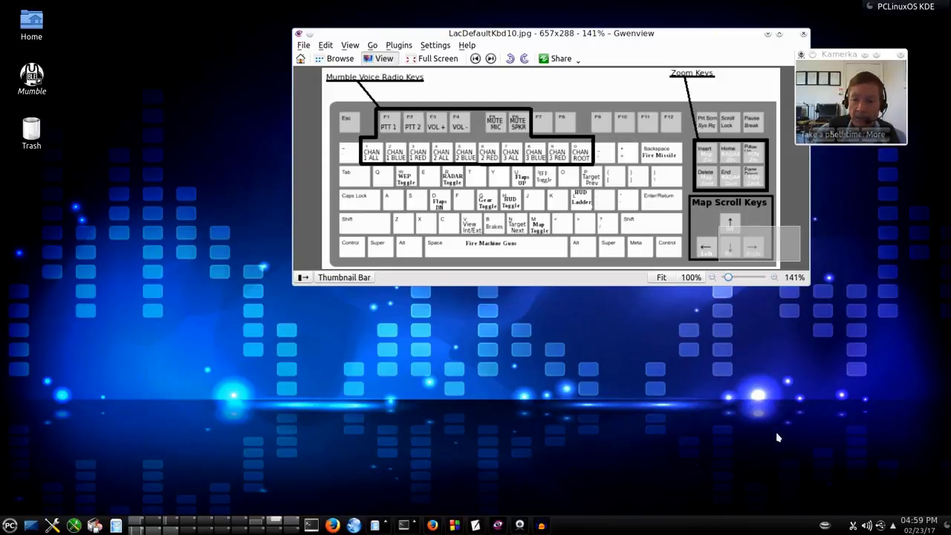
{"action": "left_click", "coordinate": [825, 526]}
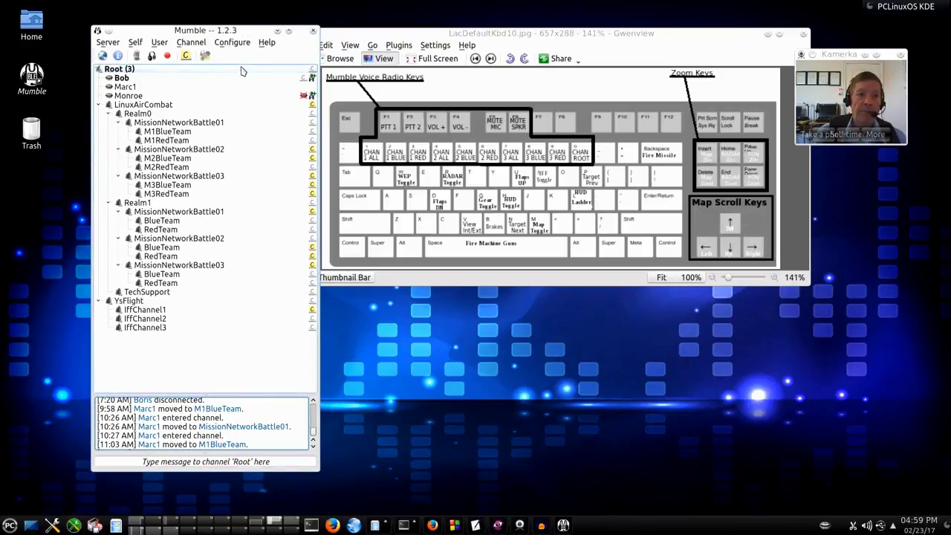
{"action": "mouse_move", "coordinate": [247, 69]}
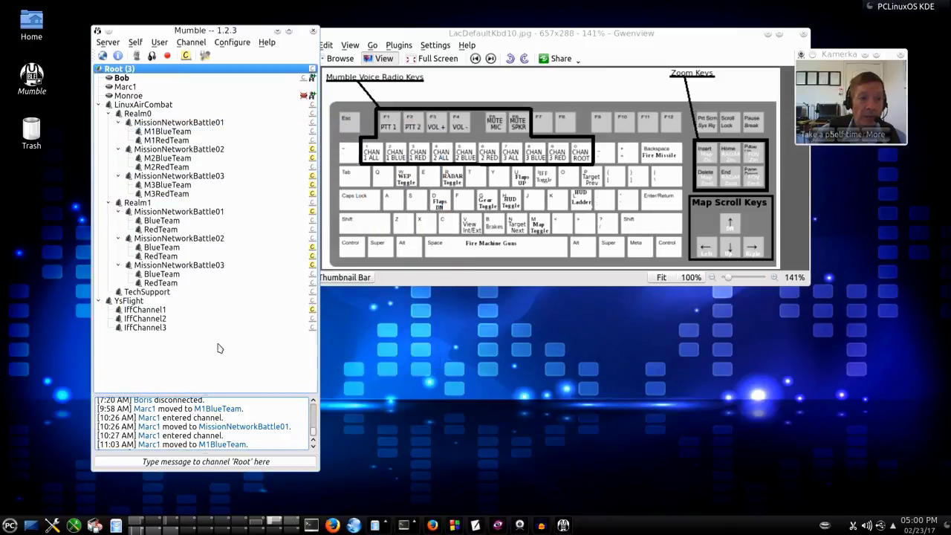
{"action": "mouse_move", "coordinate": [159, 116]}
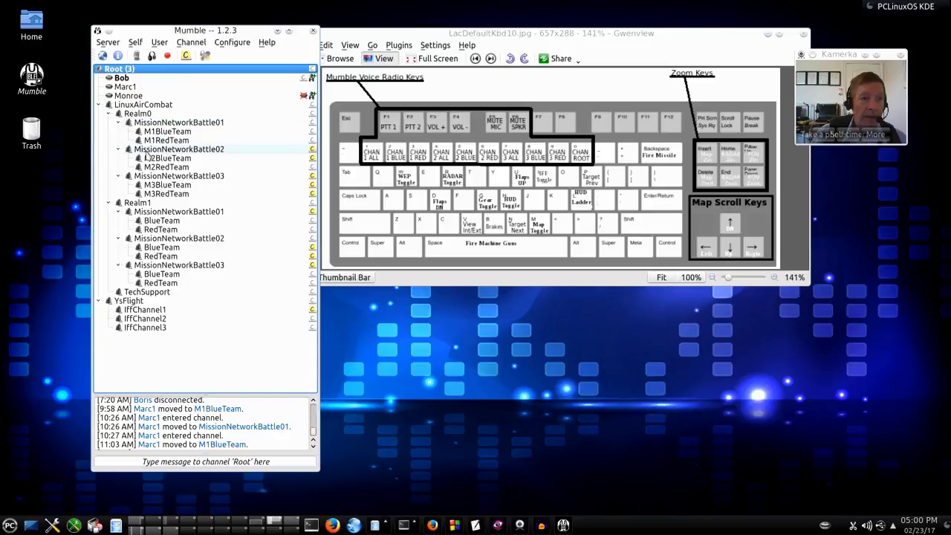
{"action": "mouse_move", "coordinate": [139, 177]}
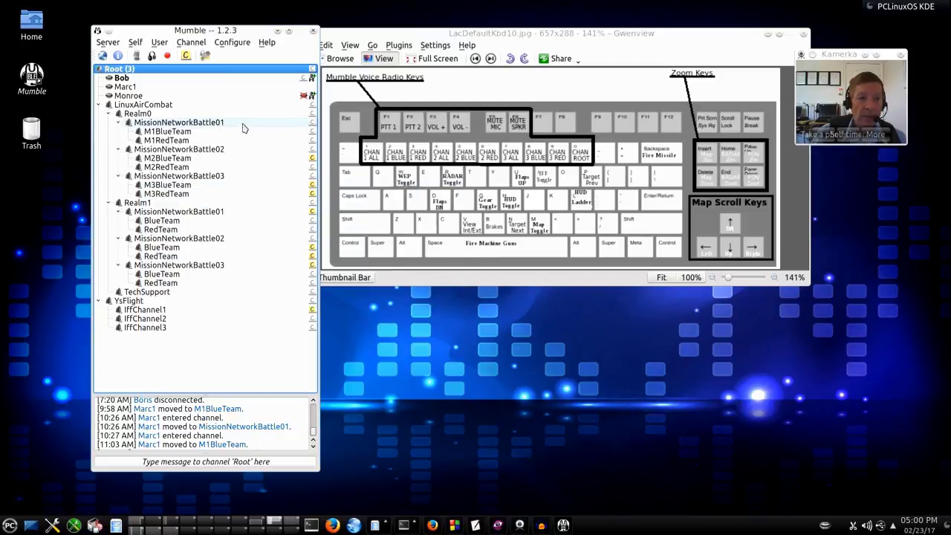
{"action": "mouse_move", "coordinate": [243, 128]}
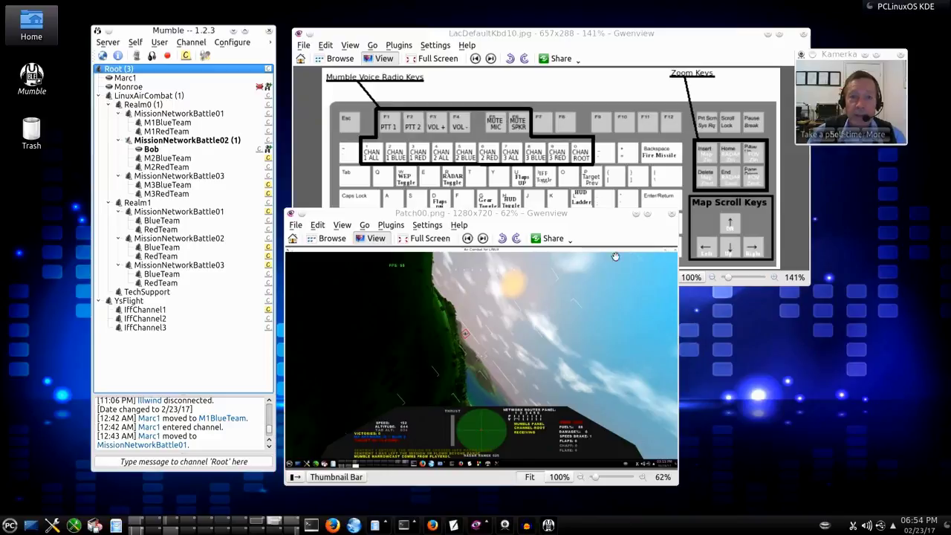
Compare the Mumble voice radio keys on the keyboard layout image with the cockpit panel in the Patch00.png game screenshot
{"action": "left_click", "coordinate": [603, 82]}
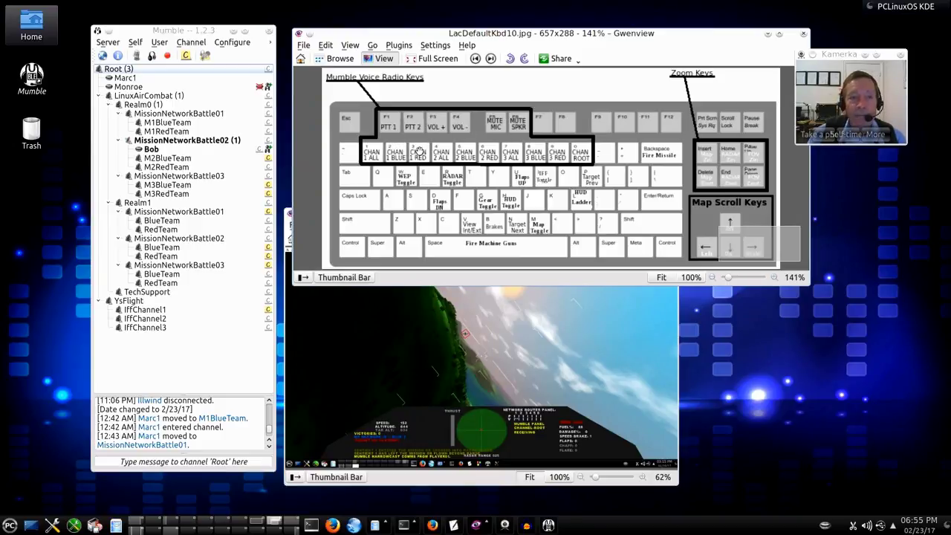
{"action": "left_click", "coordinate": [580, 307]}
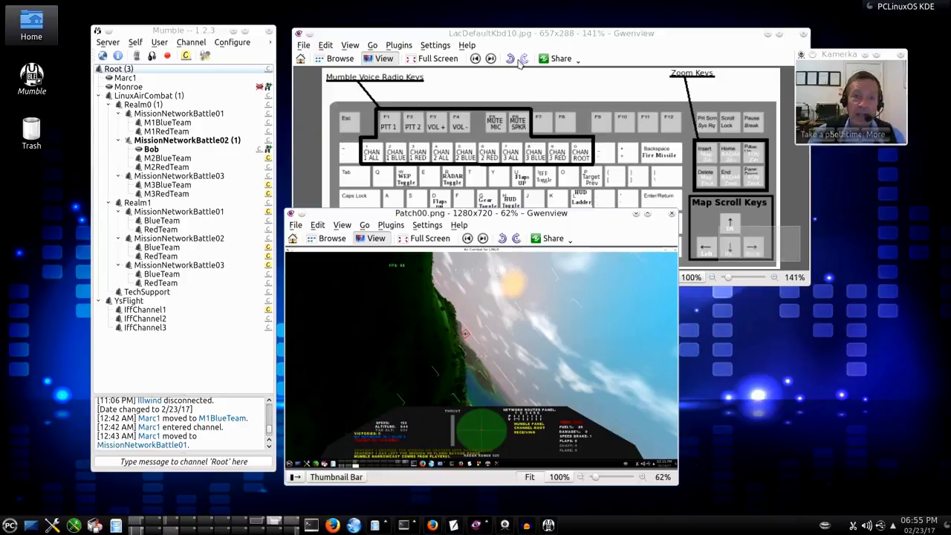
{"action": "left_click", "coordinate": [521, 86]}
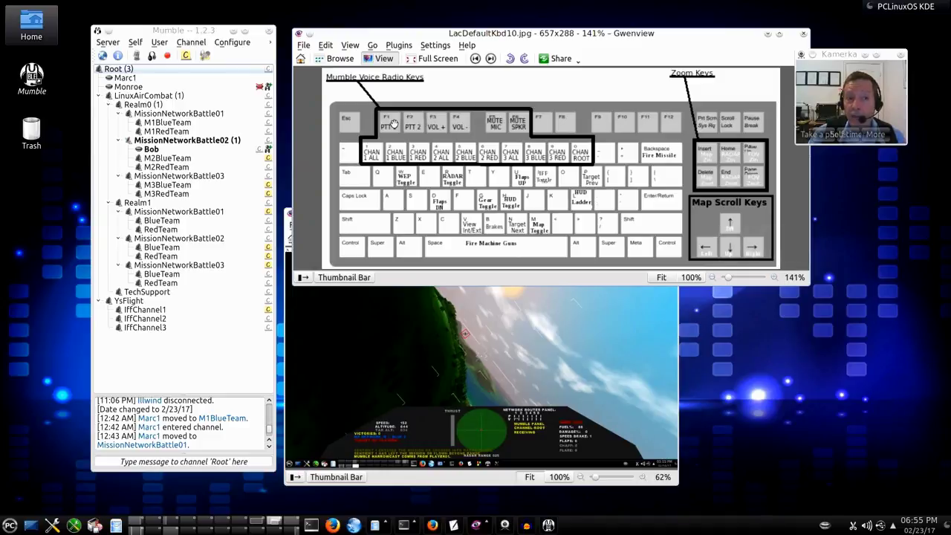
{"action": "left_click", "coordinate": [531, 312]}
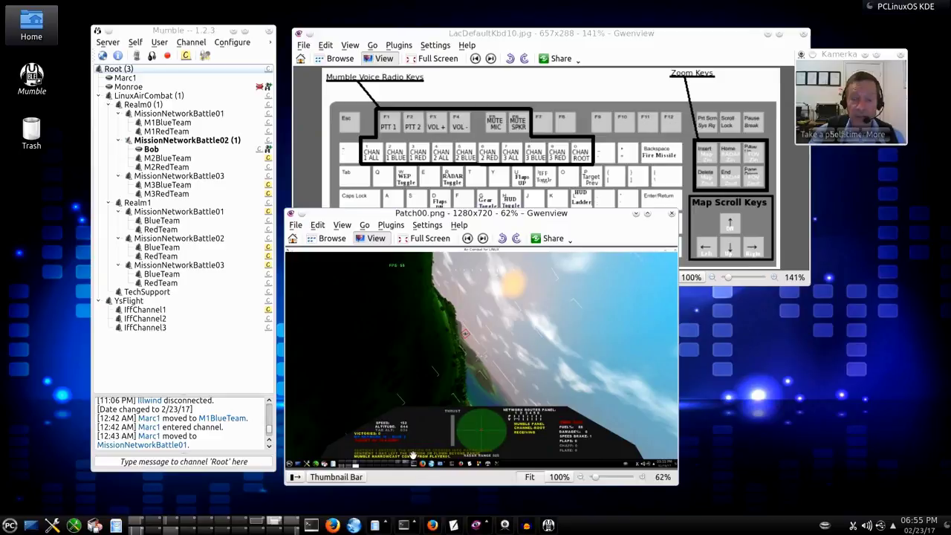
{"action": "left_click", "coordinate": [416, 125]}
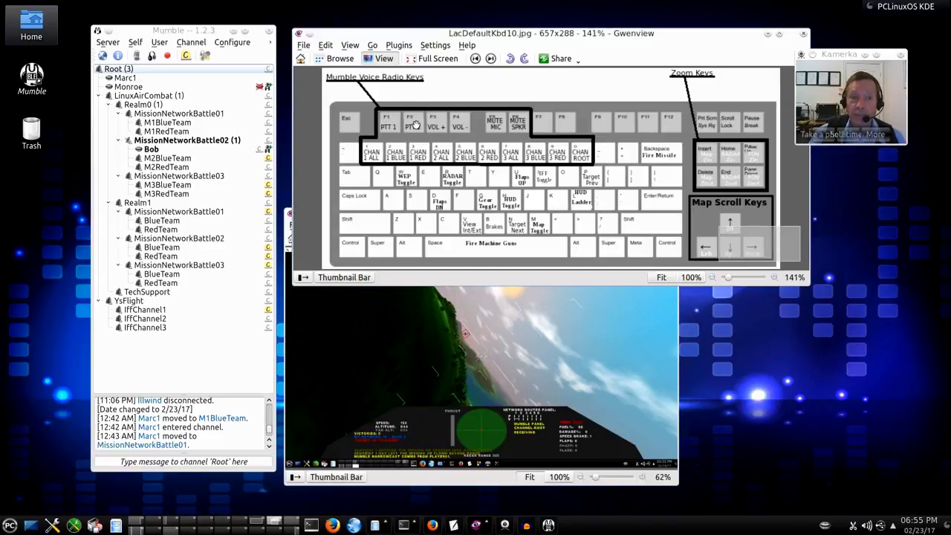
{"action": "left_click", "coordinate": [561, 312]}
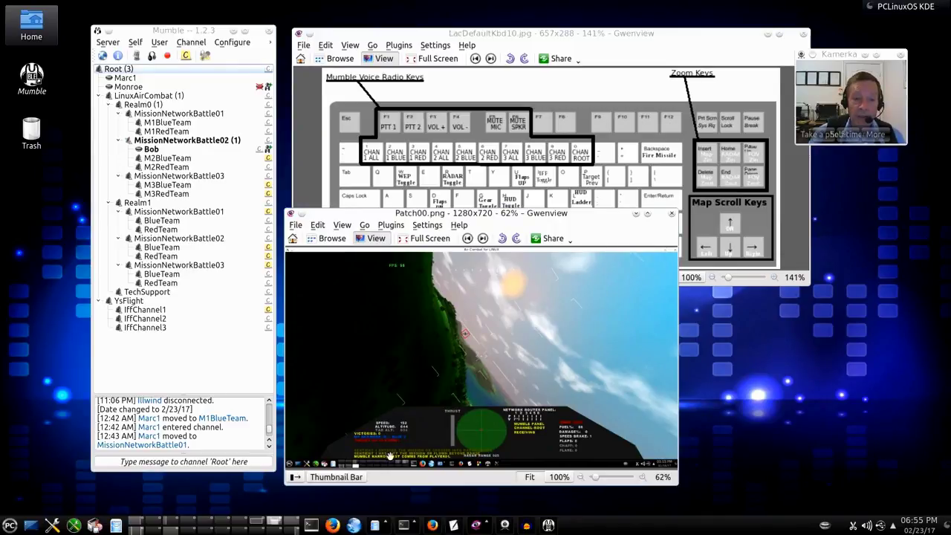
{"action": "left_click", "coordinate": [482, 77]}
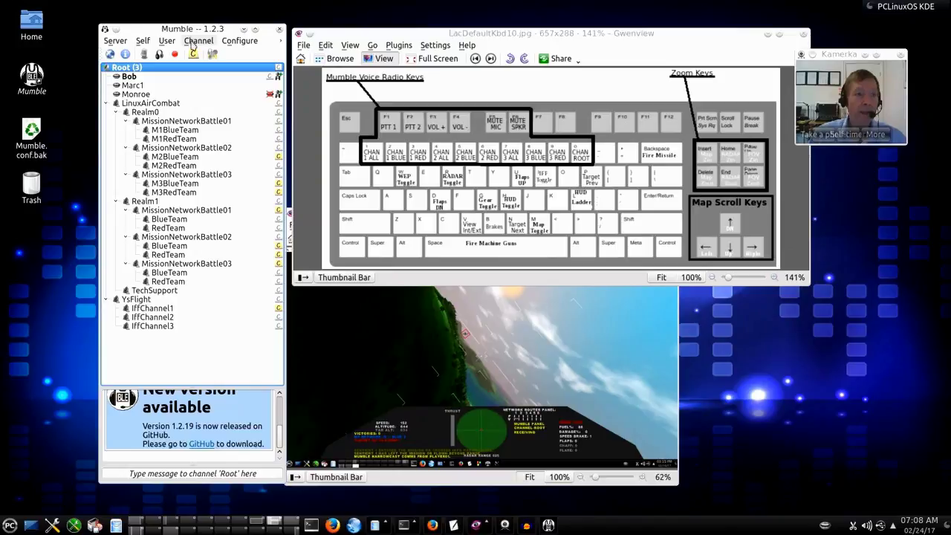
Open Mumble's Shortcuts settings and shrink the configuration window so that part of the desktop behind it shows
{"action": "left_click", "coordinate": [232, 41]}
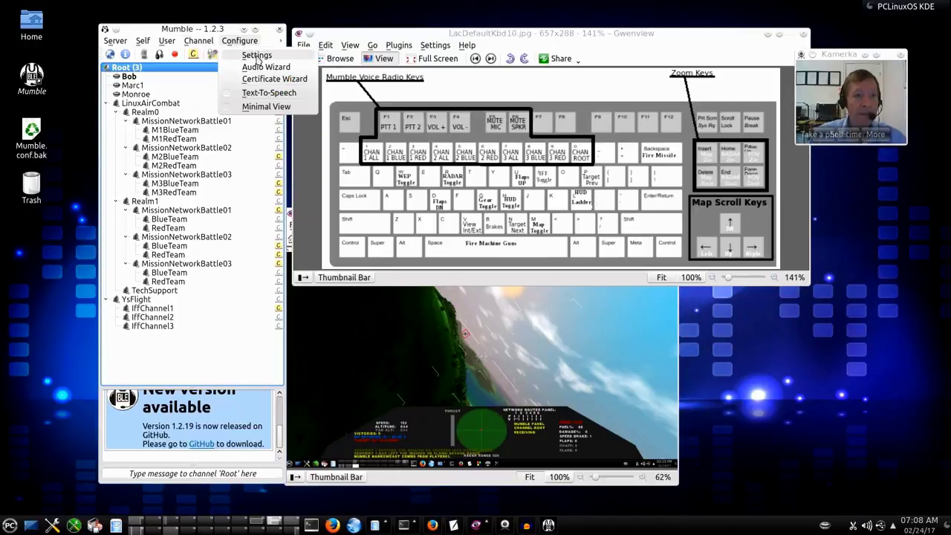
{"action": "left_click", "coordinate": [253, 55]}
{"action": "left_click", "coordinate": [28, 63]}
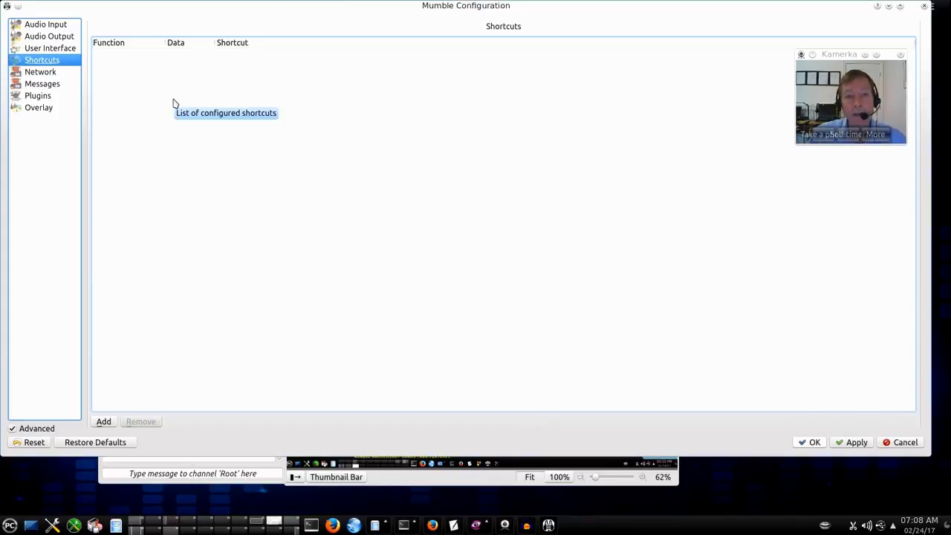
{"action": "left_click_drag", "start_coordinate": [6, 5], "coordinate": [104, 76]}
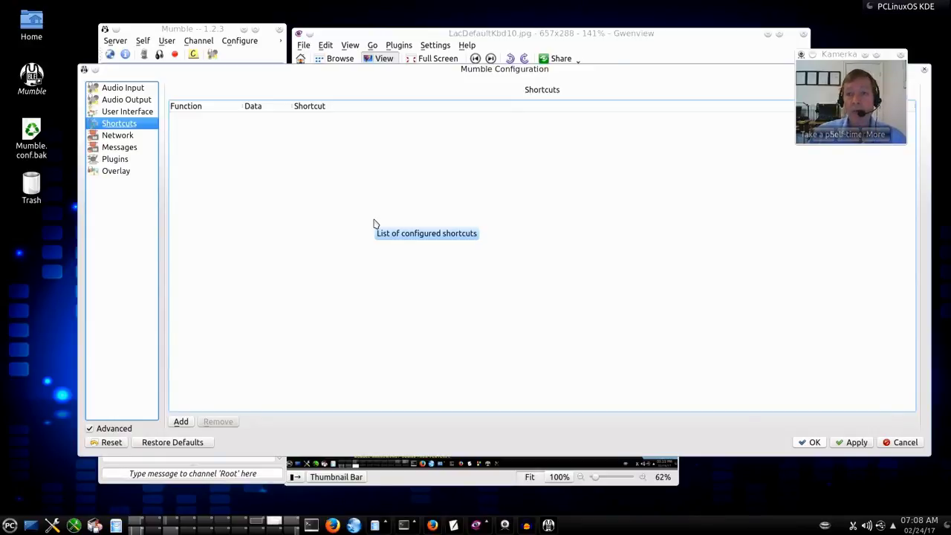
Add a Push-to-Talk shortcut, assign it to the F1 key and apply the change
{"action": "left_click", "coordinate": [182, 422]}
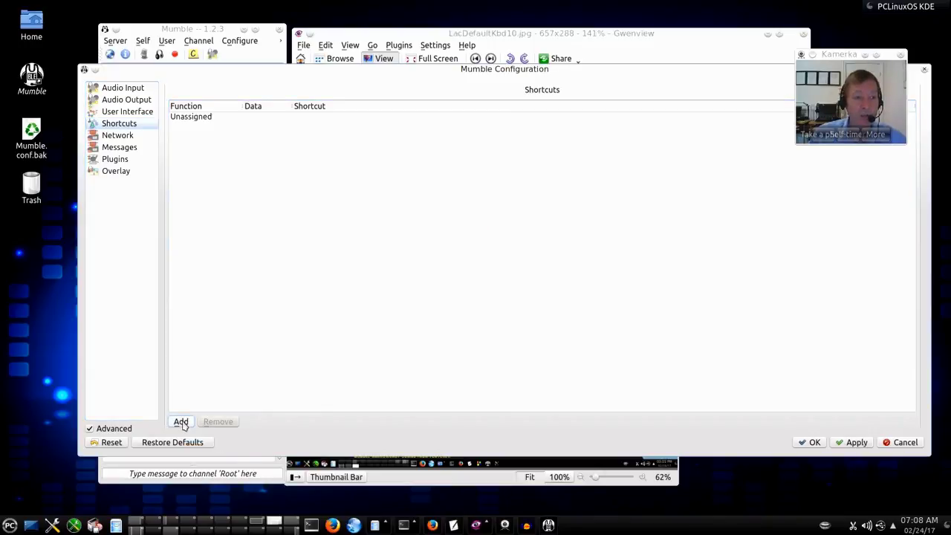
{"action": "double_click", "coordinate": [207, 122]}
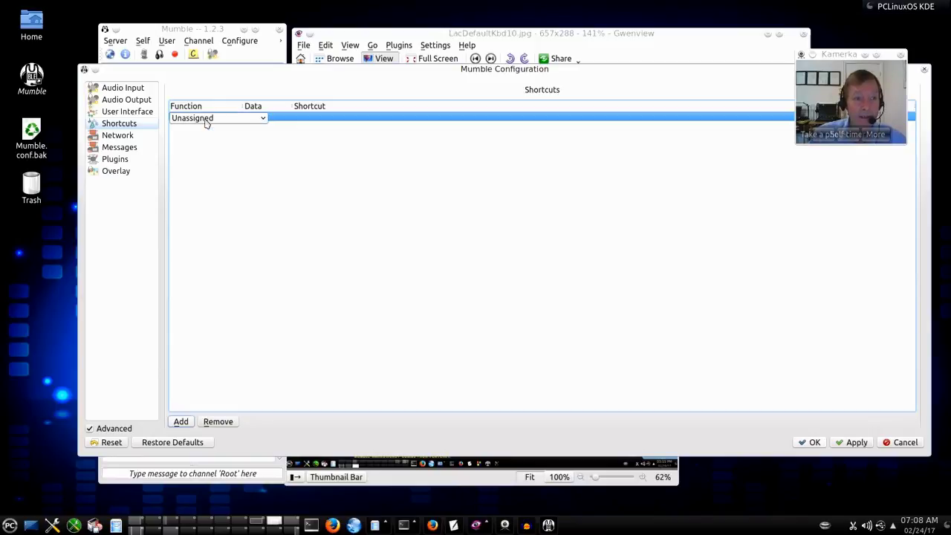
{"action": "left_click", "coordinate": [264, 121]}
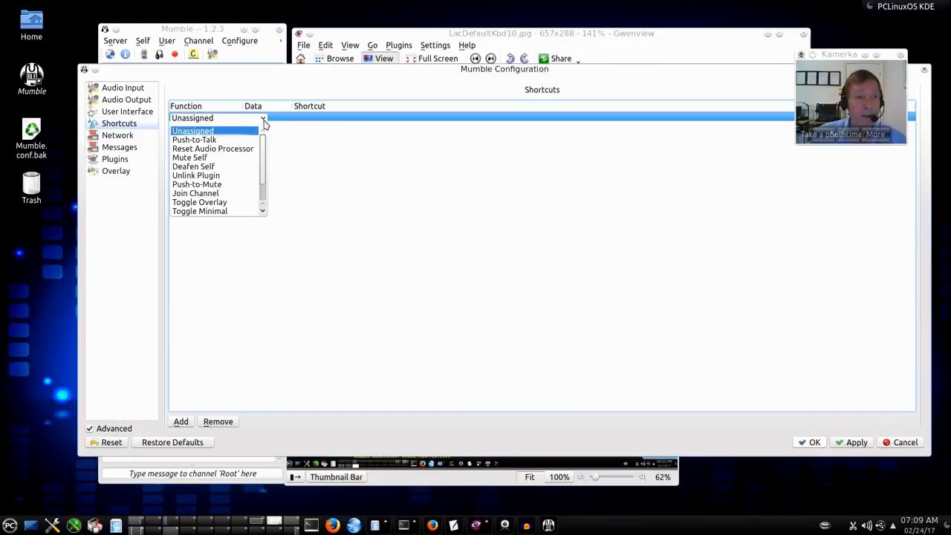
{"action": "left_click", "coordinate": [212, 141]}
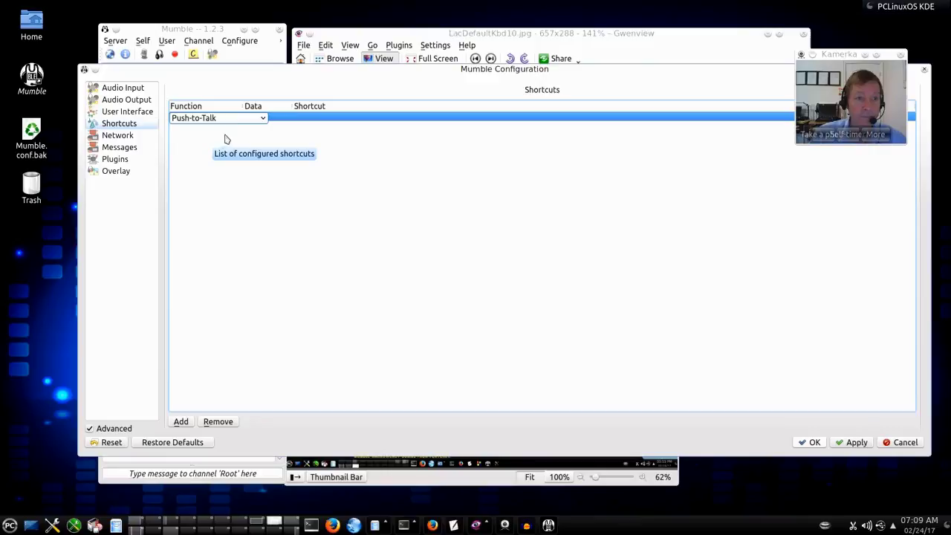
{"action": "left_click", "coordinate": [309, 118]}
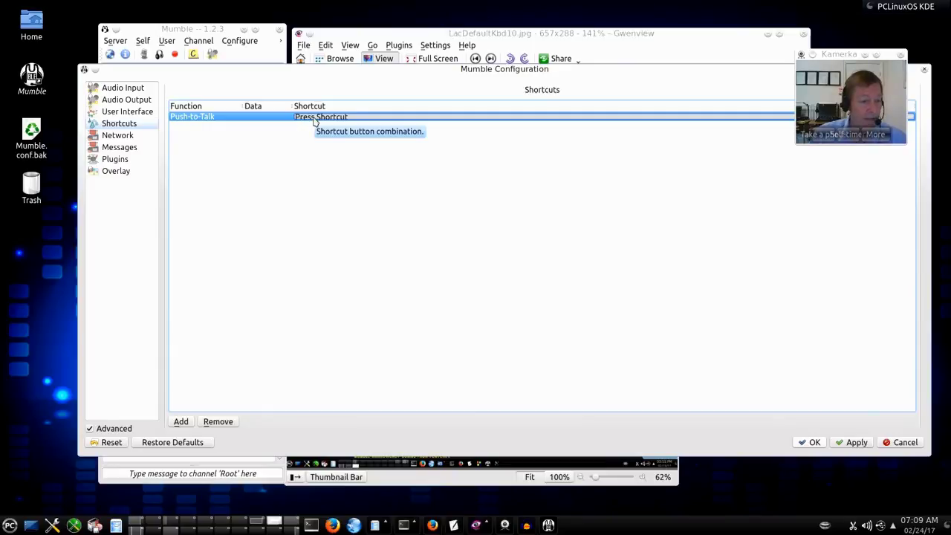
{"action": "key", "text": "F1"}
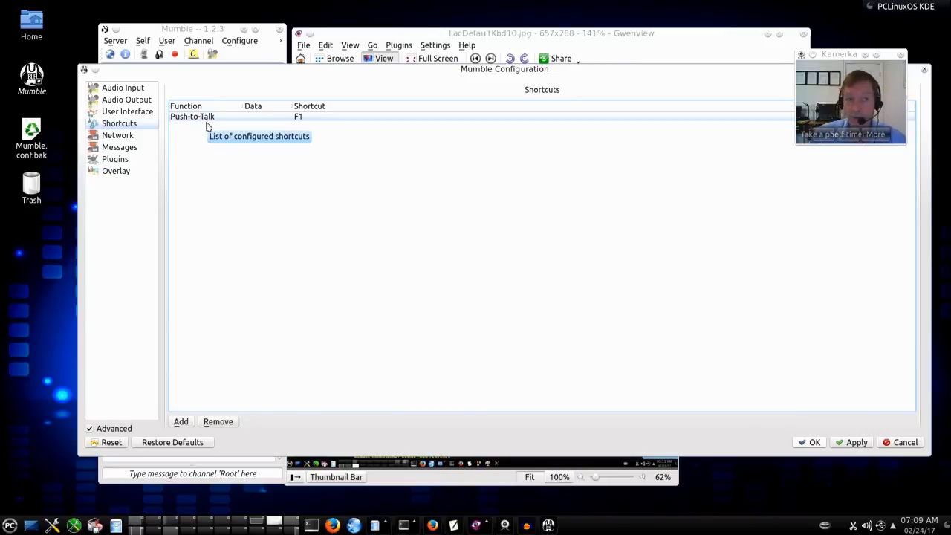
{"action": "left_click", "coordinate": [859, 445]}
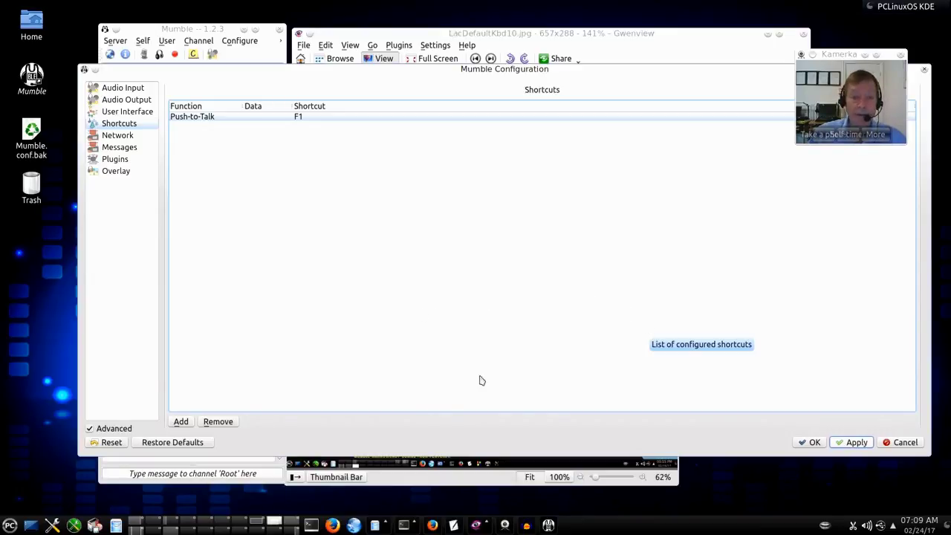
Check the PTT 1 and PTT 2 keys on the keyboard layout image and return to the Mumble shortcut settings
{"action": "left_click", "coordinate": [500, 486]}
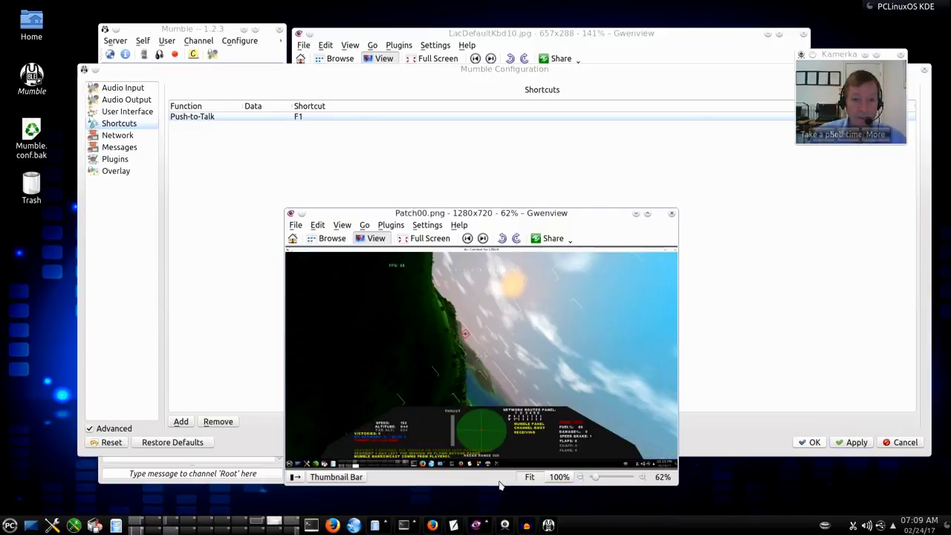
{"action": "left_click", "coordinate": [616, 55]}
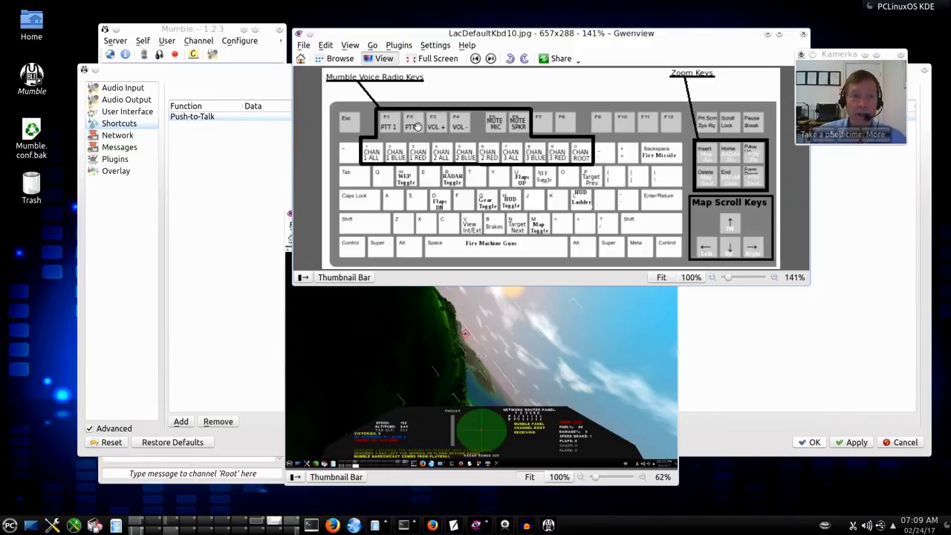
{"action": "left_click", "coordinate": [272, 84]}
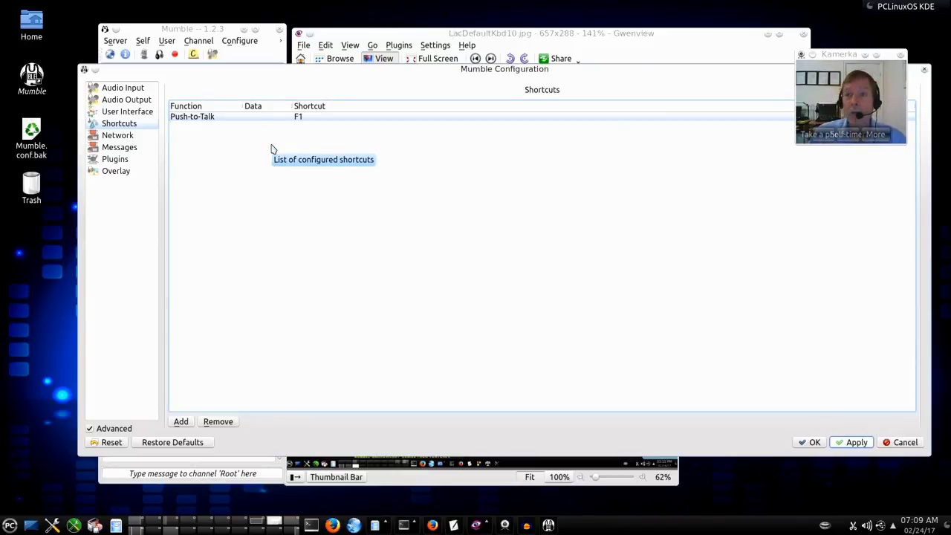
{"action": "left_click", "coordinate": [391, 35]}
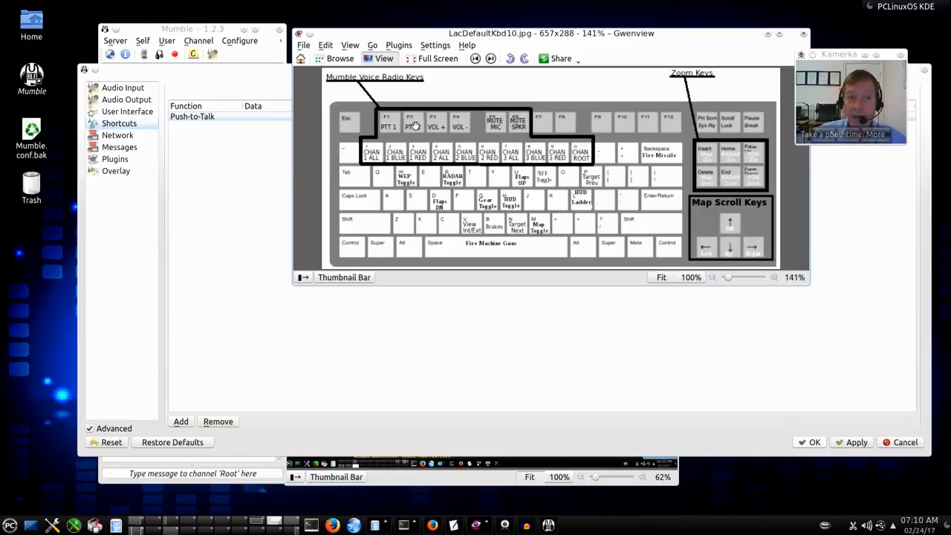
{"action": "left_click", "coordinate": [266, 79]}
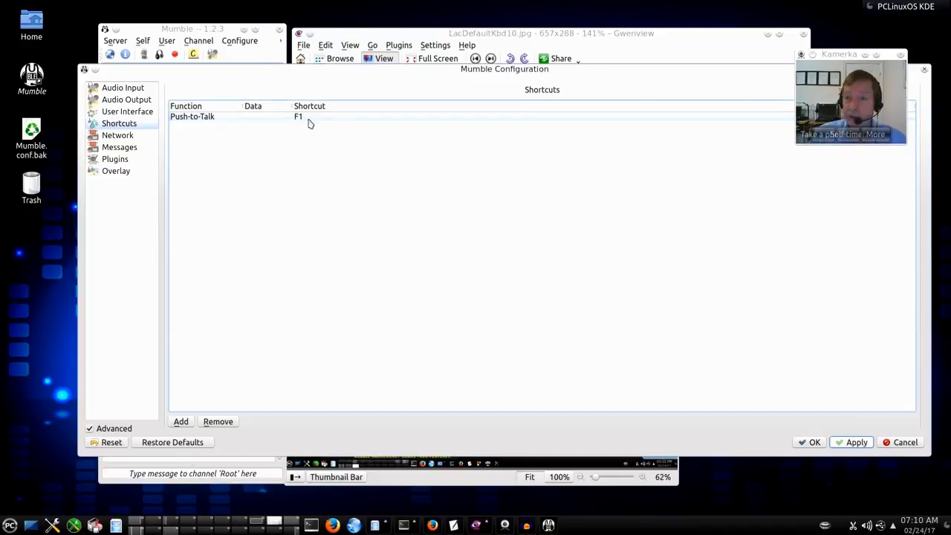
Add a second shortcut and set its function to Whisper/Shout
{"action": "left_click", "coordinate": [183, 421]}
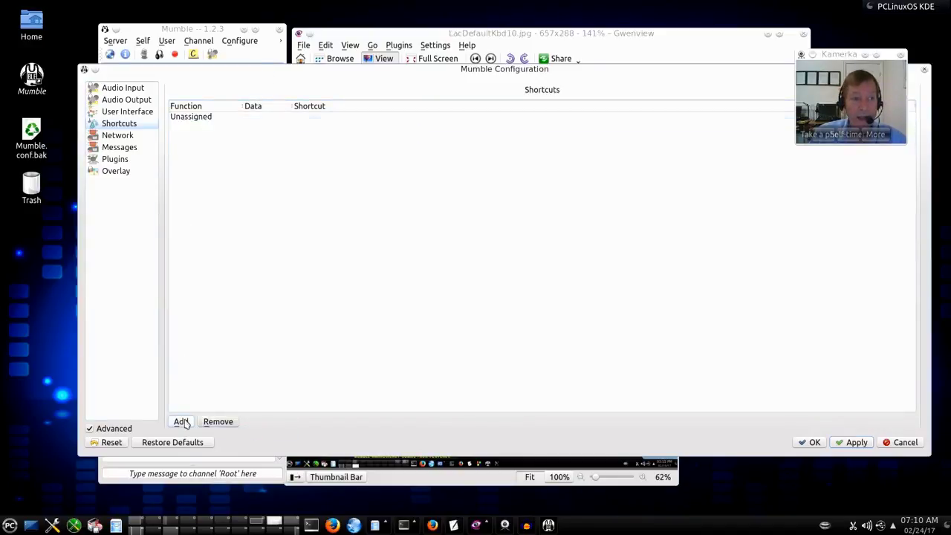
{"action": "left_click", "coordinate": [203, 120]}
{"action": "left_click", "coordinate": [256, 121]}
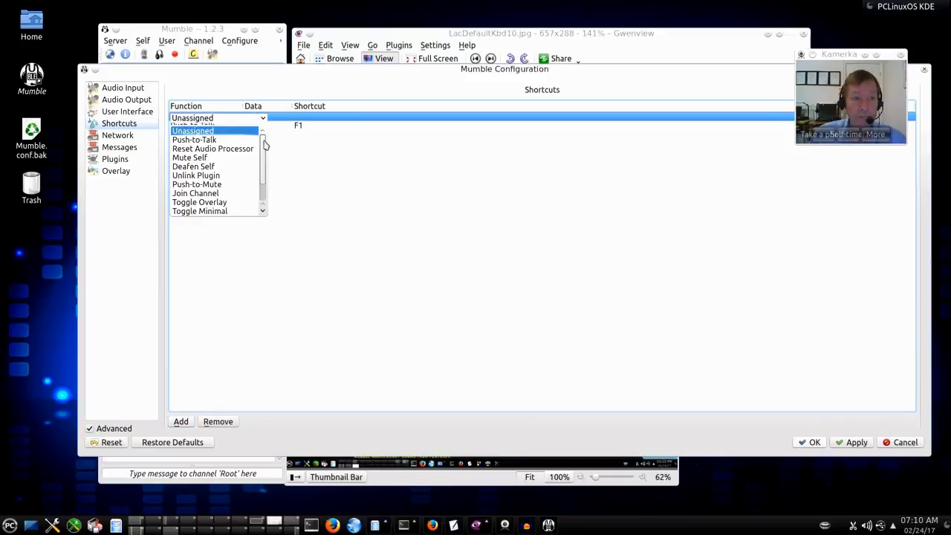
{"action": "left_click_drag", "start_coordinate": [263, 148], "coordinate": [261, 181]}
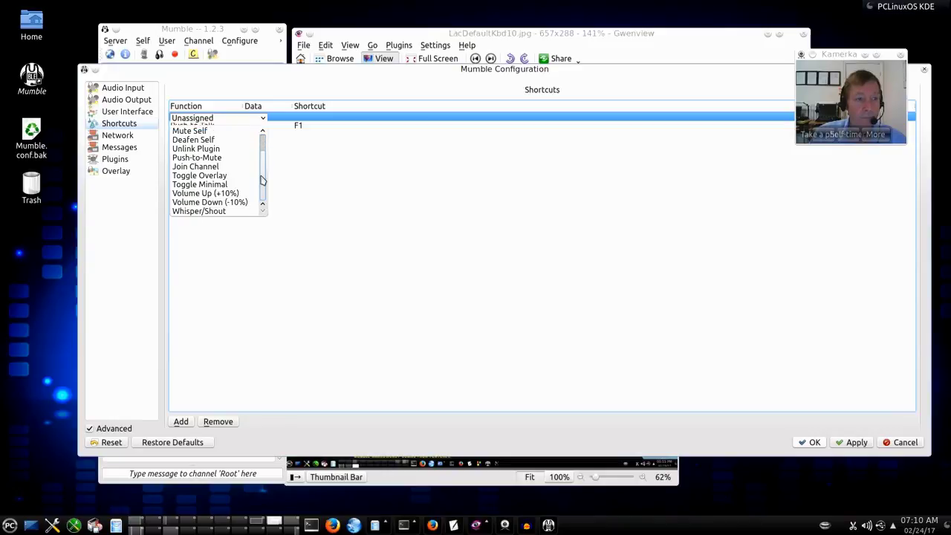
{"action": "left_click", "coordinate": [218, 212]}
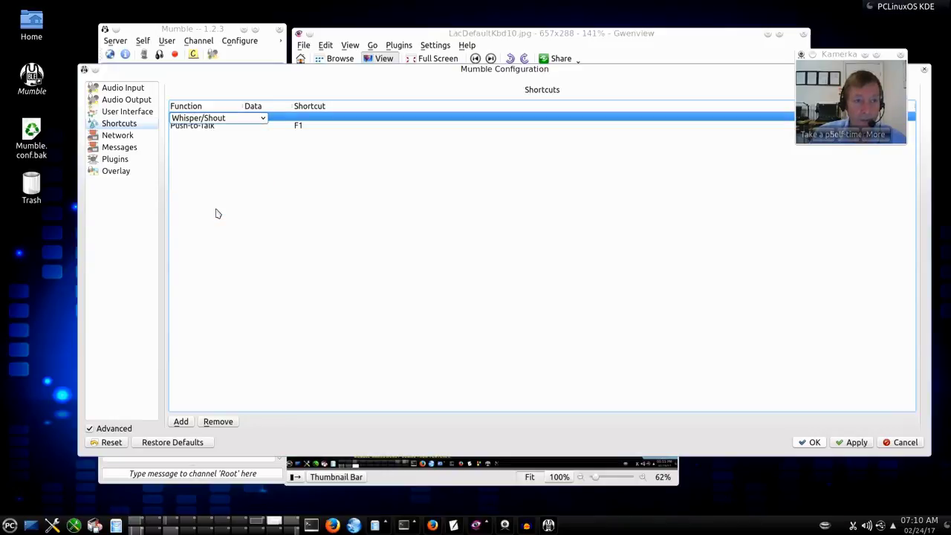
Set the Whisper/Shout target to shout to the Current channel, including its subchannels, and accept the target settings
{"action": "left_click", "coordinate": [275, 118]}
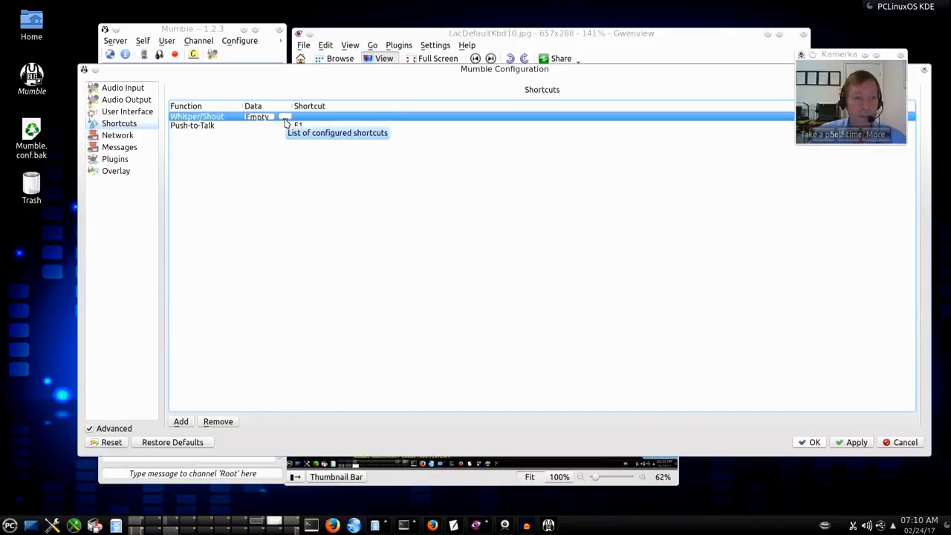
{"action": "left_click", "coordinate": [284, 117]}
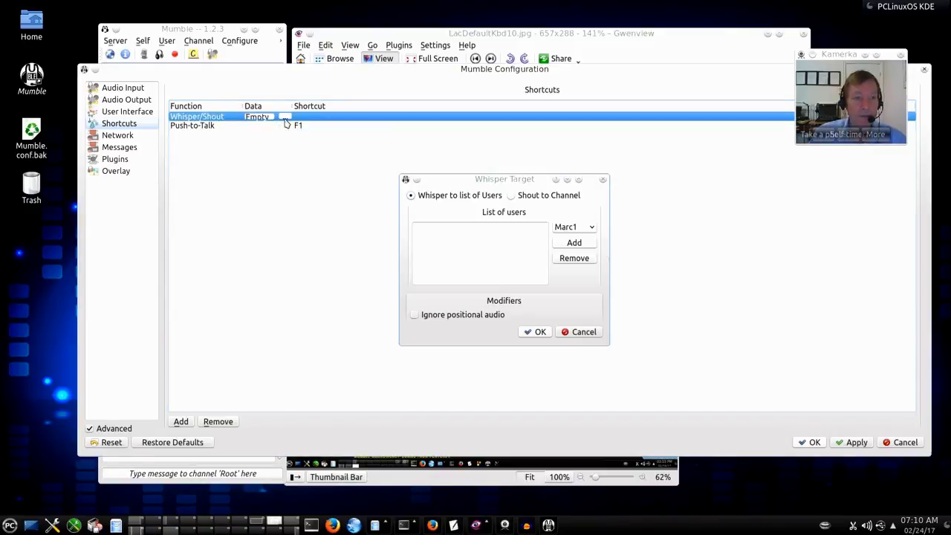
{"action": "left_click", "coordinate": [512, 195]}
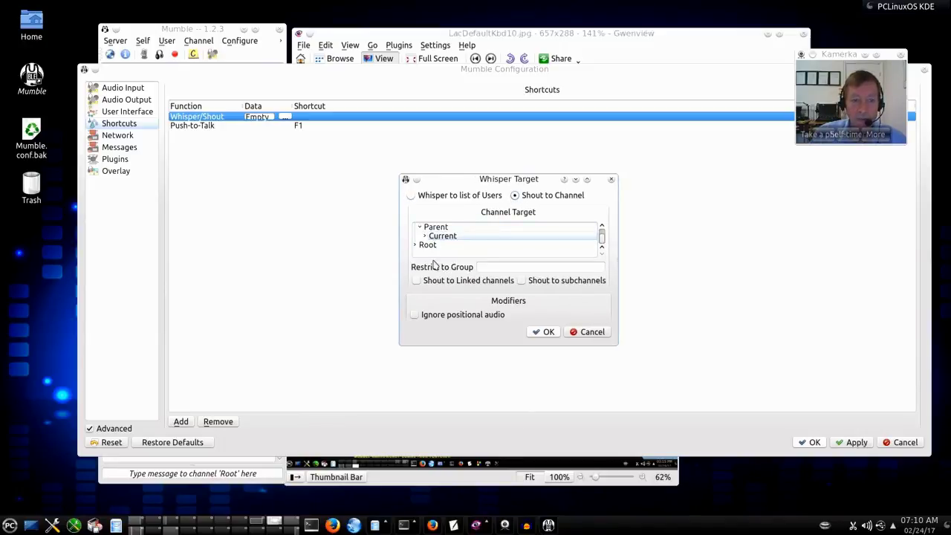
{"action": "left_click", "coordinate": [449, 238]}
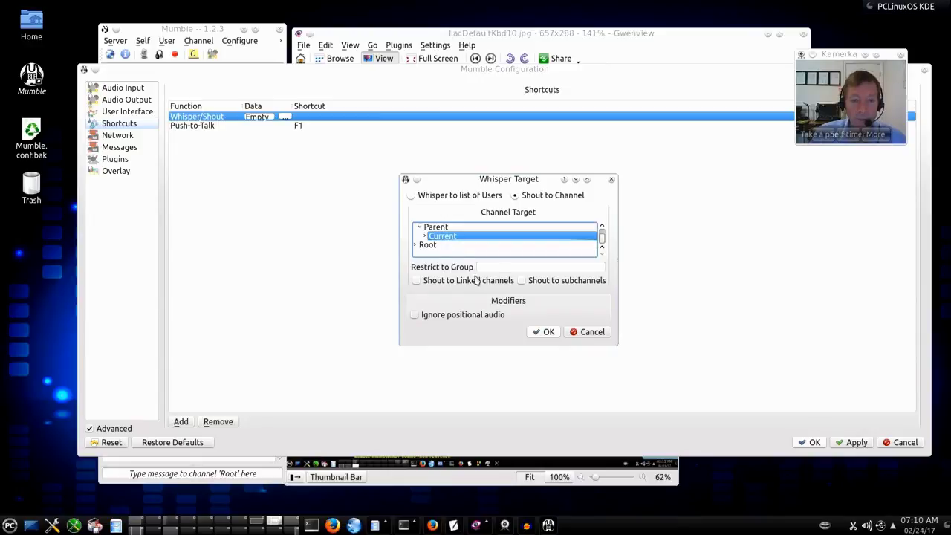
{"action": "left_click", "coordinate": [523, 281]}
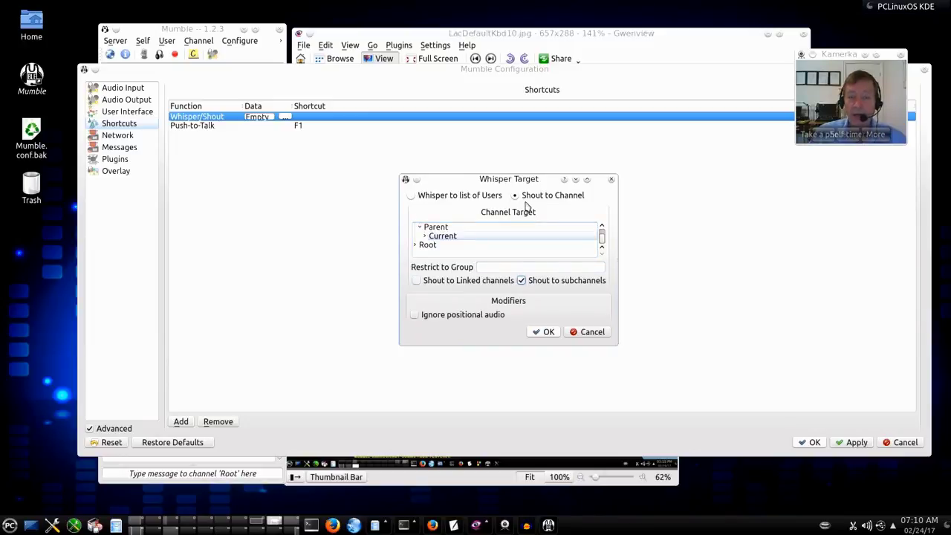
{"action": "left_click", "coordinate": [549, 331]}
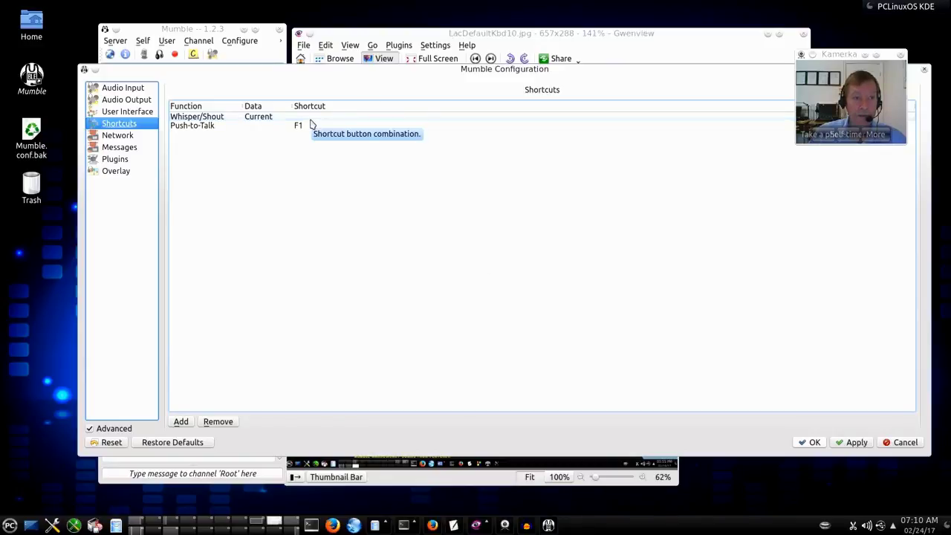
Assign the F2 key to the Whisper/Shout shortcut and apply the change
{"action": "double_click", "coordinate": [311, 120]}
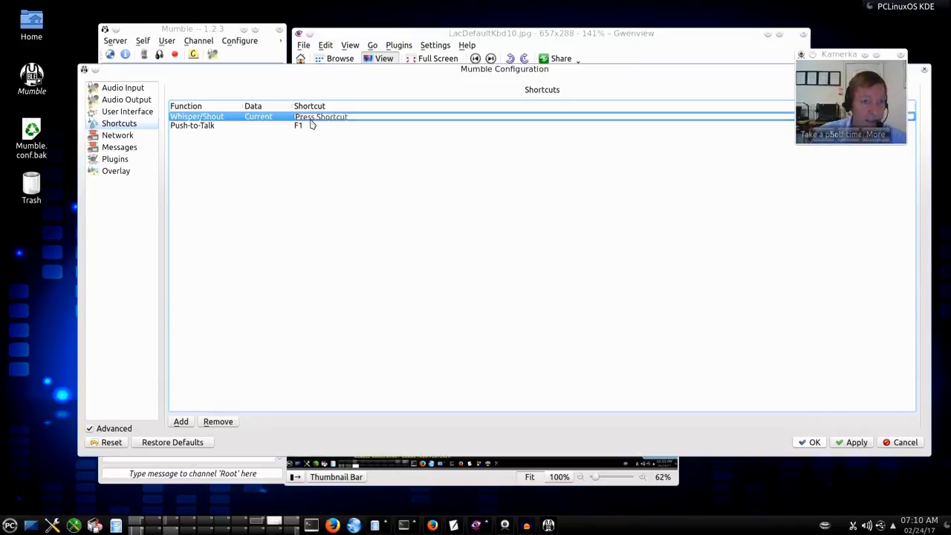
{"action": "key", "text": "F2"}
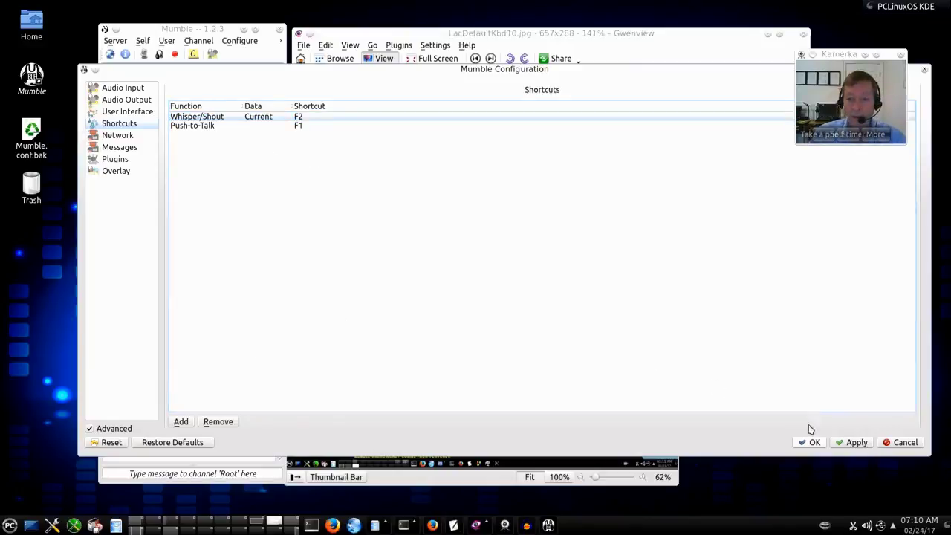
{"action": "left_click", "coordinate": [852, 442]}
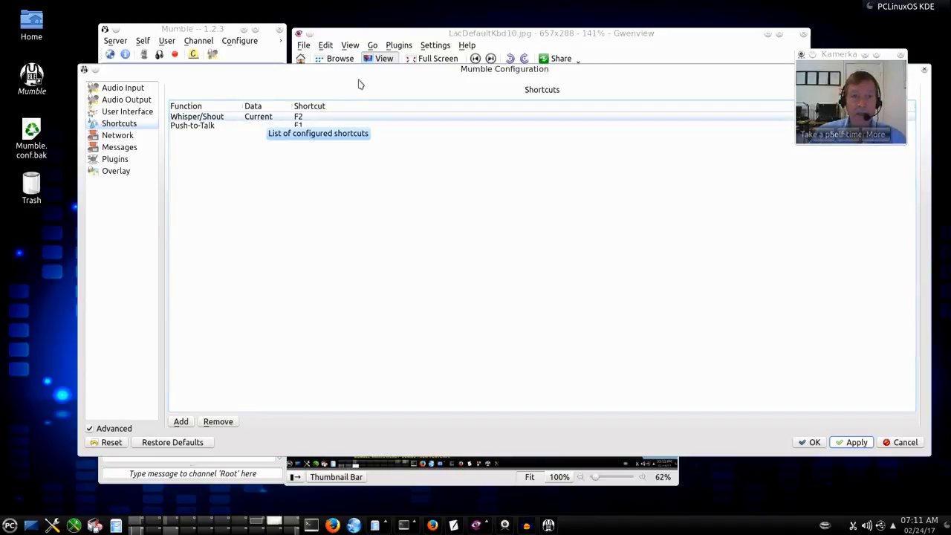
Check the volume keys on the keyboard layout image and add a shortcut with the function Volume Up (+10%)
{"action": "left_click", "coordinate": [402, 34]}
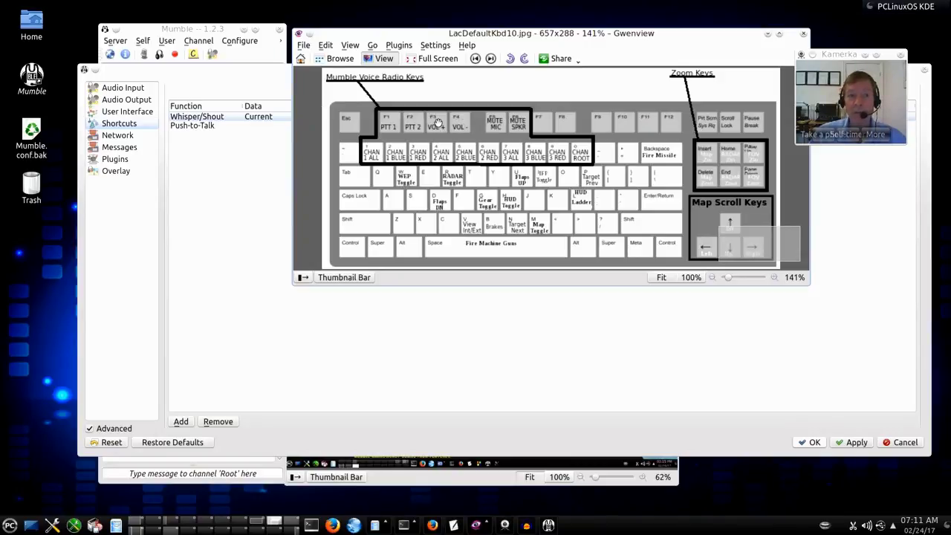
{"action": "left_click", "coordinate": [252, 89]}
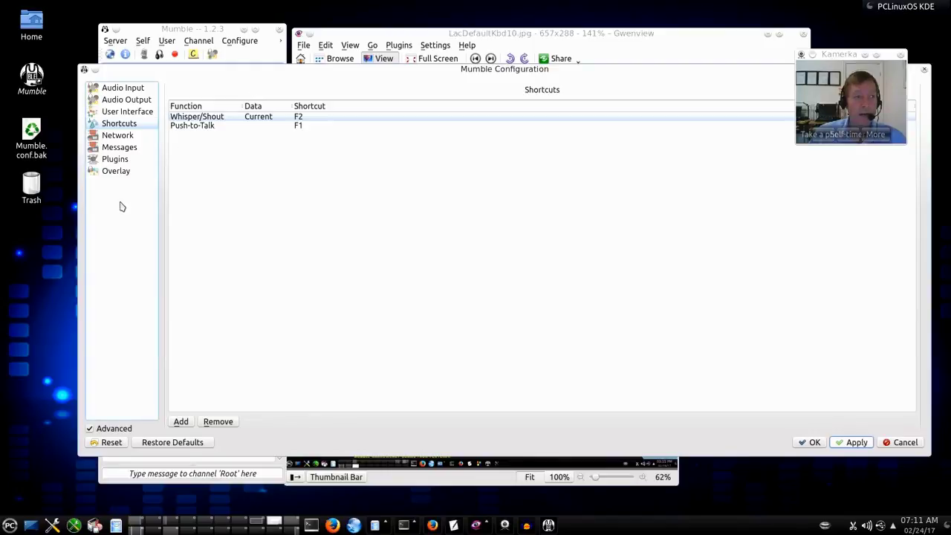
{"action": "left_click", "coordinate": [182, 421]}
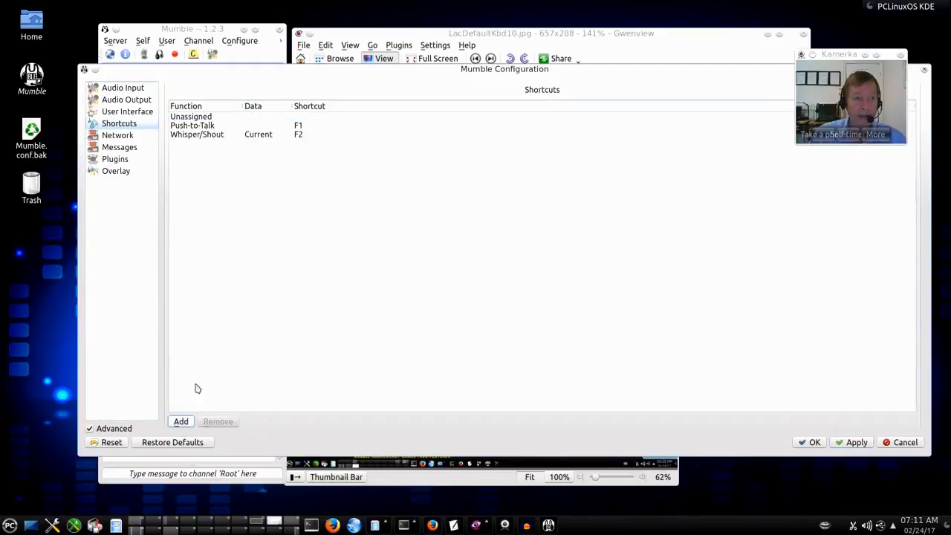
{"action": "left_click", "coordinate": [218, 120]}
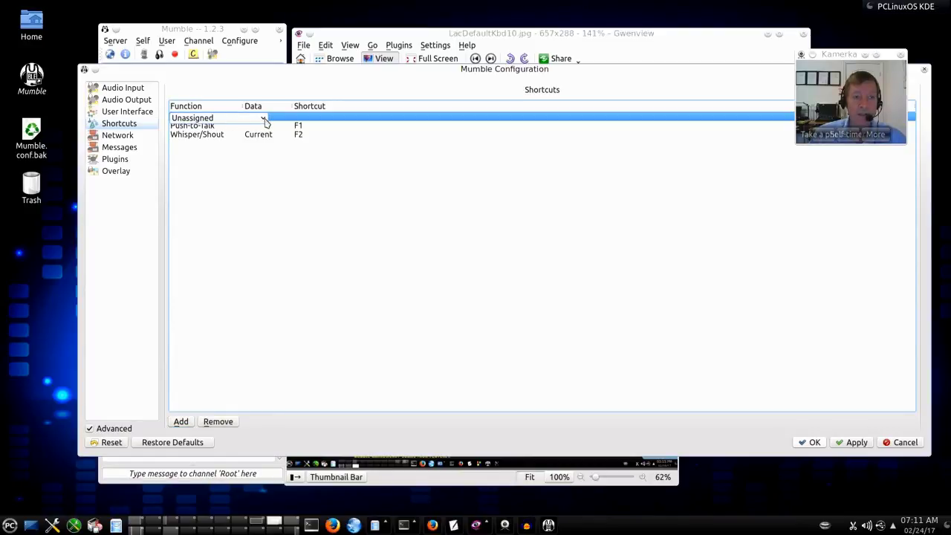
{"action": "left_click", "coordinate": [264, 121]}
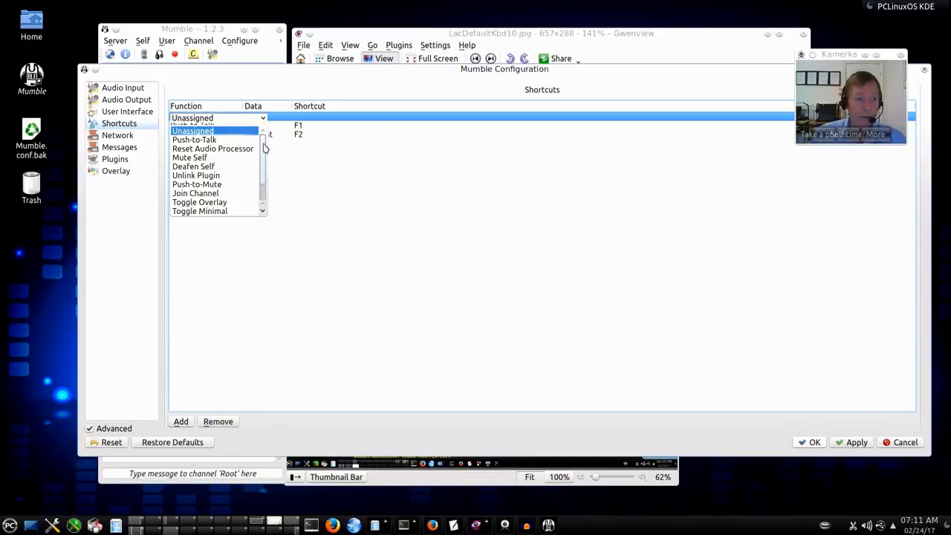
{"action": "scroll", "coordinate": [265, 153], "scroll_direction": "down", "scroll_amount": 1}
{"action": "scroll", "coordinate": [264, 152], "scroll_direction": "down", "scroll_amount": 1}
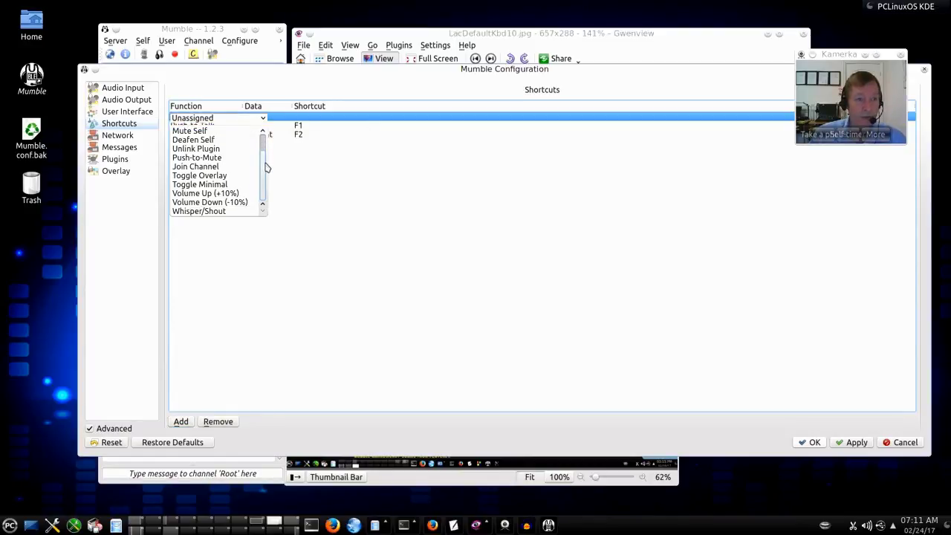
{"action": "left_click", "coordinate": [223, 195]}
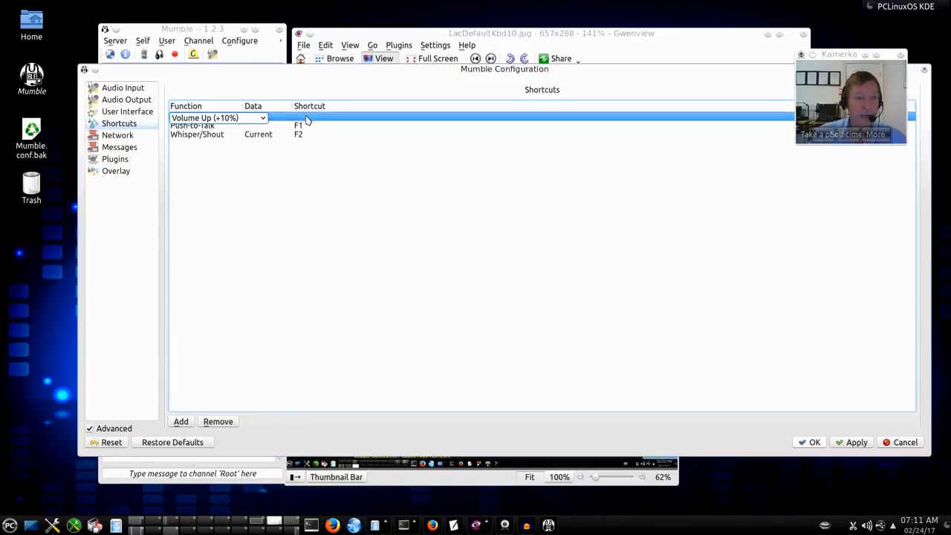
Assign the F3 key to the Volume Up (+10%) shortcut and apply the change
{"action": "left_click", "coordinate": [306, 117]}
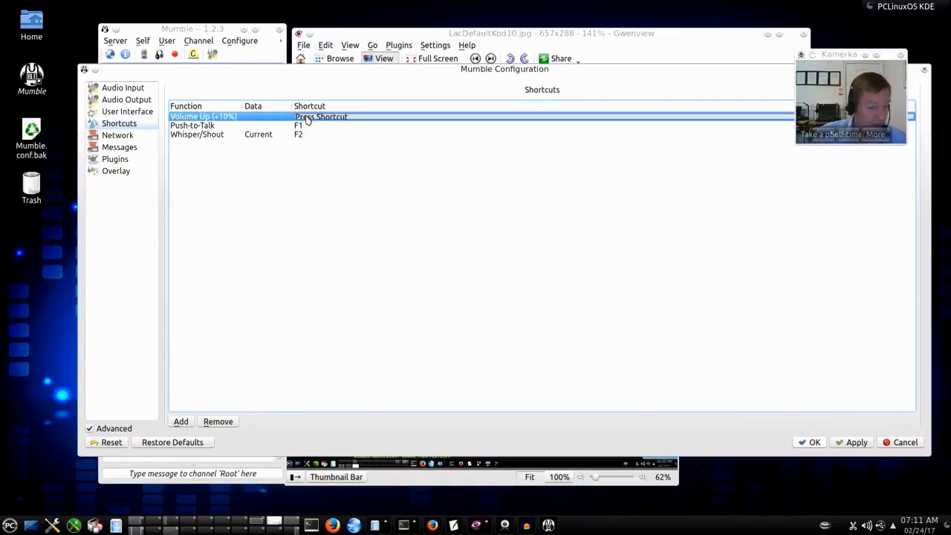
{"action": "key", "text": "F3"}
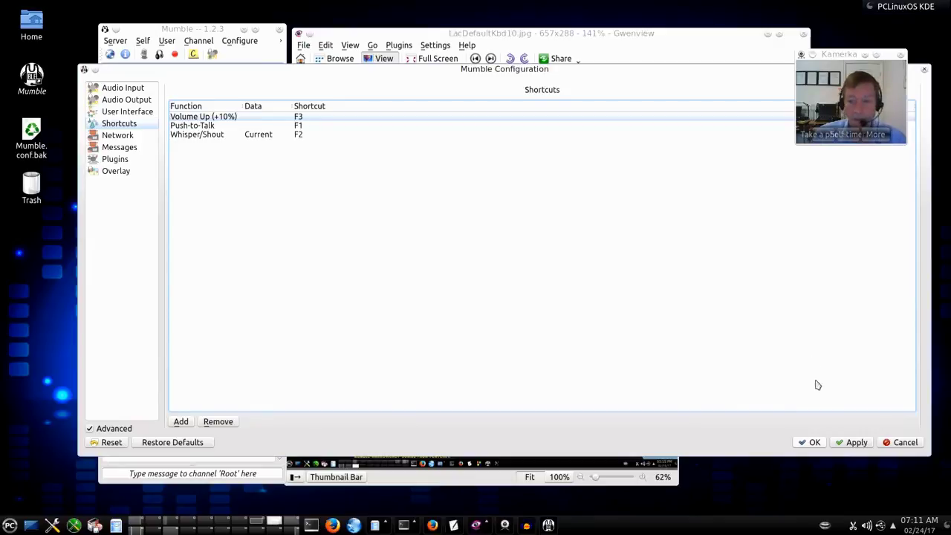
{"action": "left_click", "coordinate": [851, 442]}
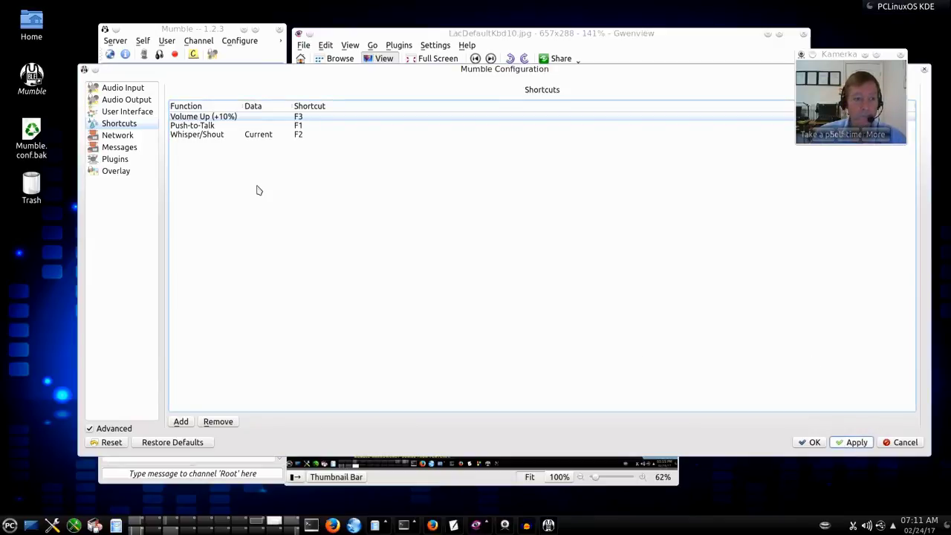
Check the VOL - key on the keyboard layout image and add a shortcut with the function Volume Down (-10%)
{"action": "left_click", "coordinate": [406, 35]}
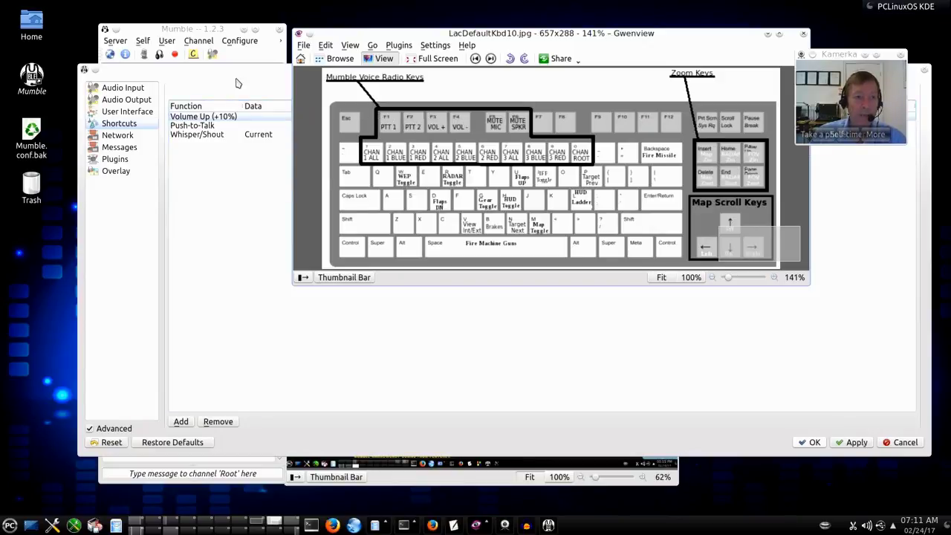
{"action": "left_click", "coordinate": [247, 163]}
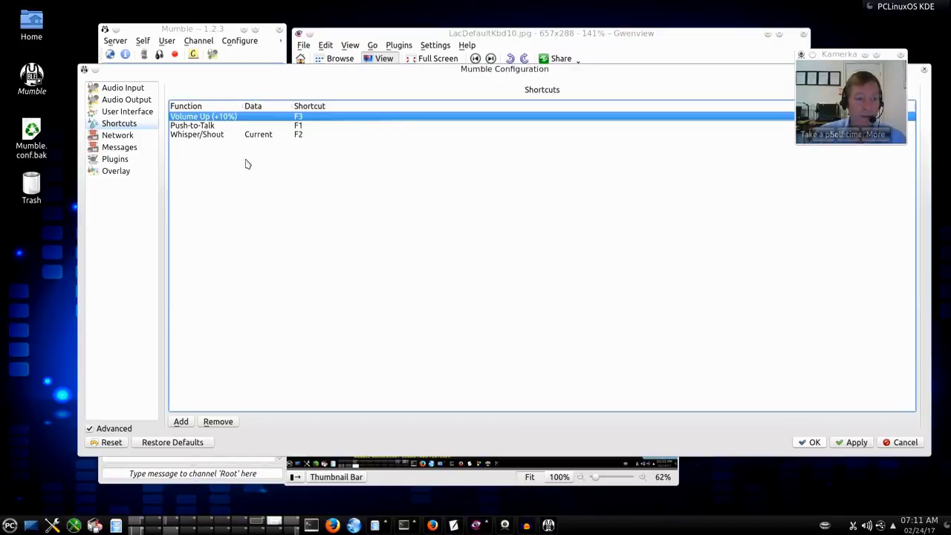
{"action": "left_click", "coordinate": [181, 421]}
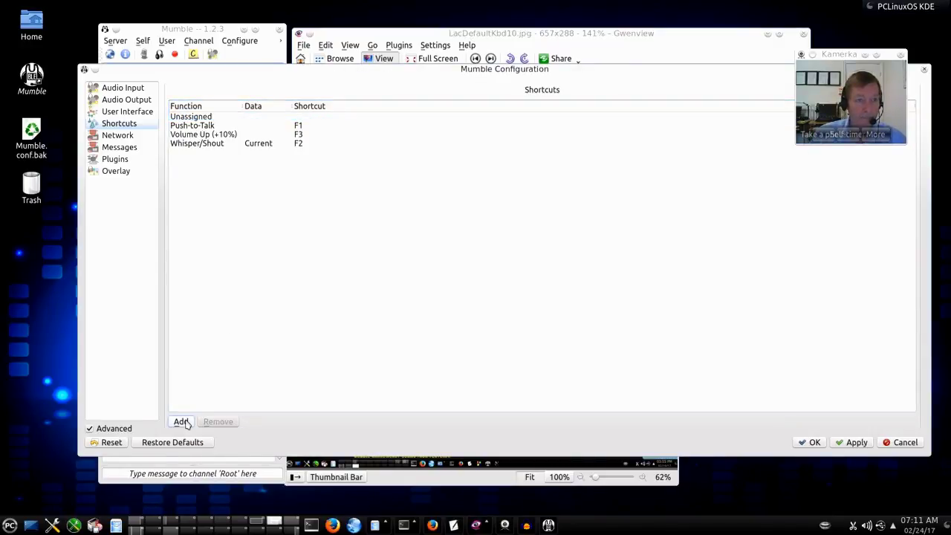
{"action": "double_click", "coordinate": [203, 119]}
{"action": "left_click", "coordinate": [263, 119]}
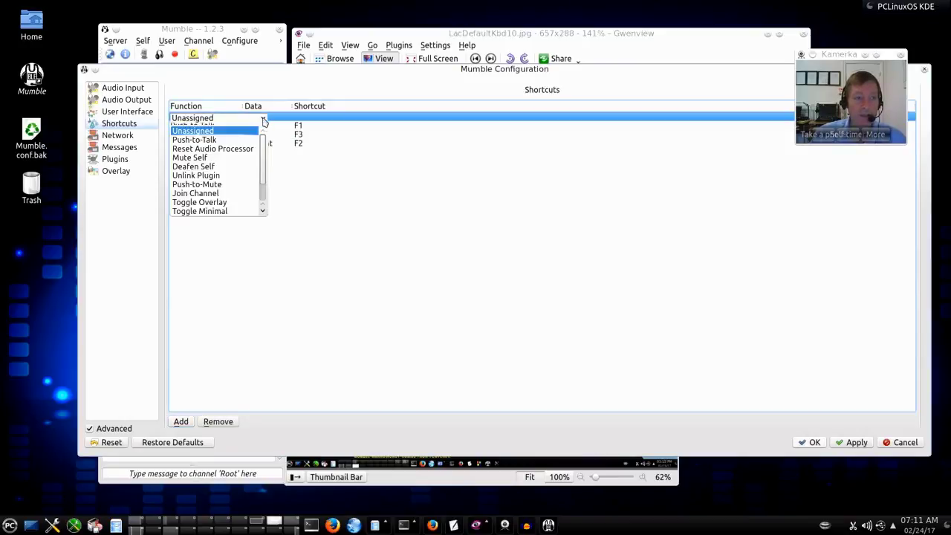
{"action": "scroll", "coordinate": [264, 149], "scroll_direction": "down", "scroll_amount": 1}
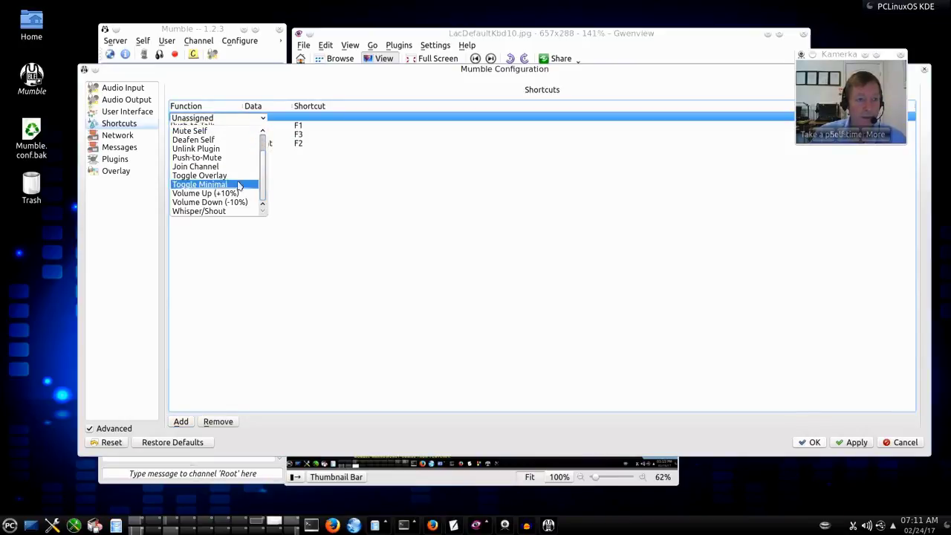
{"action": "left_click", "coordinate": [219, 202]}
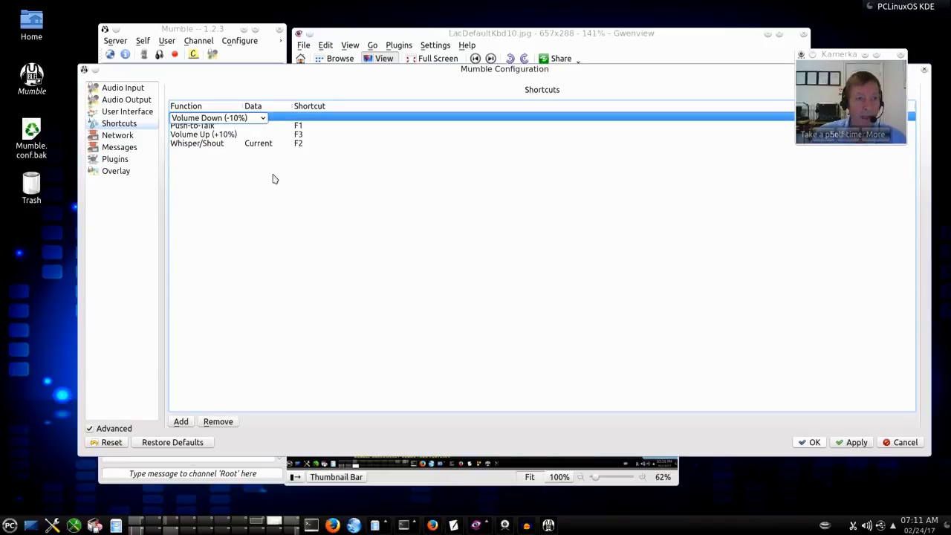
Assign the F3 key to the Volume Down (-10%) shortcut and apply the change
{"action": "left_click", "coordinate": [307, 119]}
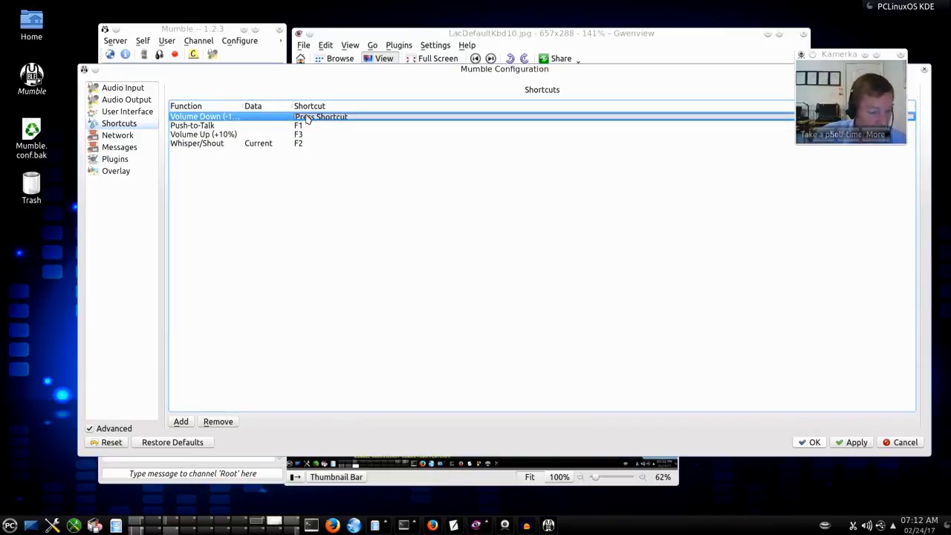
{"action": "key", "text": "F3"}
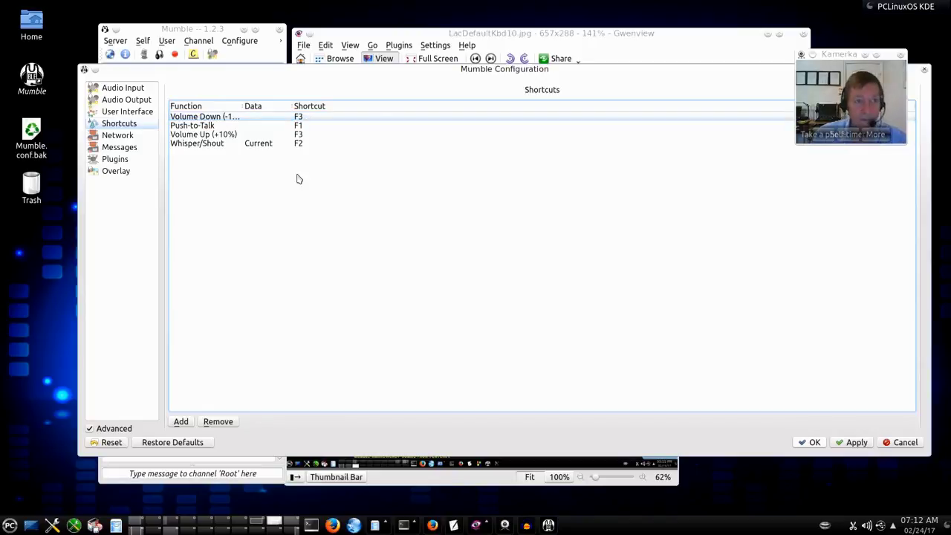
{"action": "left_click", "coordinate": [846, 443]}
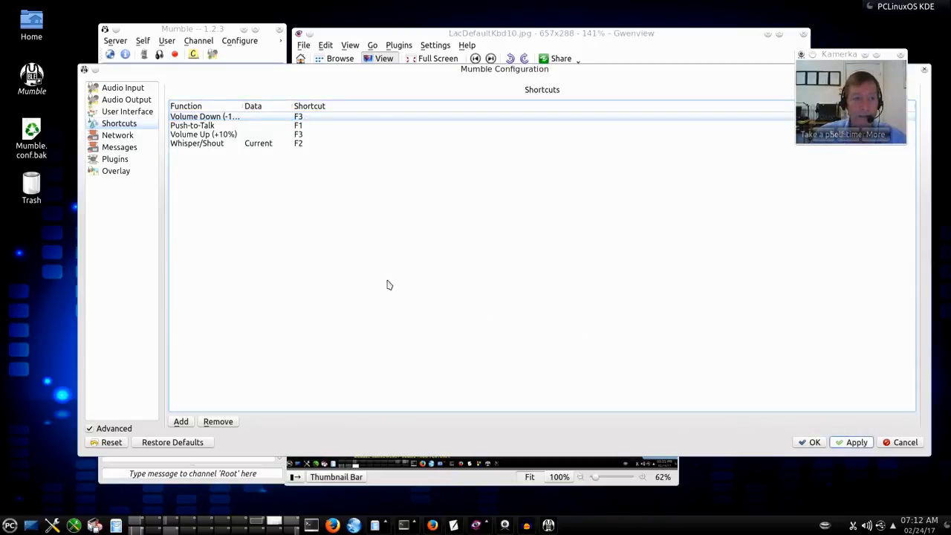
Reassign the Volume Down (-10%) shortcut to the F4 key and apply the change
{"action": "left_click", "coordinate": [304, 120]}
{"action": "left_click", "coordinate": [304, 121]}
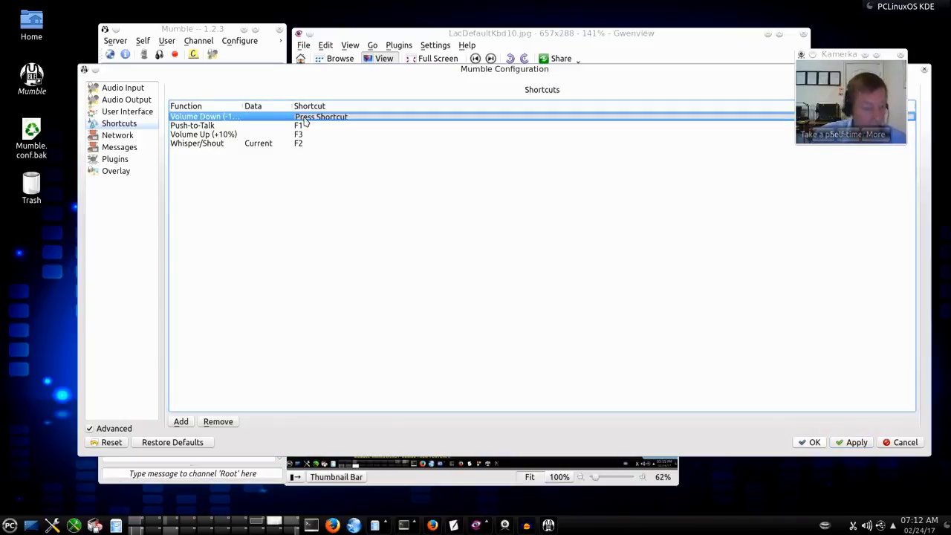
{"action": "key", "text": "F4"}
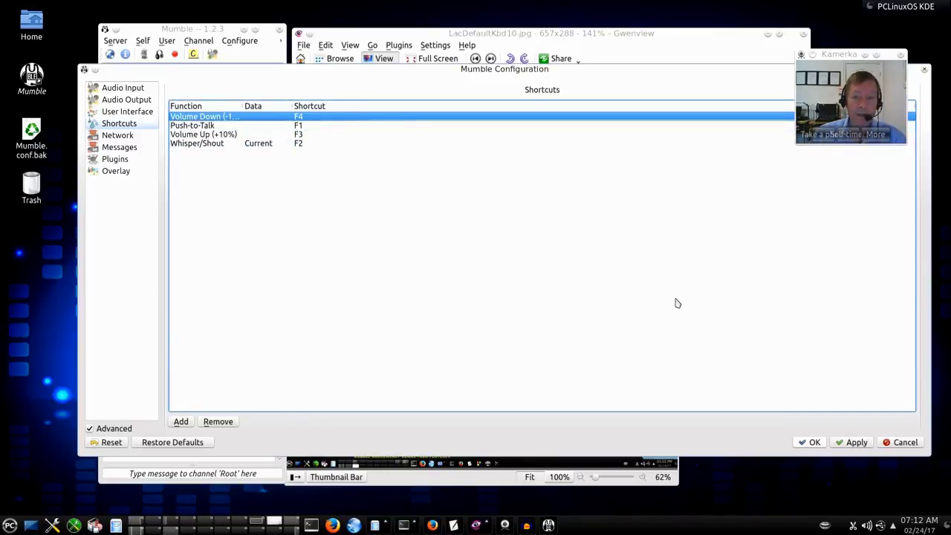
{"action": "left_click", "coordinate": [854, 444]}
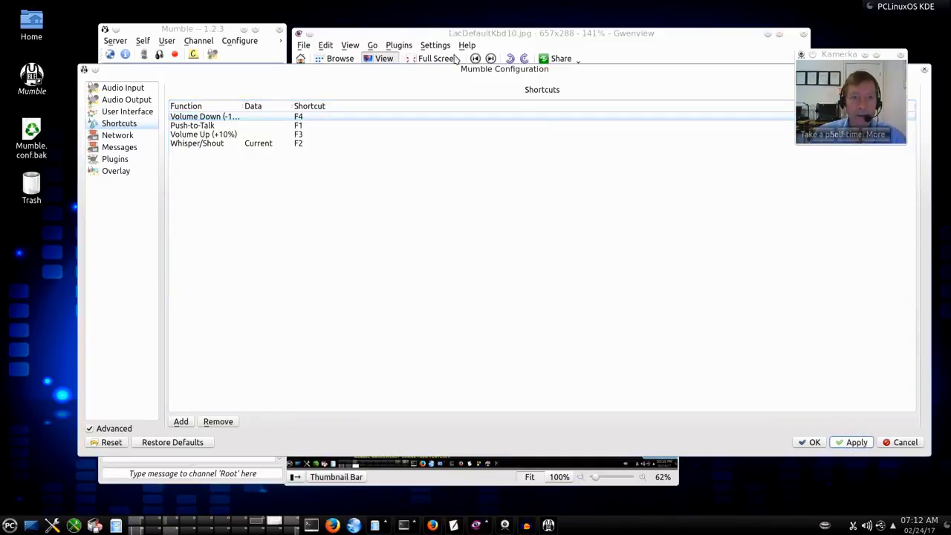
Check the MUTE MIC key on the keyboard layout image and add a shortcut with the function Mute Self
{"action": "left_click", "coordinate": [436, 36]}
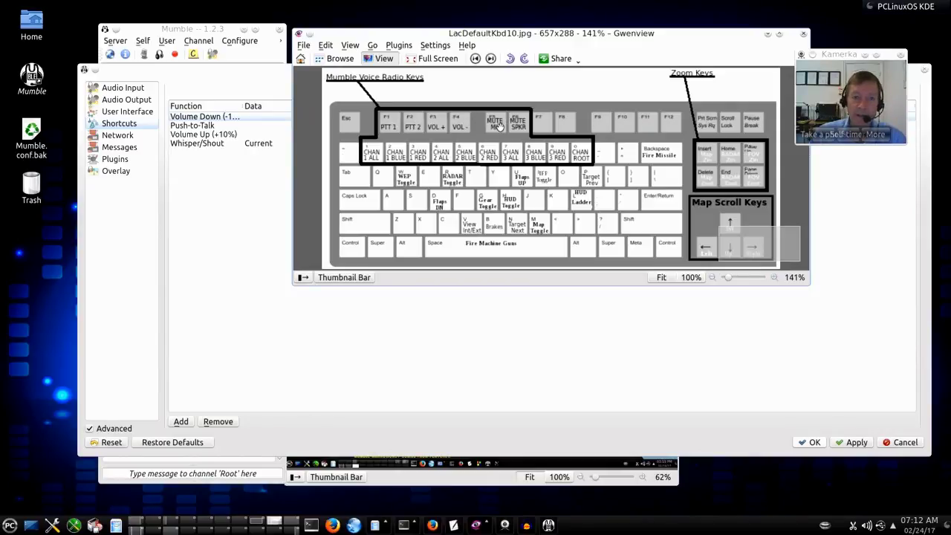
{"action": "left_click", "coordinate": [248, 74]}
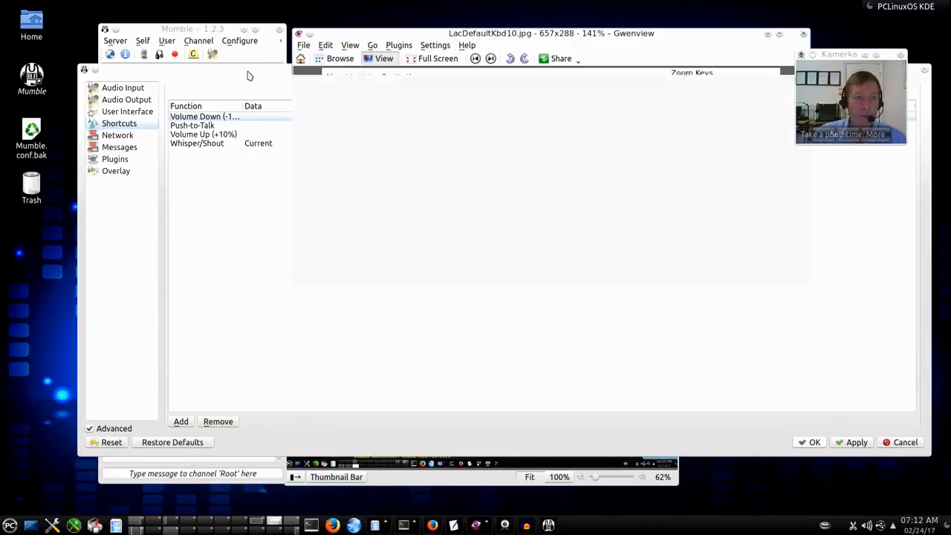
{"action": "left_click", "coordinate": [181, 422]}
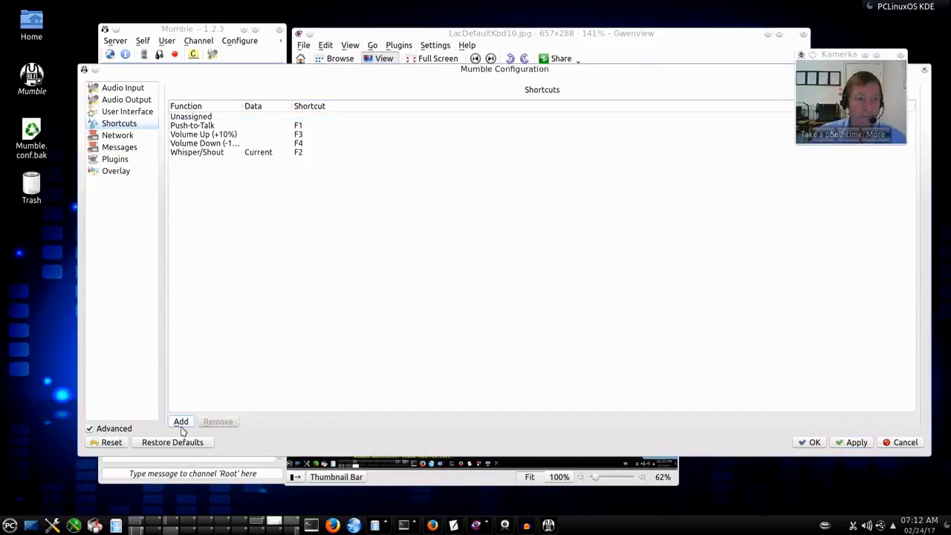
{"action": "double_click", "coordinate": [202, 119]}
{"action": "left_click", "coordinate": [263, 119]}
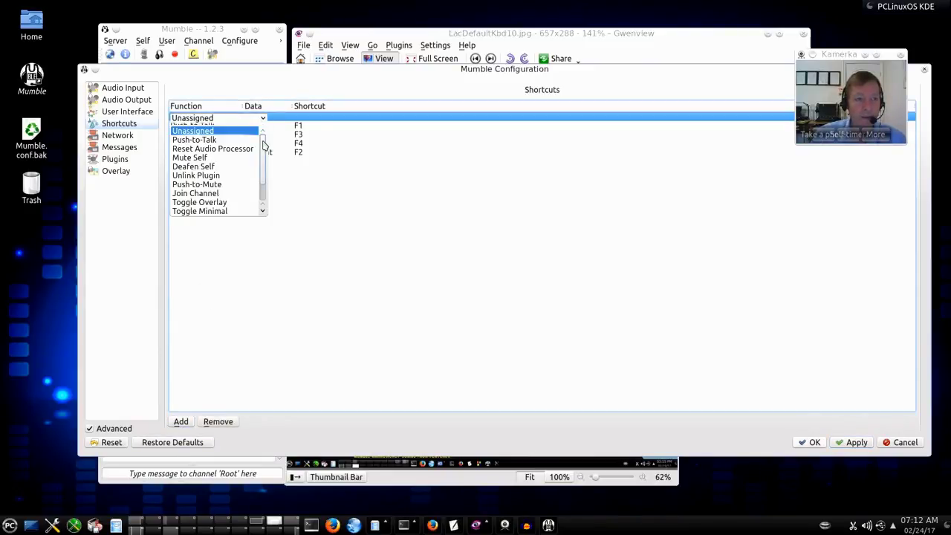
{"action": "left_click_drag", "start_coordinate": [263, 147], "coordinate": [269, 164]}
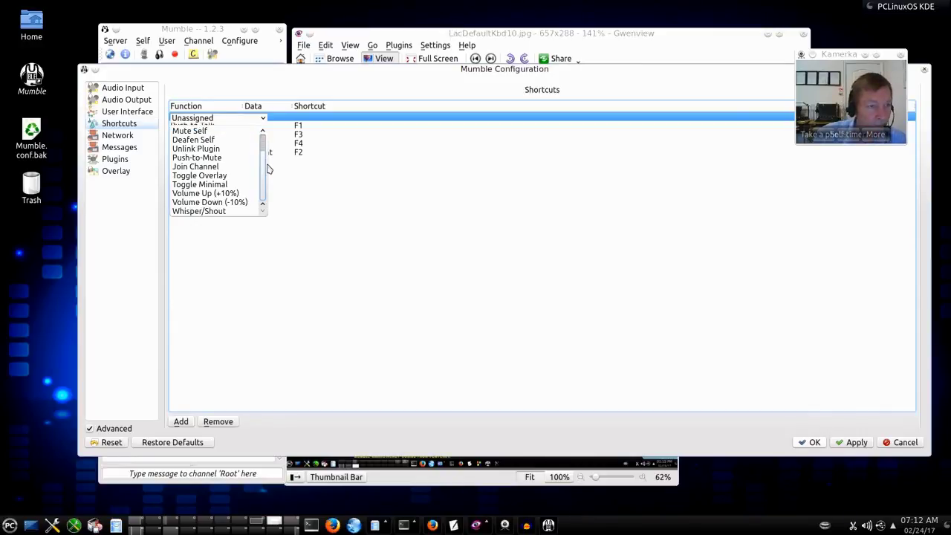
{"action": "left_click", "coordinate": [207, 133]}
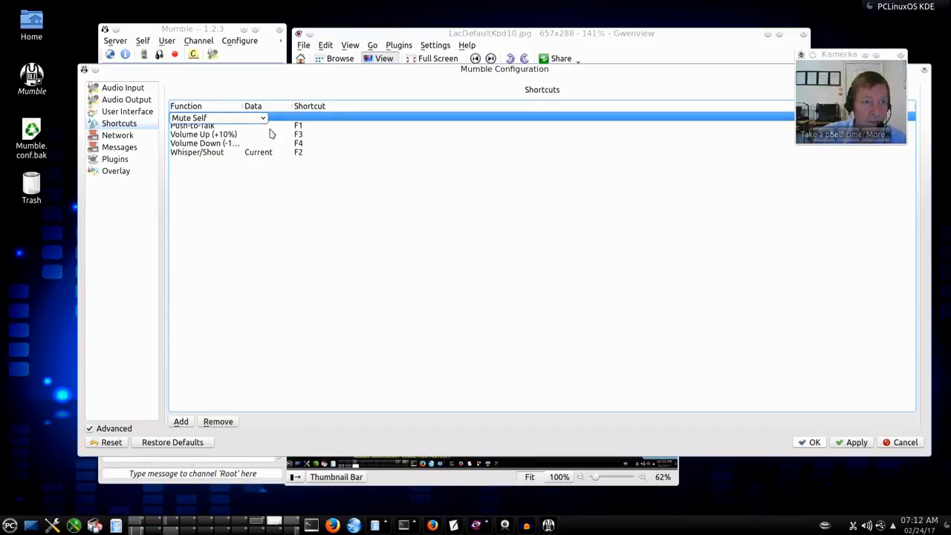
{"action": "left_click", "coordinate": [275, 179]}
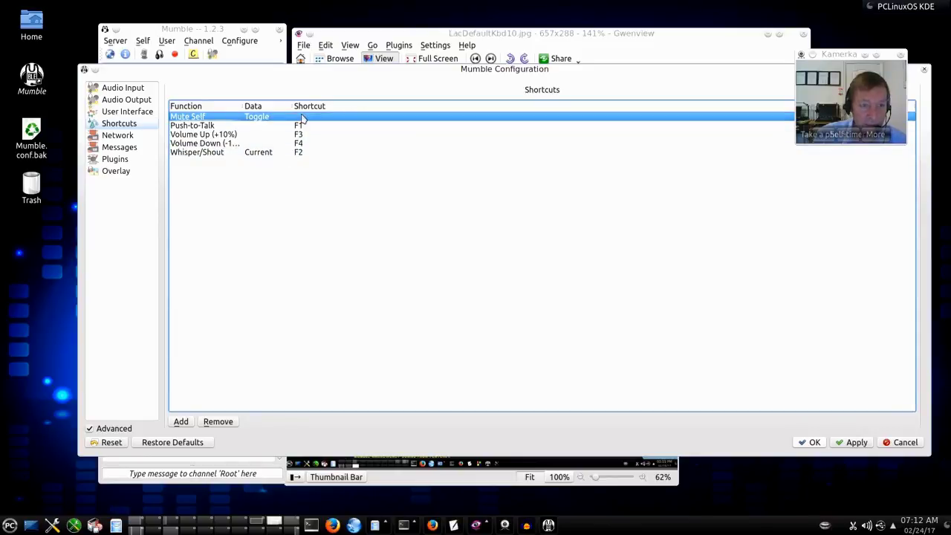
Assign the F5 key to the Mute Self shortcut and apply the change
{"action": "left_click", "coordinate": [302, 119]}
{"action": "key", "text": "F5"}
{"action": "left_click", "coordinate": [292, 174]}
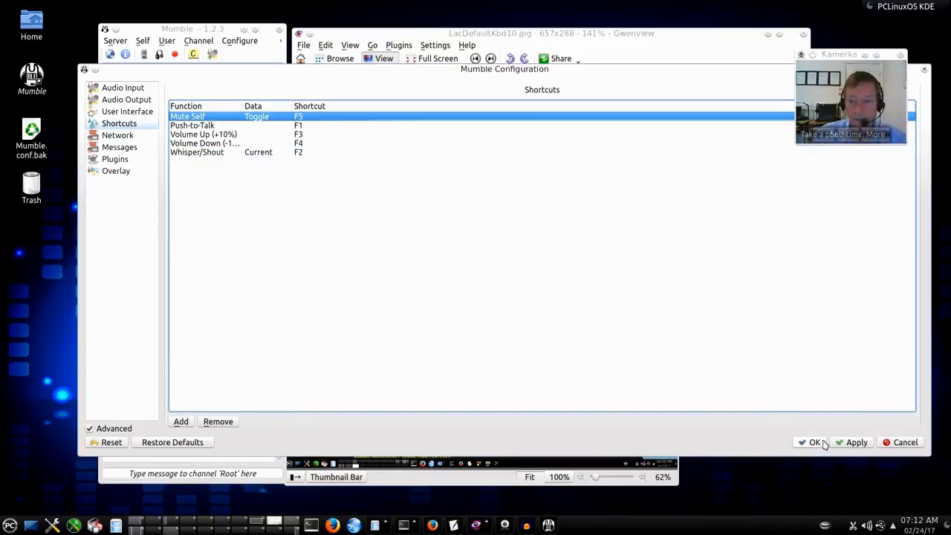
{"action": "left_click", "coordinate": [861, 443]}
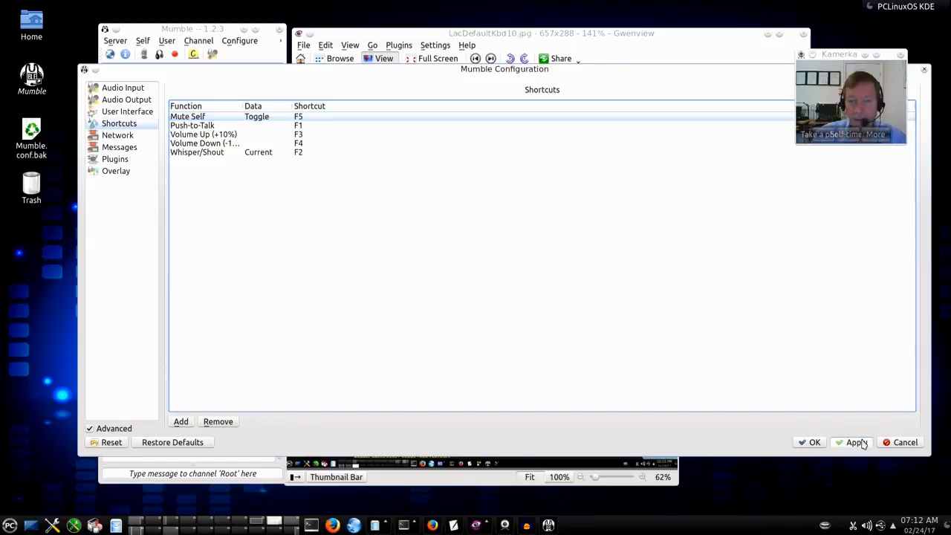
Check the MUTE SPKR key on the keyboard layout image and add a shortcut with the function Deafen Self
{"action": "left_click", "coordinate": [366, 37]}
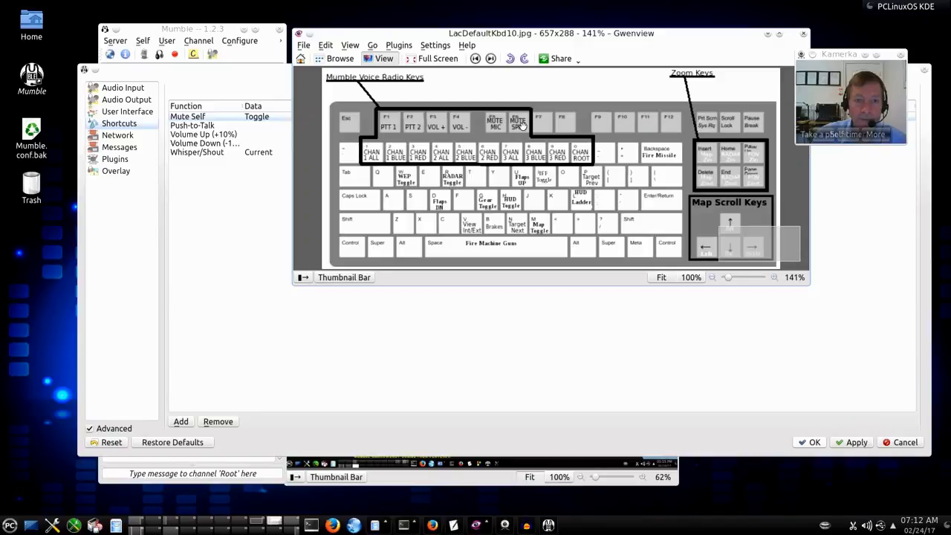
{"action": "left_click", "coordinate": [235, 270]}
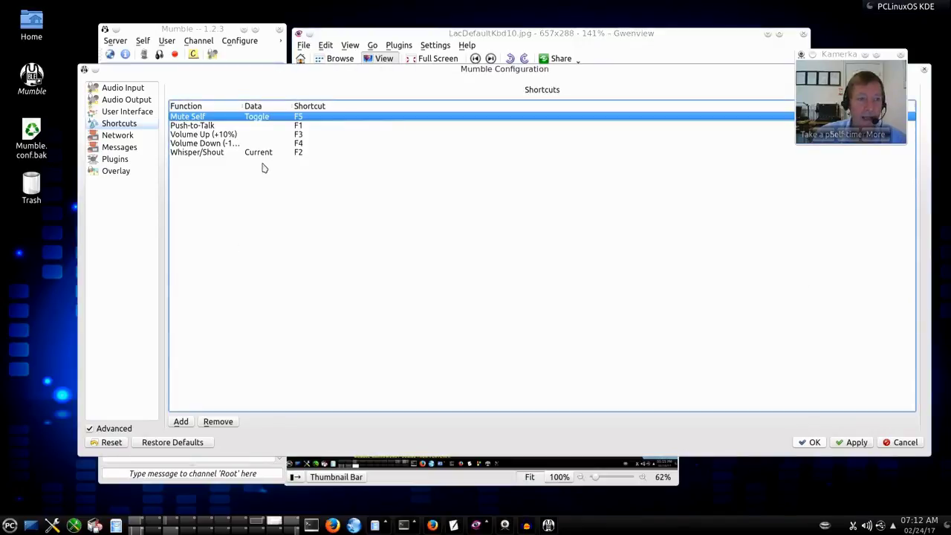
{"action": "left_click", "coordinate": [181, 419]}
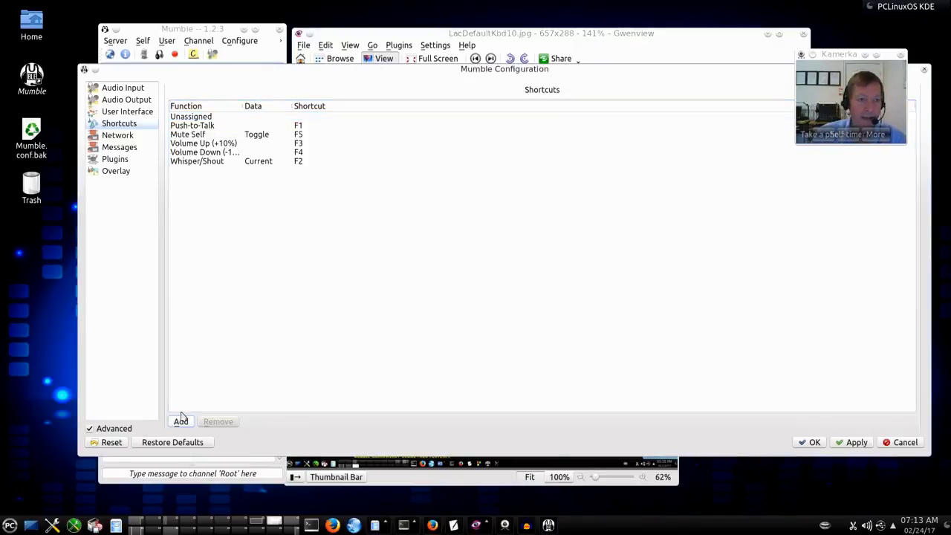
{"action": "left_click", "coordinate": [217, 122]}
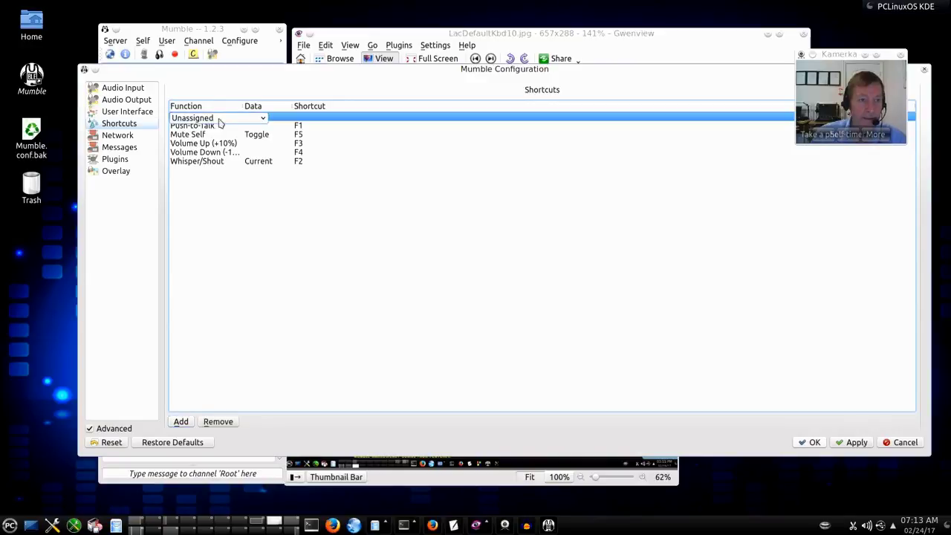
{"action": "left_click", "coordinate": [263, 121]}
{"action": "scroll", "coordinate": [267, 159], "scroll_direction": "down", "scroll_amount": 2}
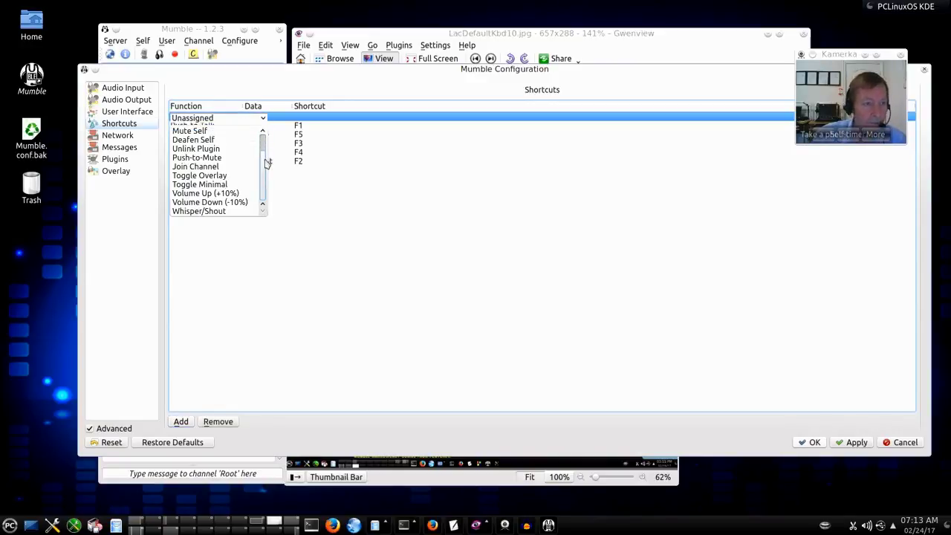
{"action": "left_click", "coordinate": [213, 141]}
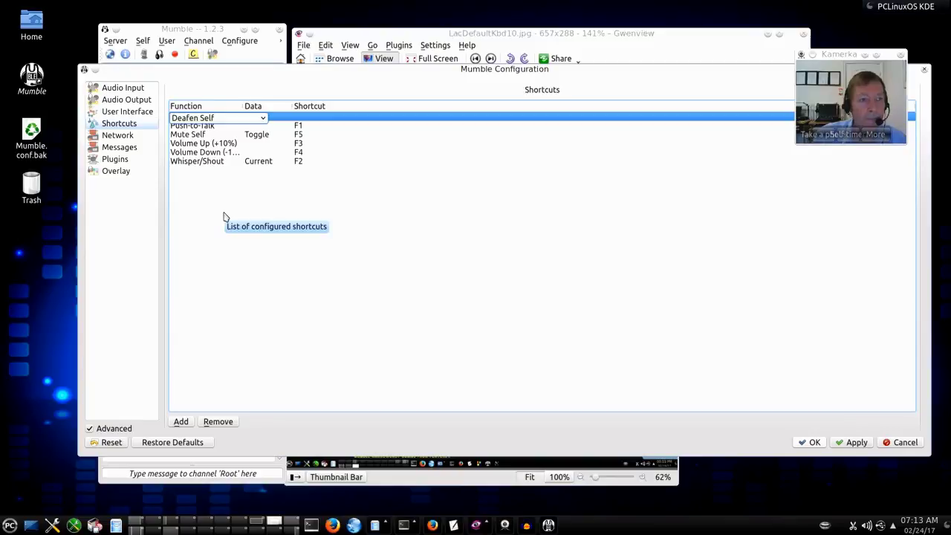
Assign the F6 key to the Deafen Self shortcut and apply the change
{"action": "left_click", "coordinate": [303, 118]}
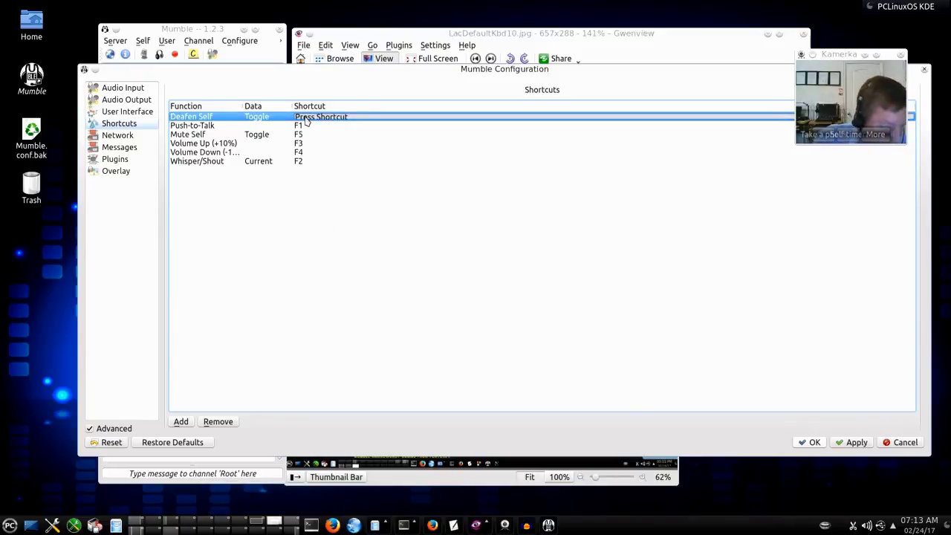
{"action": "key", "text": "F6"}
{"action": "left_click", "coordinate": [294, 234]}
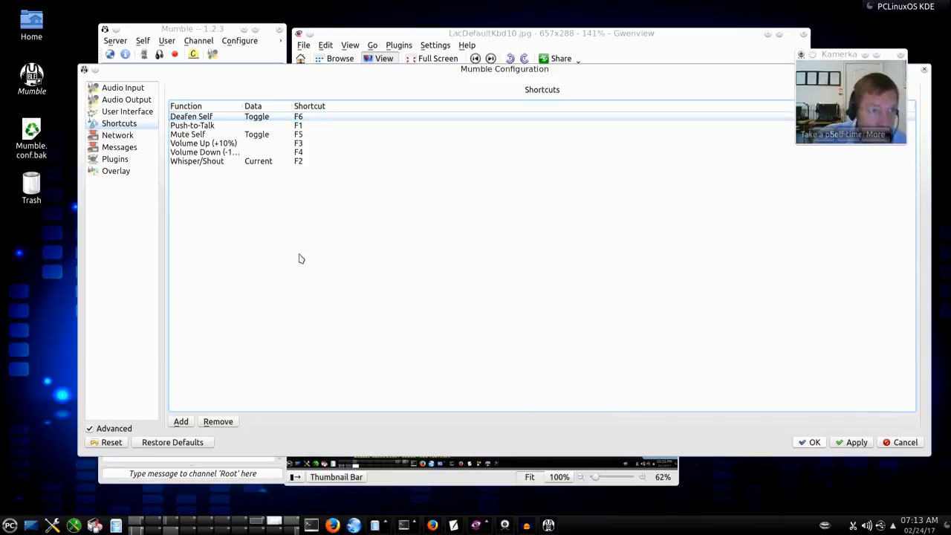
{"action": "left_click", "coordinate": [852, 443]}
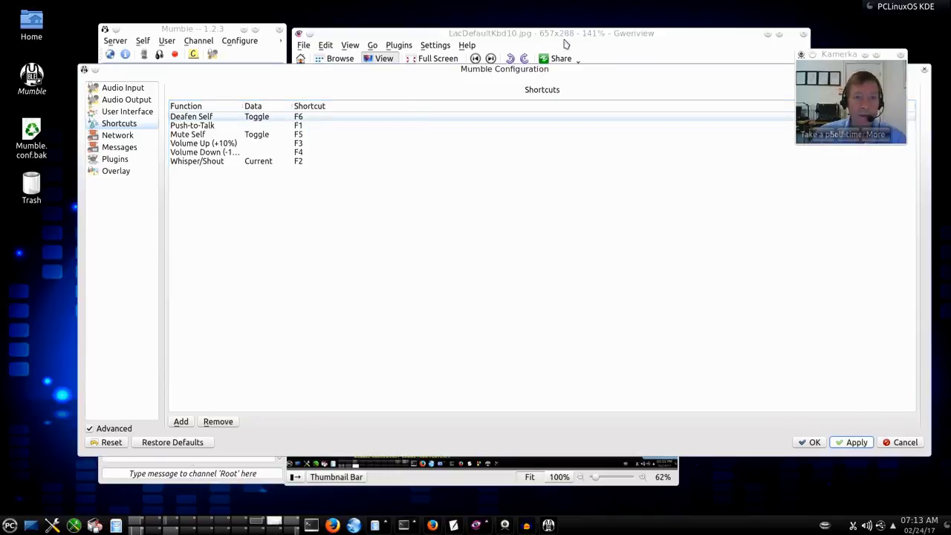
Save and close the shortcut configuration, and test the Mute Self shortcut by muting and unmuting the microphone
{"action": "left_click", "coordinate": [637, 45]}
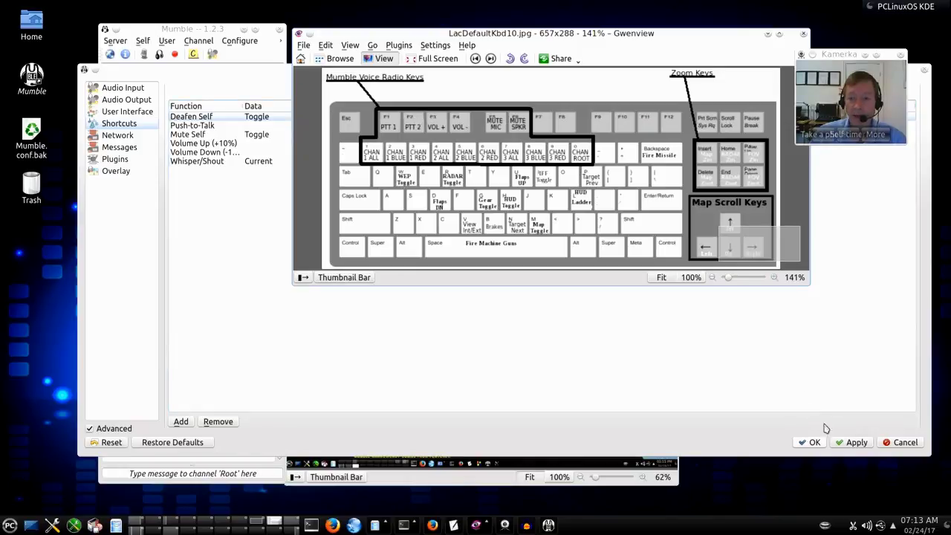
{"action": "left_click", "coordinate": [847, 443]}
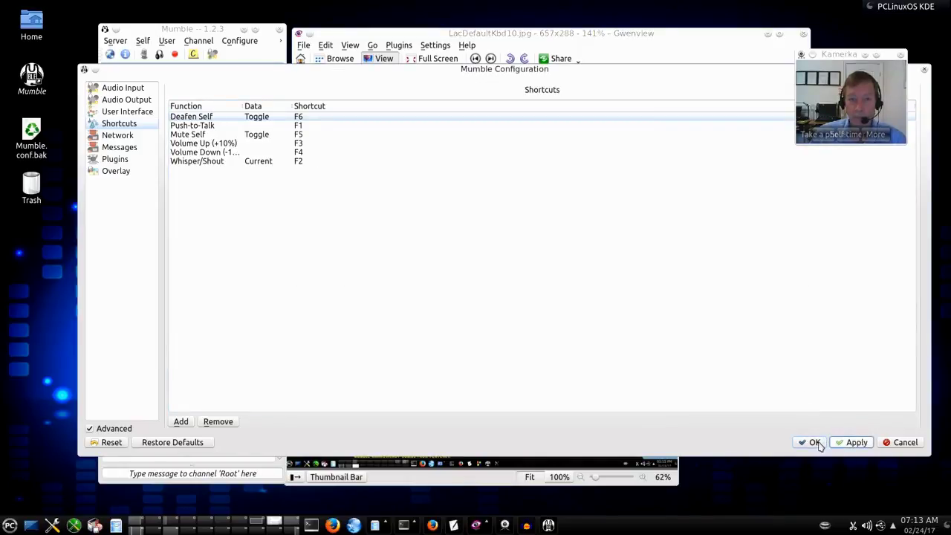
{"action": "left_click", "coordinate": [815, 443]}
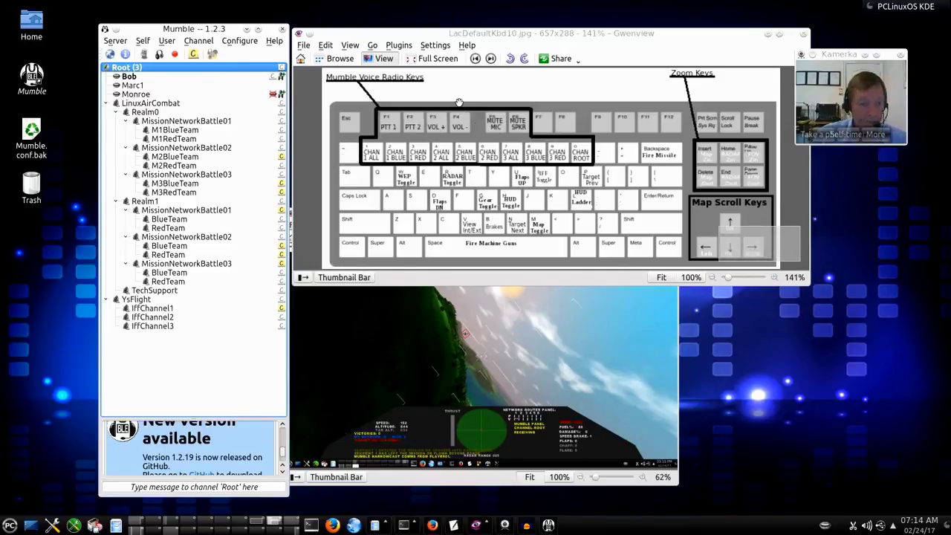
{"action": "key", "text": "F5"}
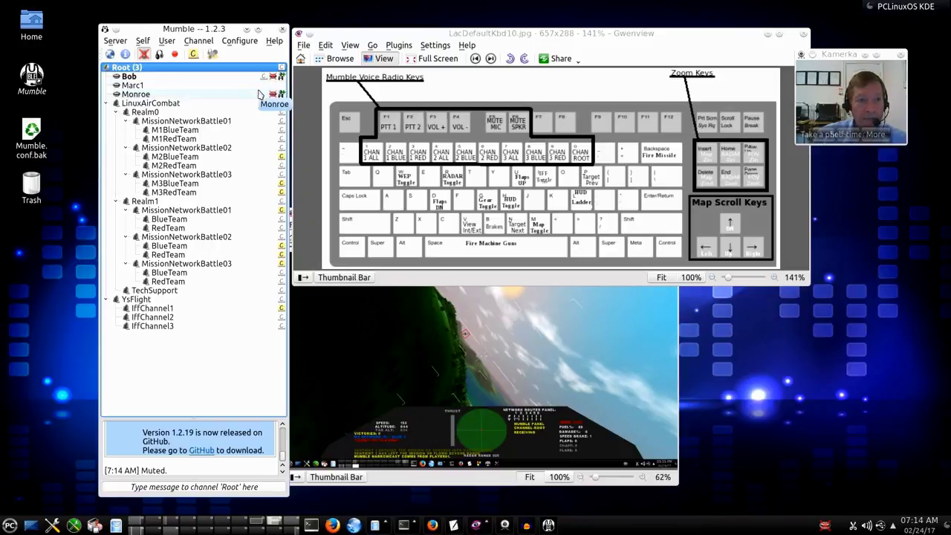
{"action": "key", "text": "F5"}
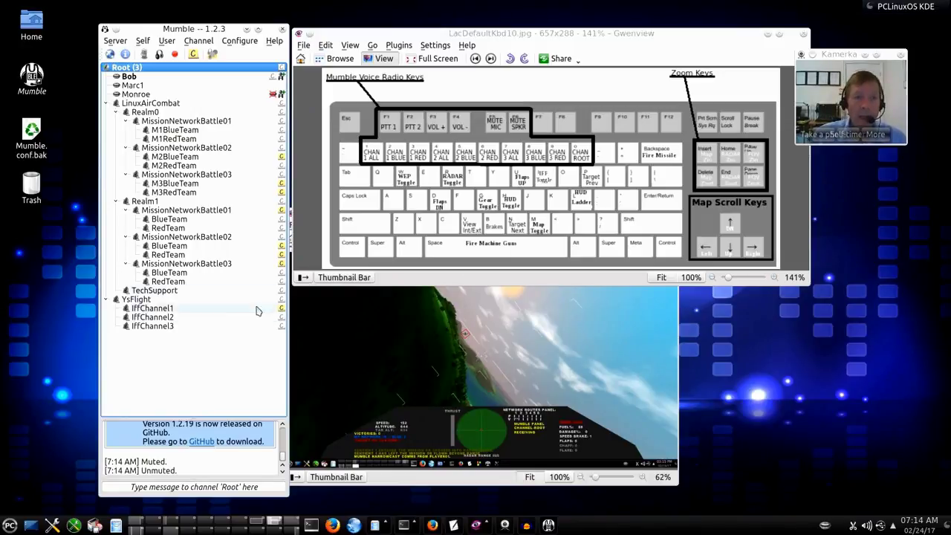
Reopen Mumble's Shortcuts settings and check the channel keys, starting with CHAN 1 ALL, on the keyboard layout image
{"action": "left_click", "coordinate": [240, 41]}
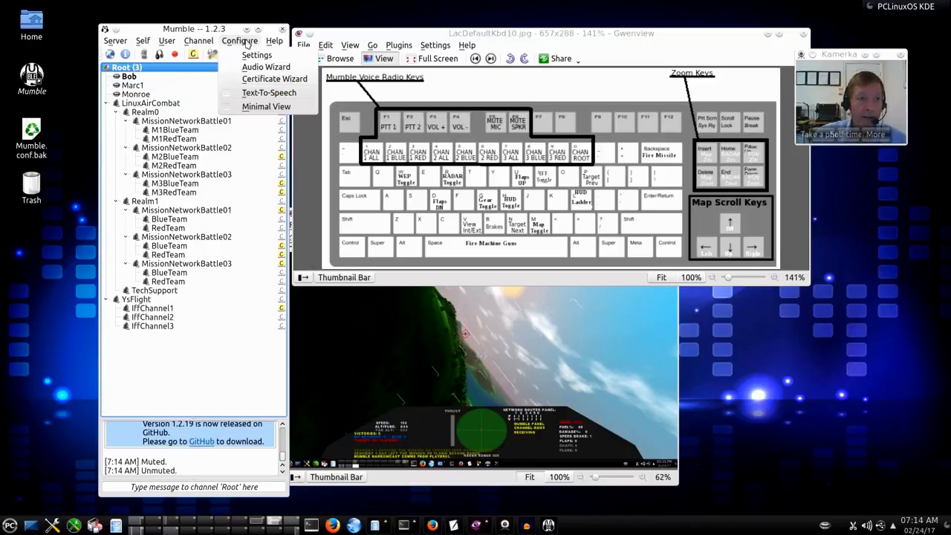
{"action": "left_click", "coordinate": [252, 55]}
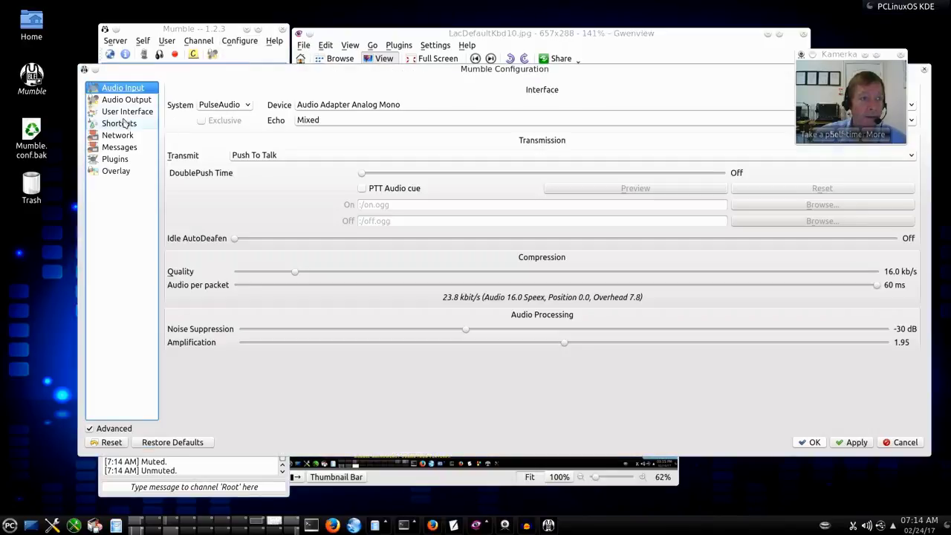
{"action": "left_click", "coordinate": [125, 124]}
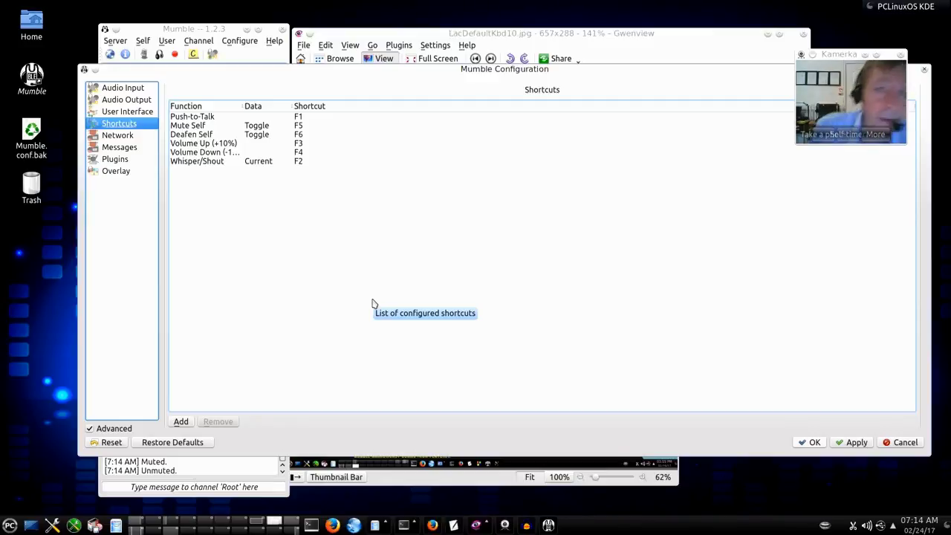
{"action": "left_click", "coordinate": [685, 36]}
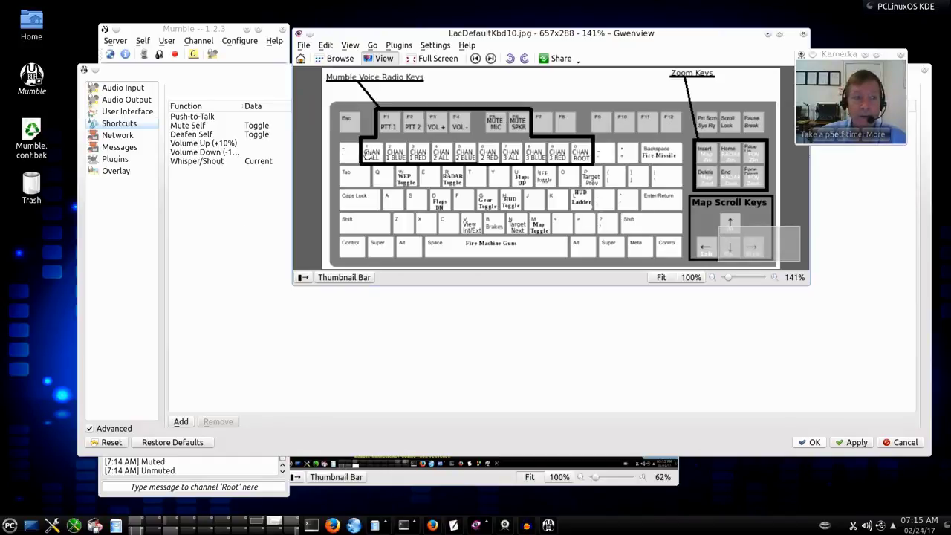
{"action": "left_click", "coordinate": [244, 89]}
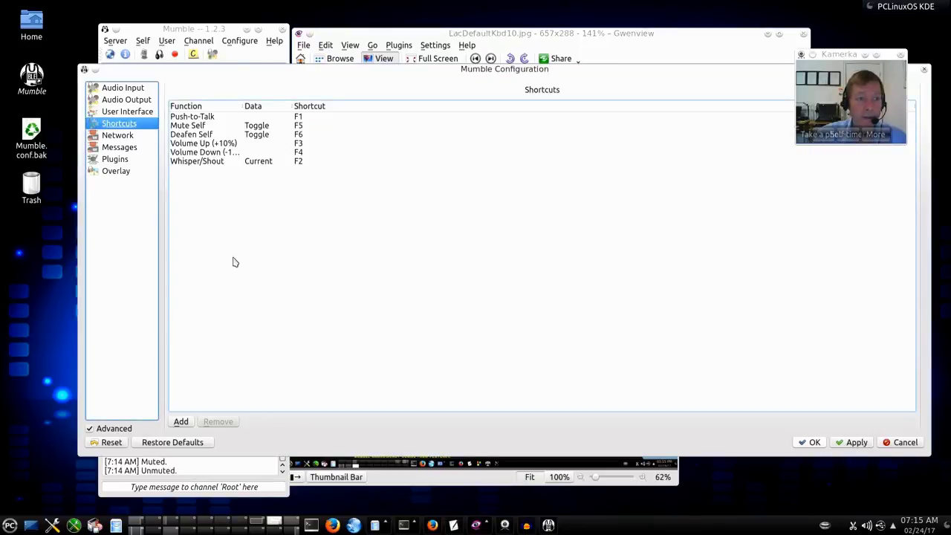
Add another shortcut and set its function to Whisper/Shout
{"action": "left_click", "coordinate": [180, 423]}
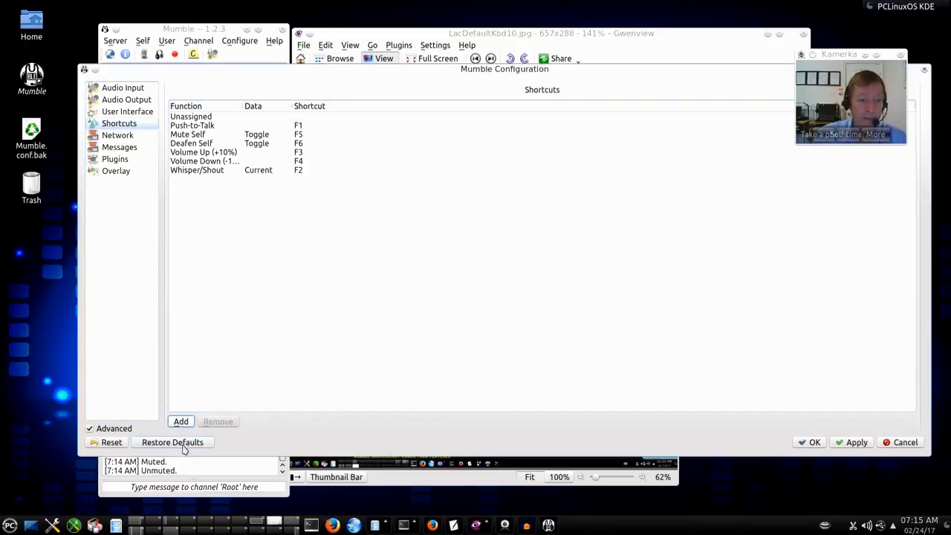
{"action": "left_click", "coordinate": [211, 121]}
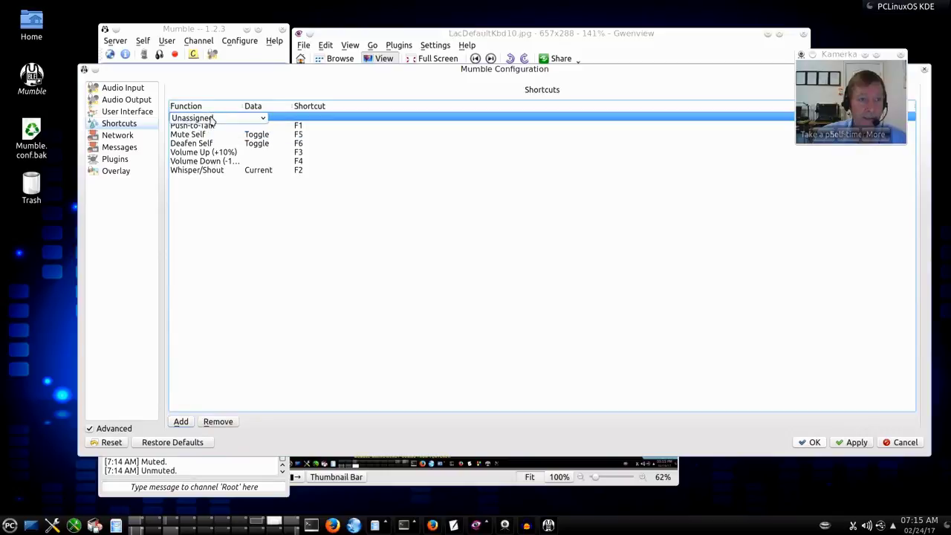
{"action": "left_click", "coordinate": [263, 120]}
{"action": "scroll", "coordinate": [265, 152], "scroll_direction": "down", "scroll_amount": 2}
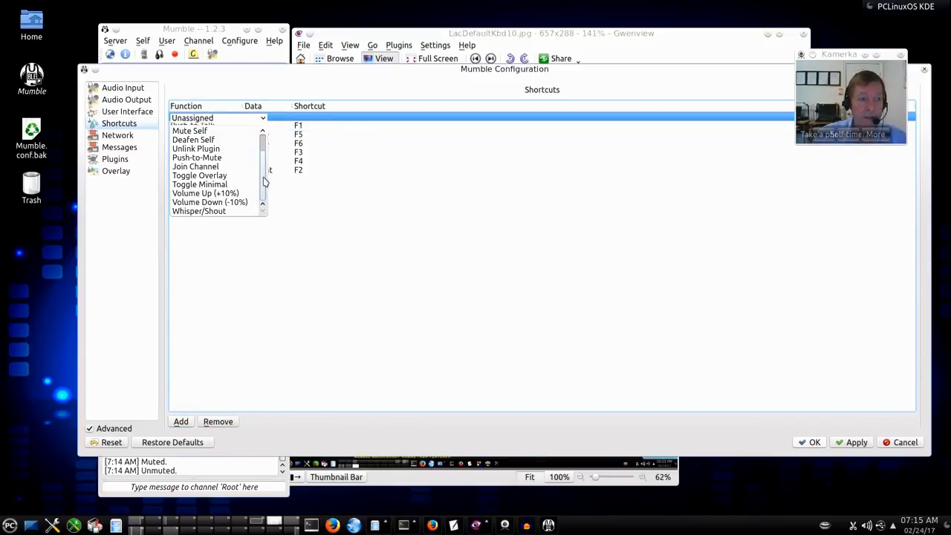
{"action": "left_click", "coordinate": [221, 211]}
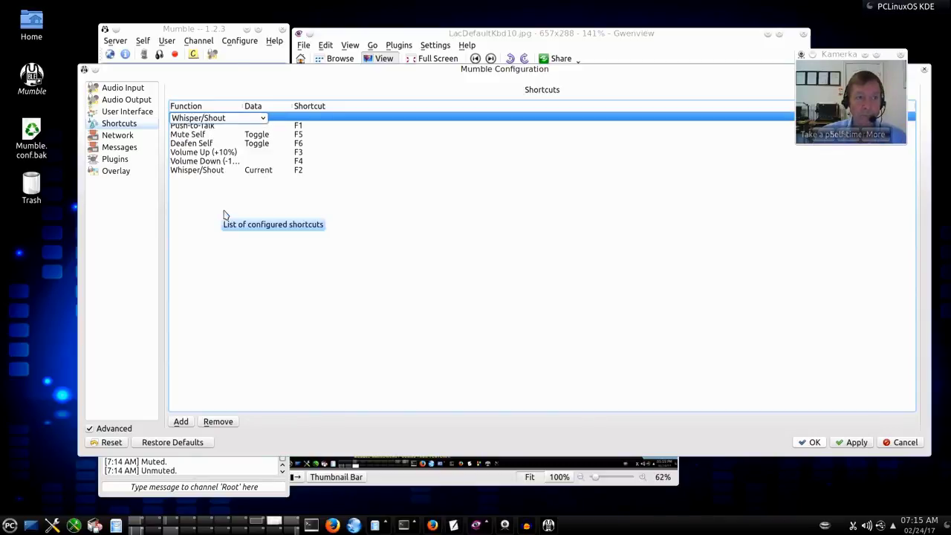
Set the new Whisper/Shout shortcut to shout to the channel MissionNetworkBattle01 under Root, LinuxAirCombat, Realm0
{"action": "left_click", "coordinate": [277, 118]}
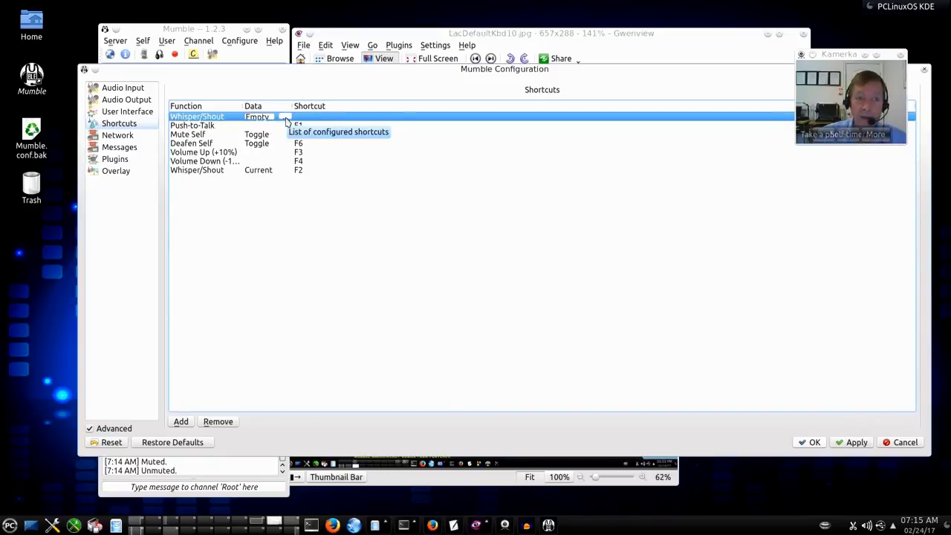
{"action": "left_click", "coordinate": [285, 119]}
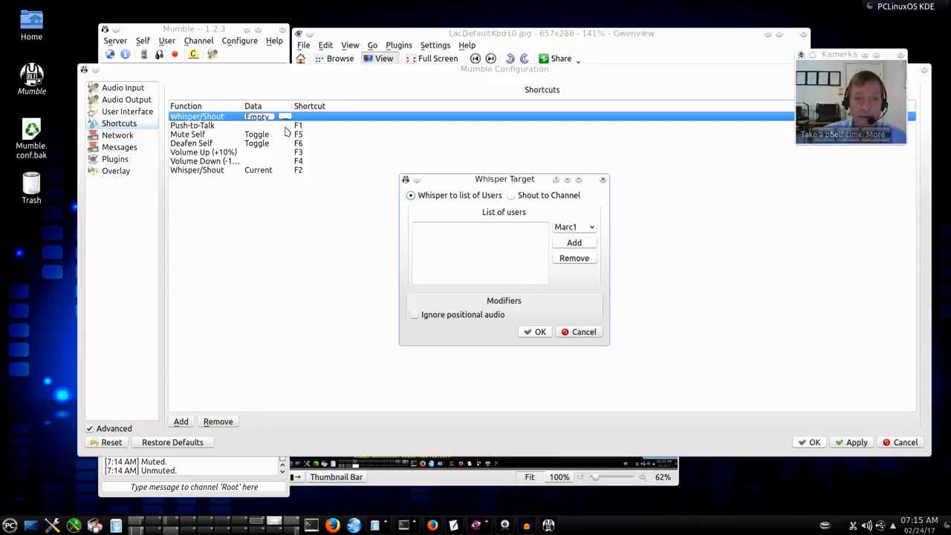
{"action": "left_click", "coordinate": [511, 195]}
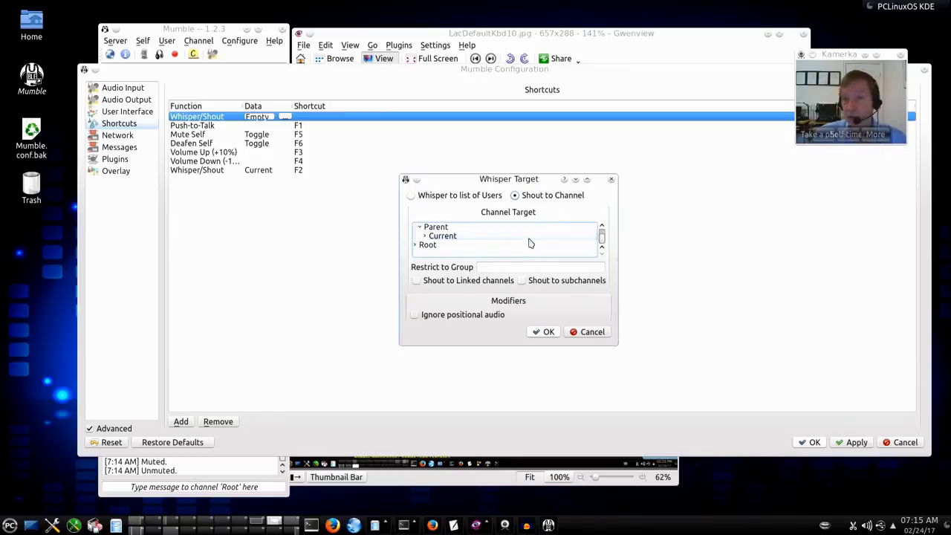
{"action": "left_click_drag", "start_coordinate": [617, 175], "coordinate": [704, 96]}
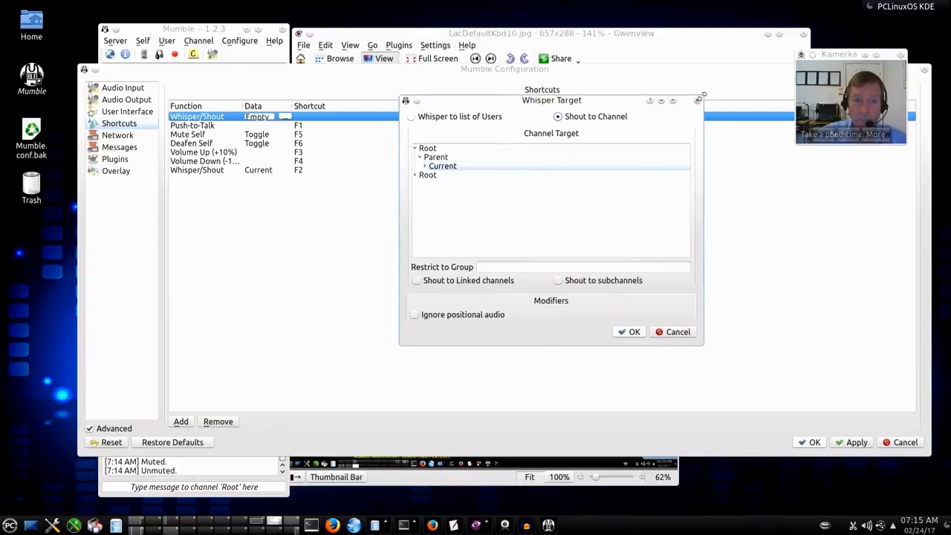
{"action": "left_click", "coordinate": [416, 177]}
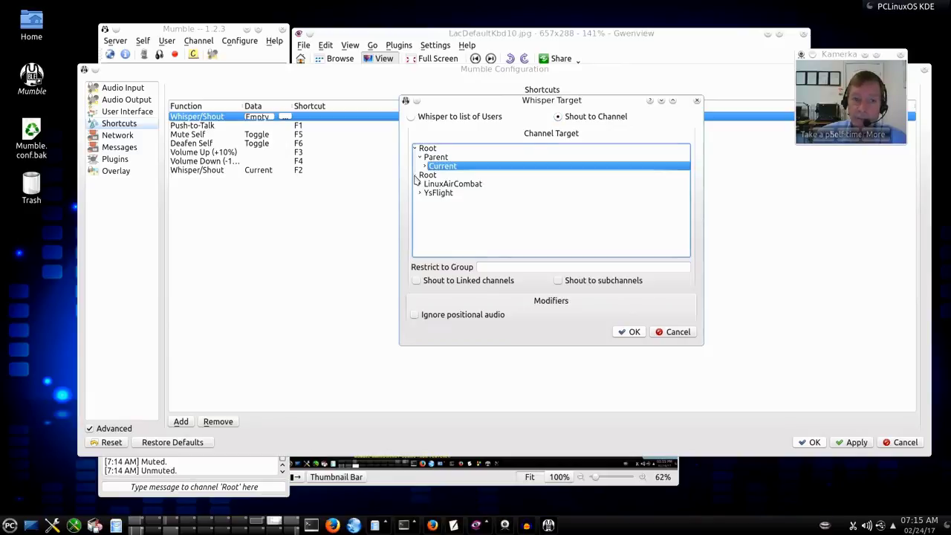
{"action": "left_click", "coordinate": [419, 185]}
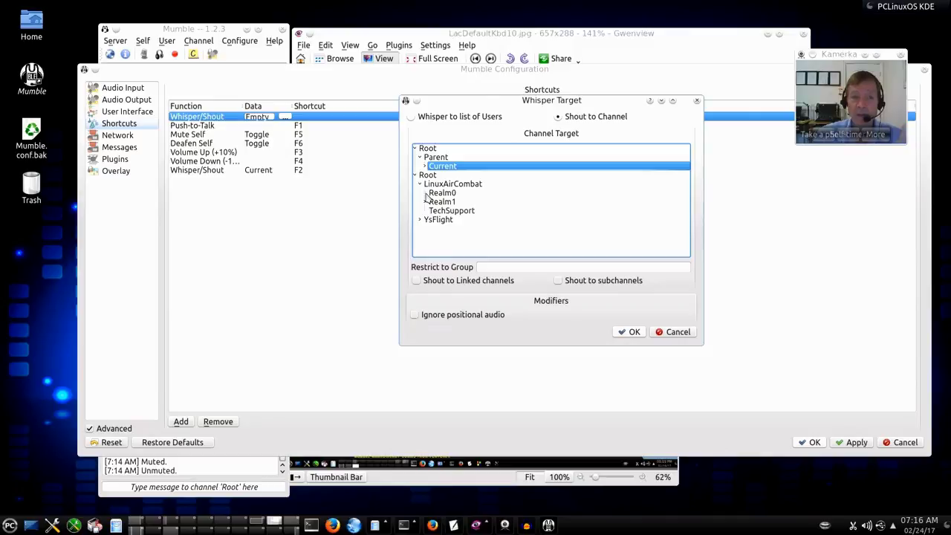
{"action": "left_click", "coordinate": [425, 193]}
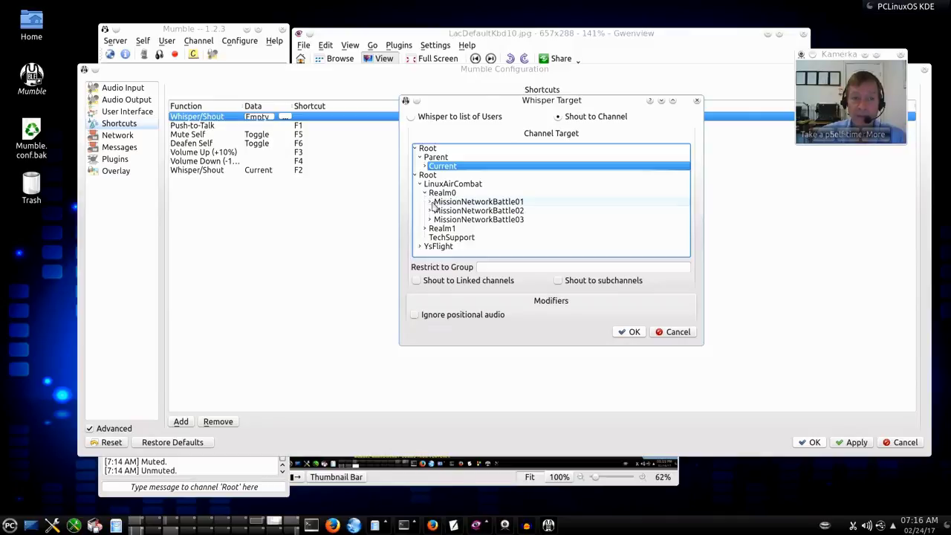
{"action": "left_click", "coordinate": [484, 205]}
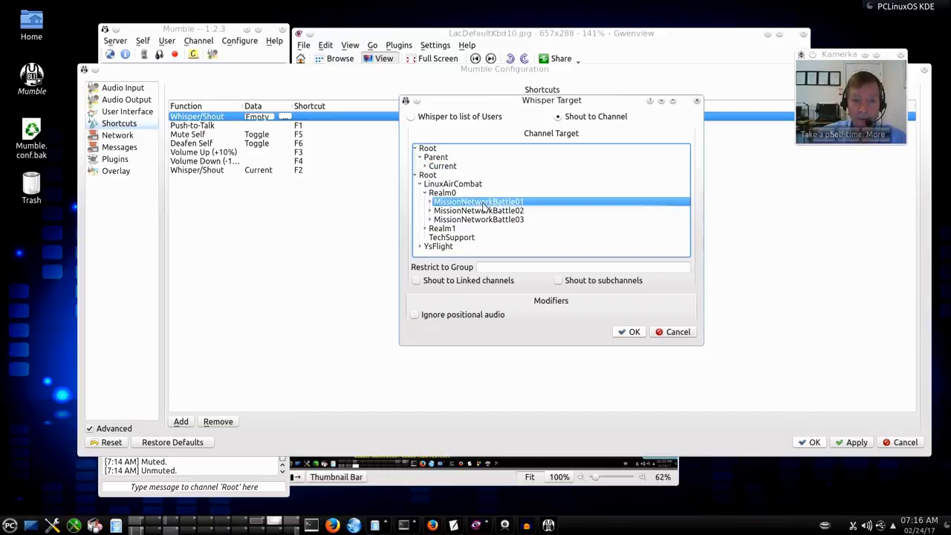
{"action": "left_click", "coordinate": [631, 332]}
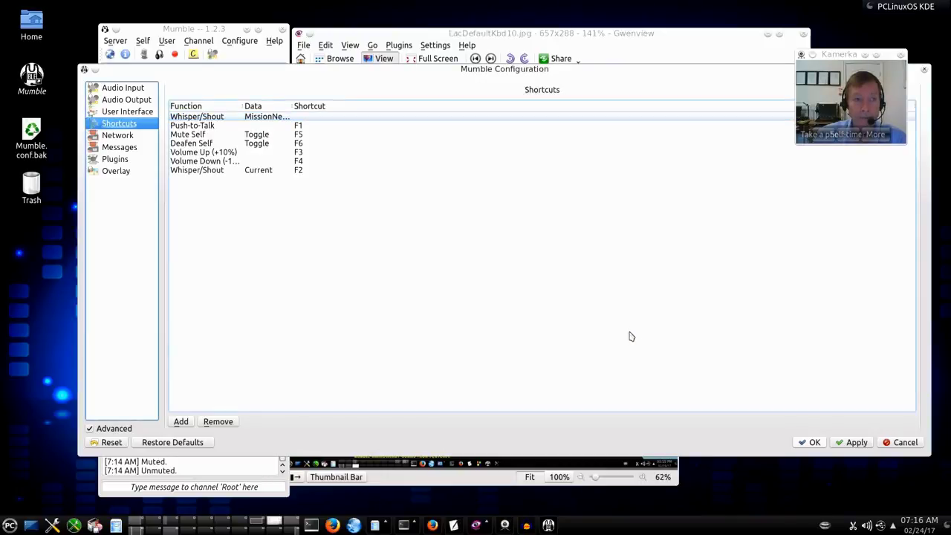
Widen the Data column, assign the 1 key to the MissionNetworkBattle01 Whisper/Shout shortcut and apply the change
{"action": "left_click_drag", "start_coordinate": [291, 106], "coordinate": [370, 123]}
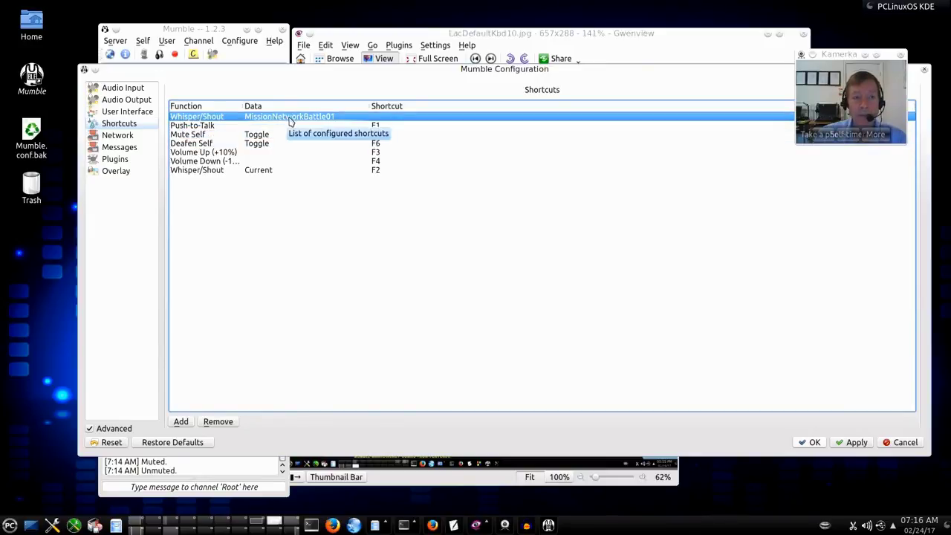
{"action": "left_click", "coordinate": [384, 119]}
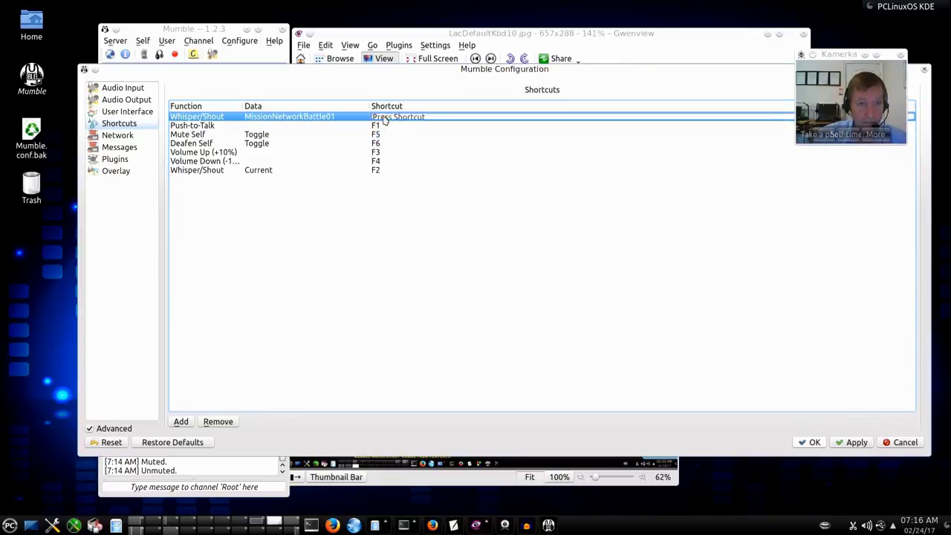
{"action": "key", "text": "1"}
{"action": "left_click", "coordinate": [857, 443]}
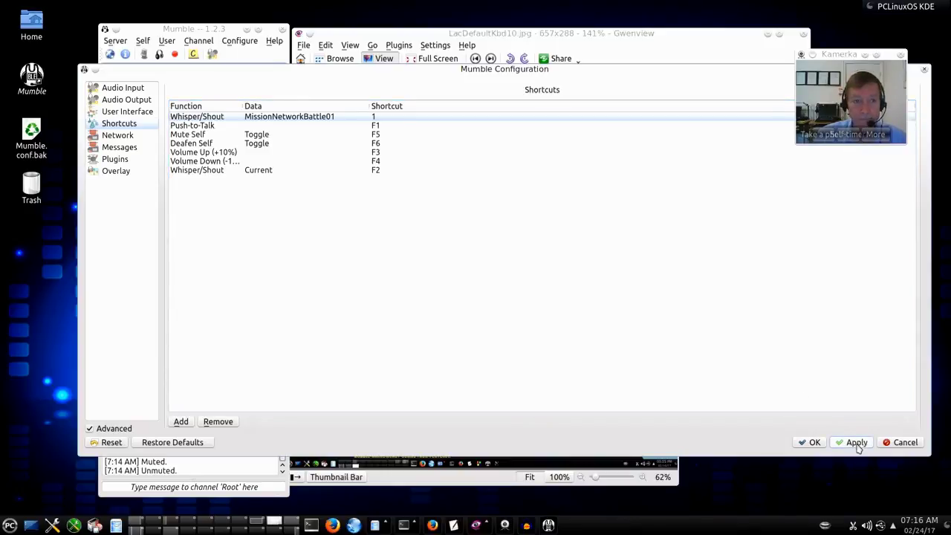
Check the CHAN 1 ALL key on the keyboard layout image, and add another shortcut with the Join Channel function
{"action": "left_click", "coordinate": [577, 48]}
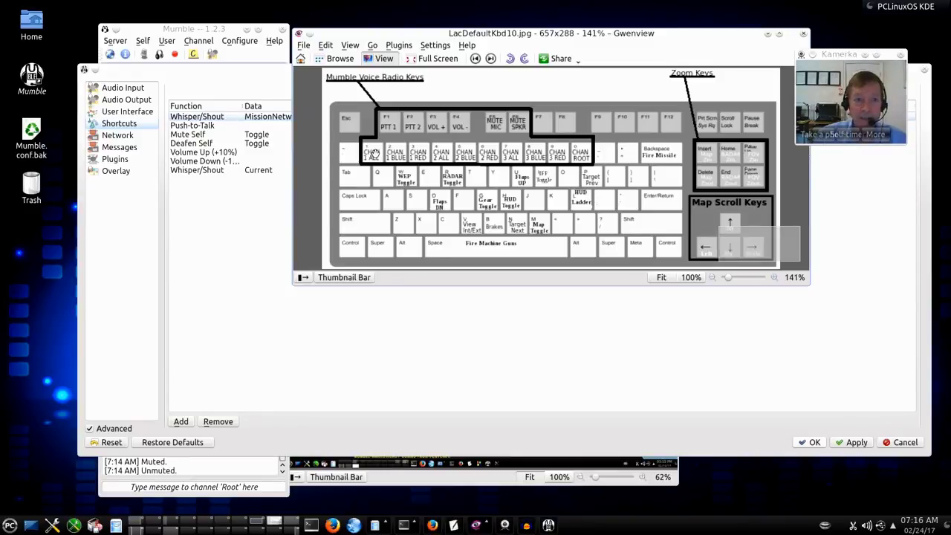
{"action": "left_click", "coordinate": [269, 244]}
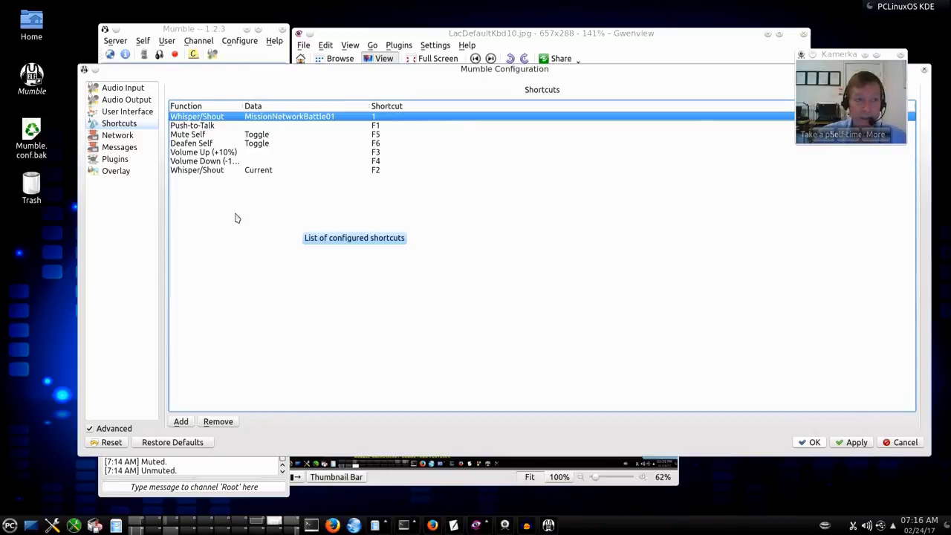
{"action": "left_click", "coordinate": [181, 422]}
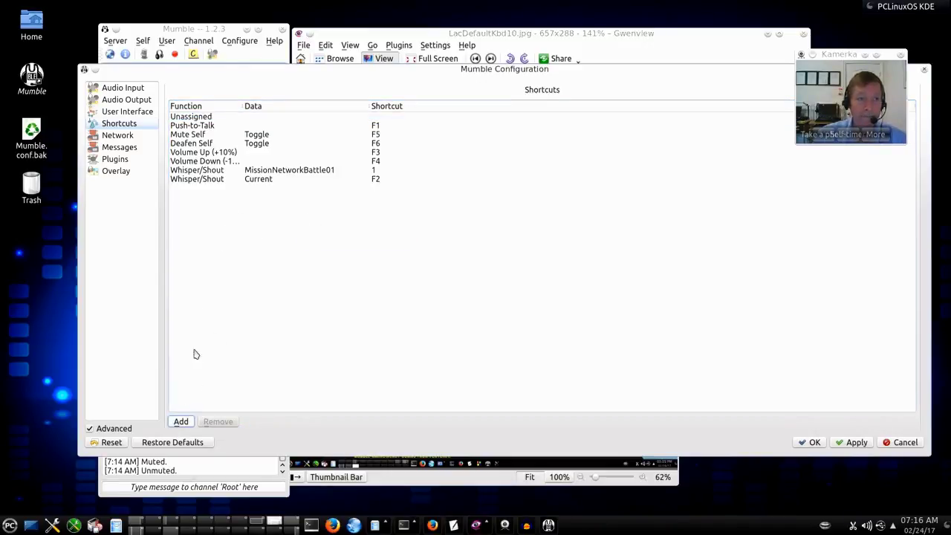
{"action": "double_click", "coordinate": [202, 119]}
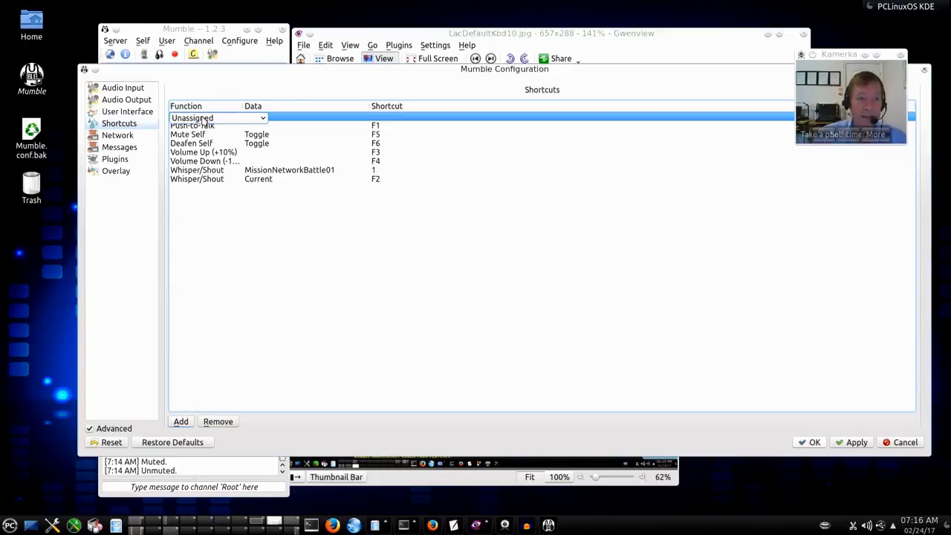
{"action": "left_click", "coordinate": [263, 119]}
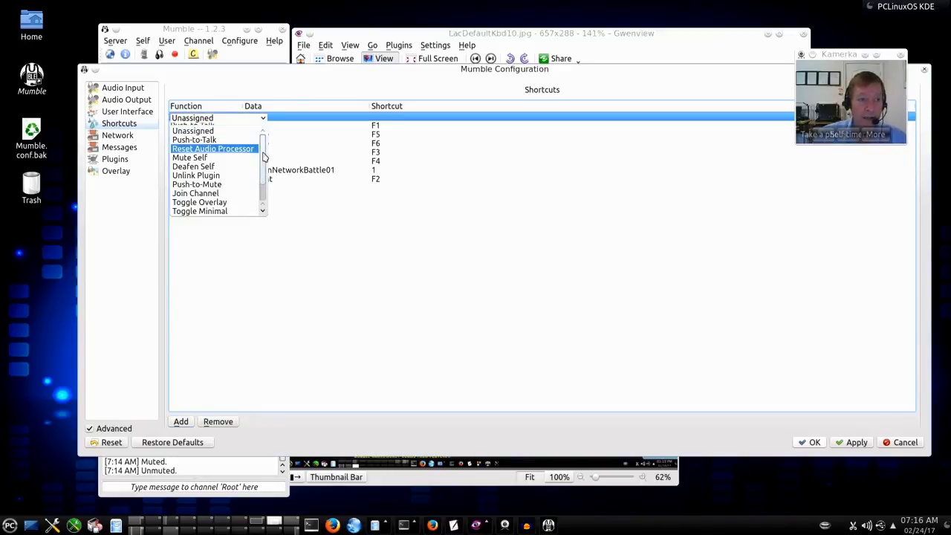
{"action": "left_click", "coordinate": [220, 195]}
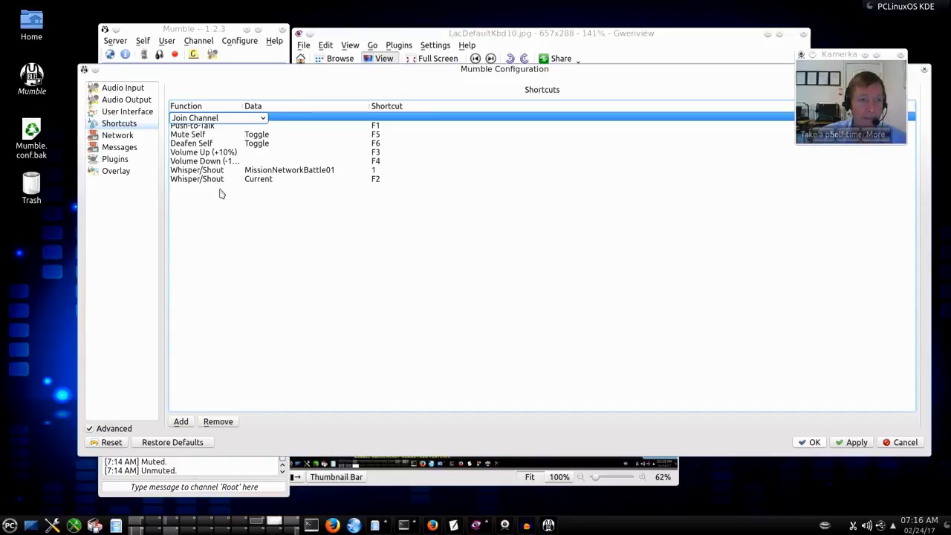
{"action": "left_click", "coordinate": [242, 218]}
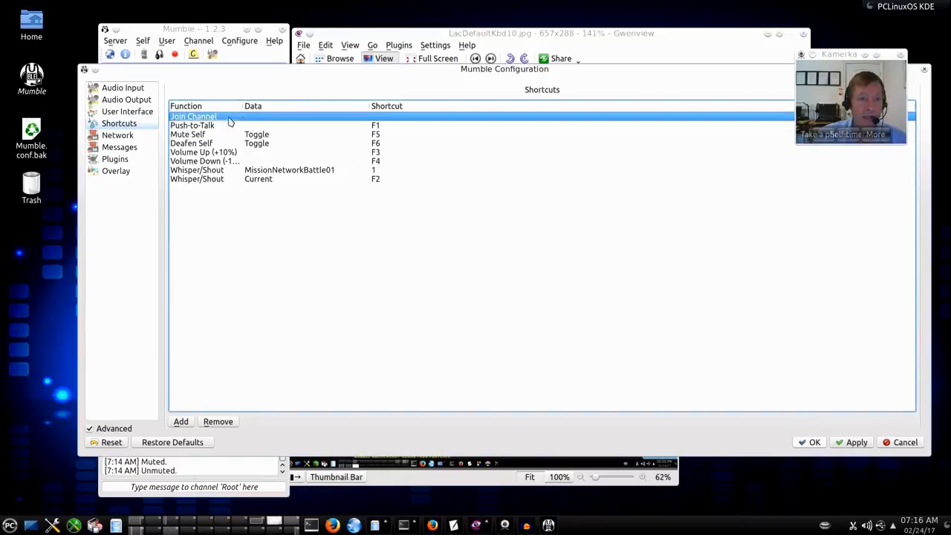
Assign the 1 key to the Join Channel shortcut, then apply the changes and close the configuration
{"action": "left_click", "coordinate": [379, 119]}
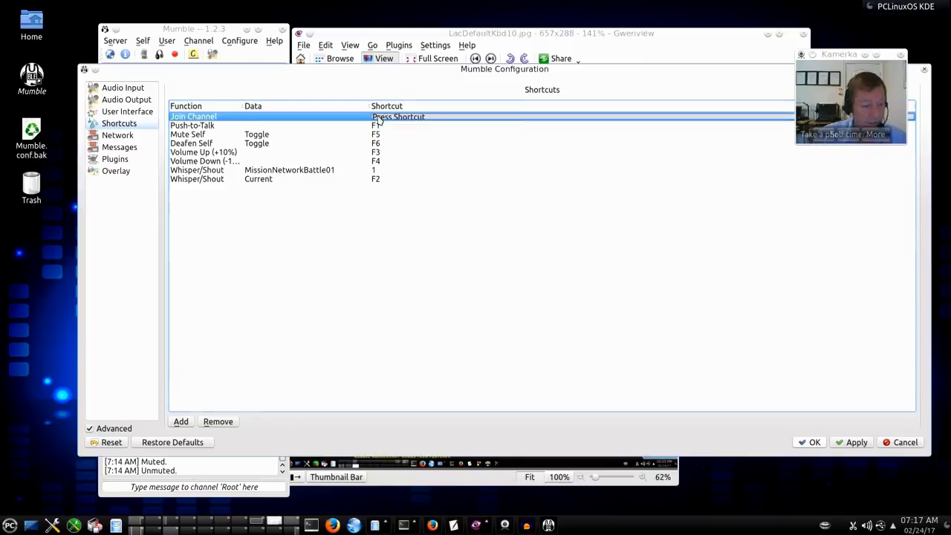
{"action": "key", "text": "1"}
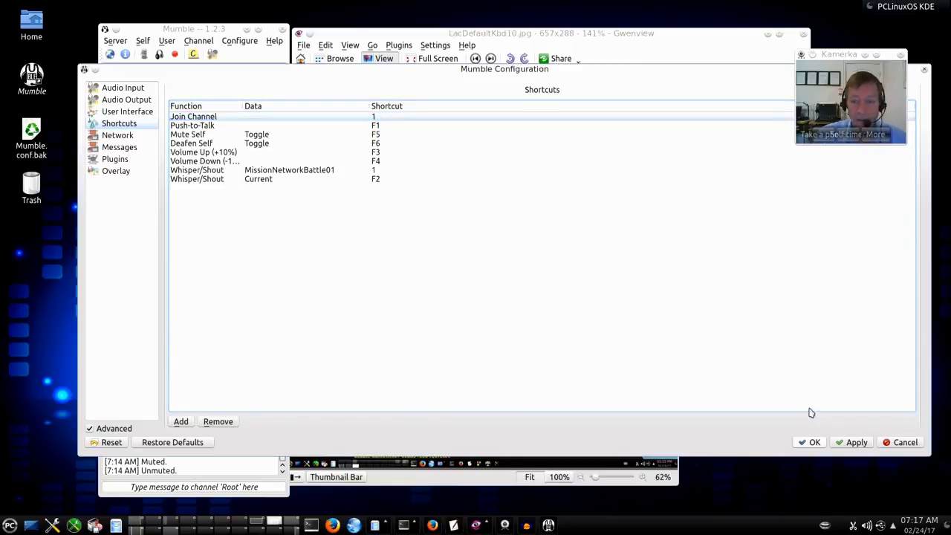
{"action": "left_click", "coordinate": [845, 443]}
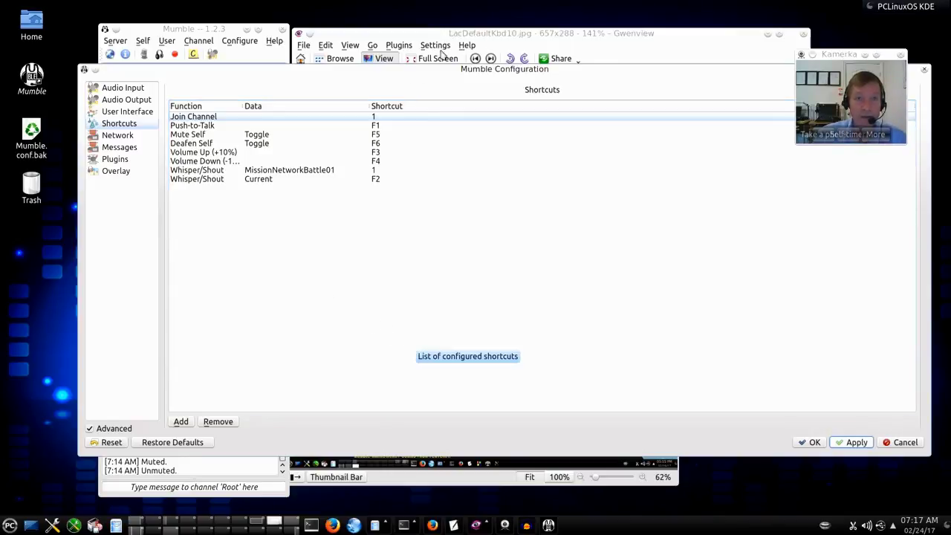
{"action": "left_click", "coordinate": [628, 35]}
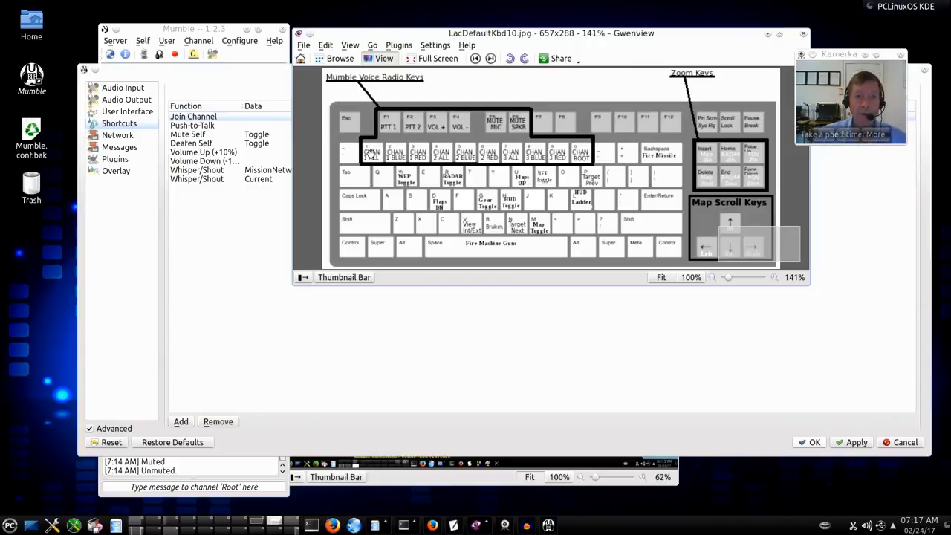
{"action": "left_click", "coordinate": [211, 245]}
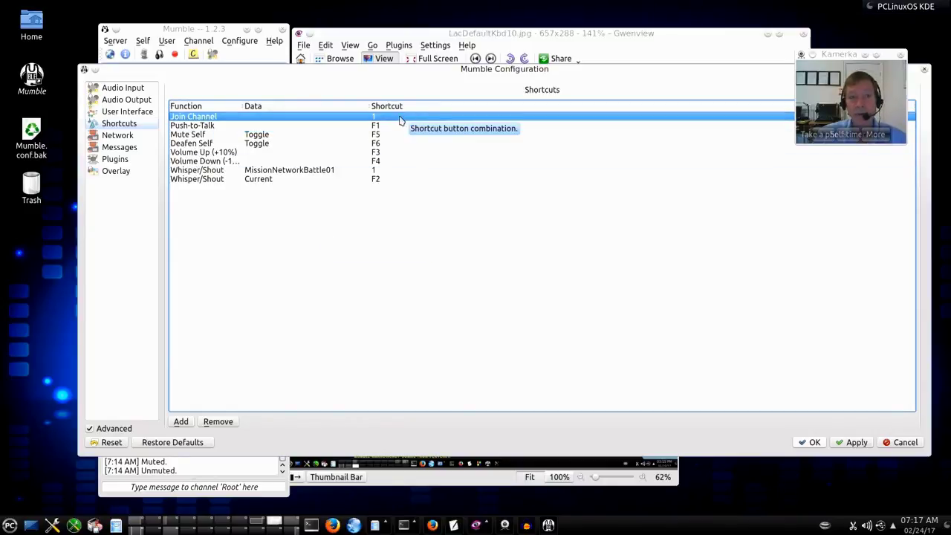
{"action": "left_click", "coordinate": [864, 445]}
{"action": "left_click", "coordinate": [816, 442]}
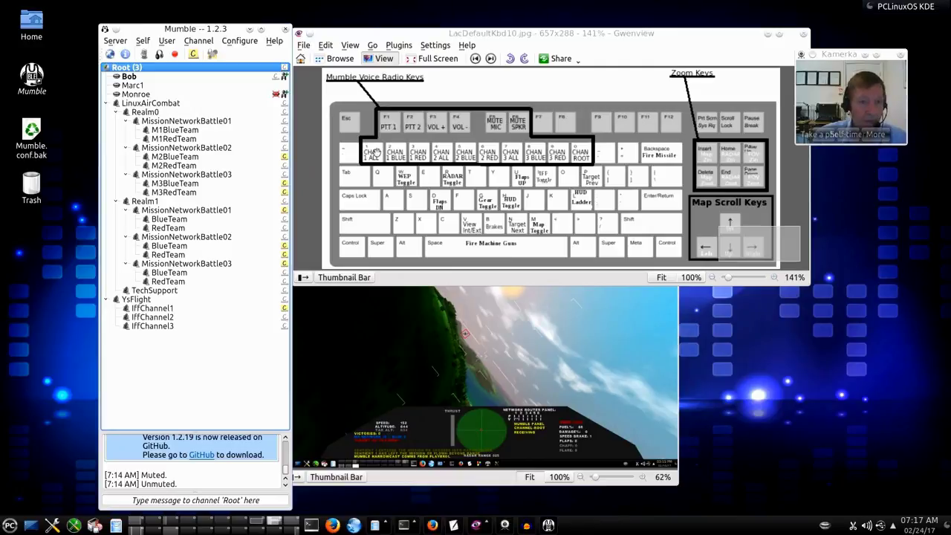
Test the channel 1 shortcut twice by joining MissionNetworkBattle01 with it and returning to the Root channel each time
{"action": "key", "text": "1"}
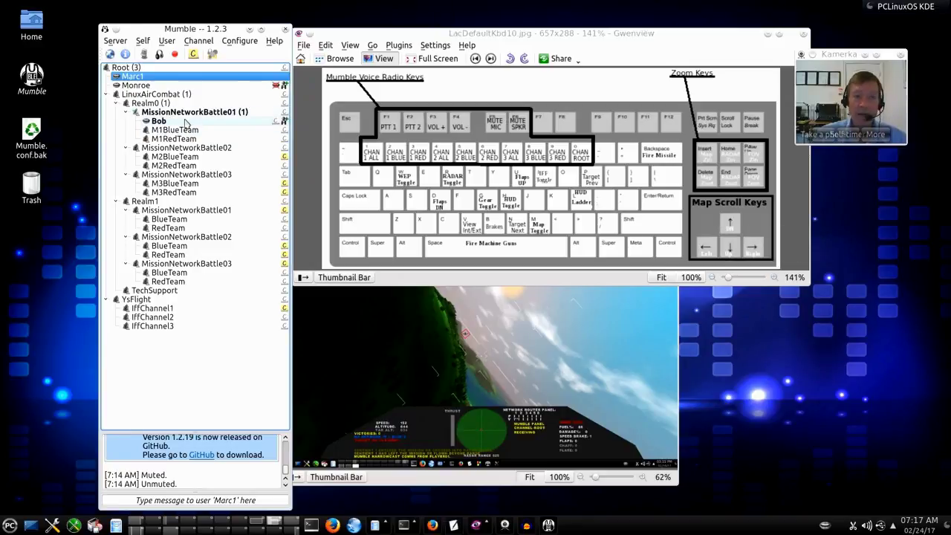
{"action": "mouse_move", "coordinate": [186, 123]}
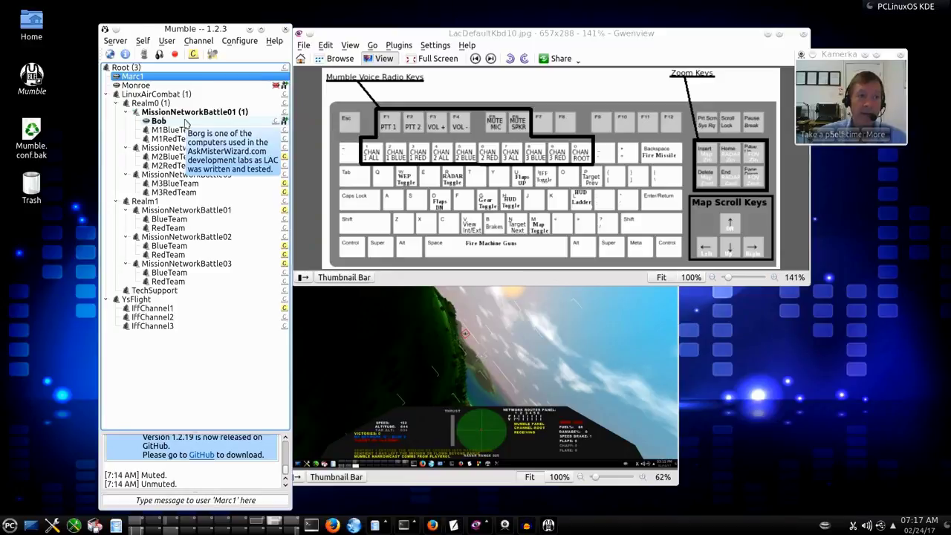
{"action": "left_click", "coordinate": [135, 68]}
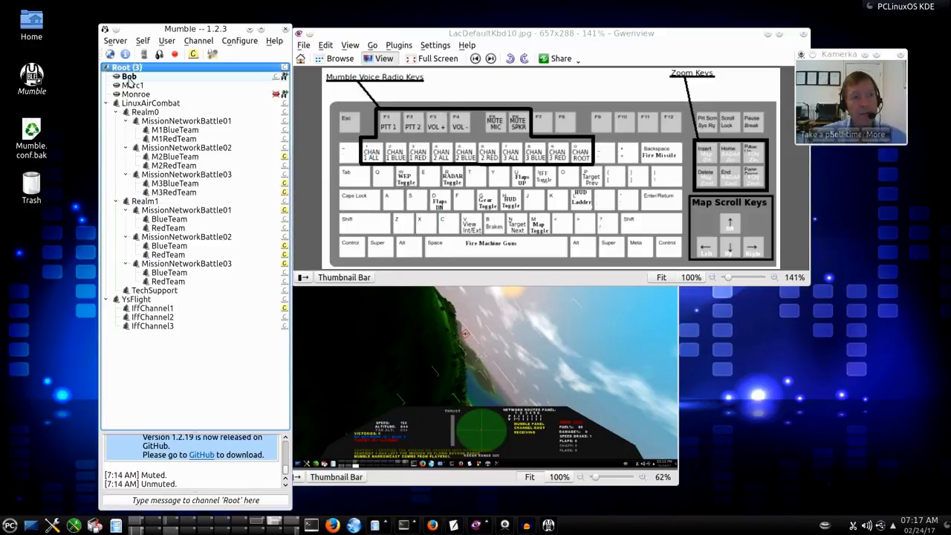
{"action": "mouse_move", "coordinate": [130, 82]}
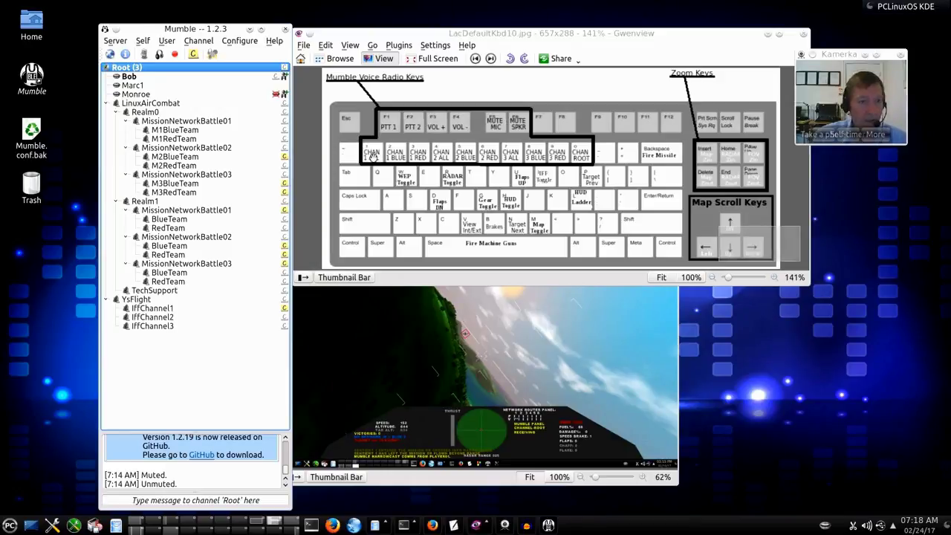
{"action": "key", "text": "1"}
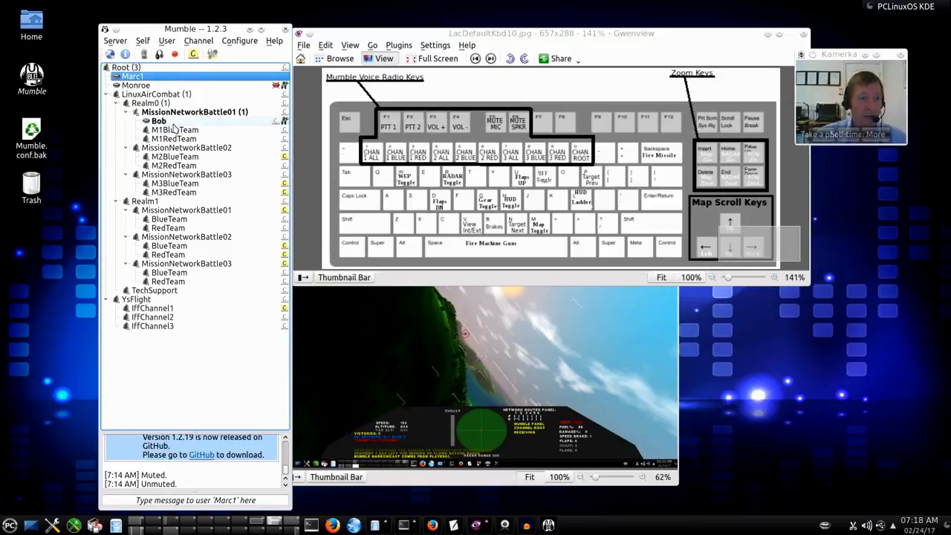
{"action": "mouse_move", "coordinate": [171, 127]}
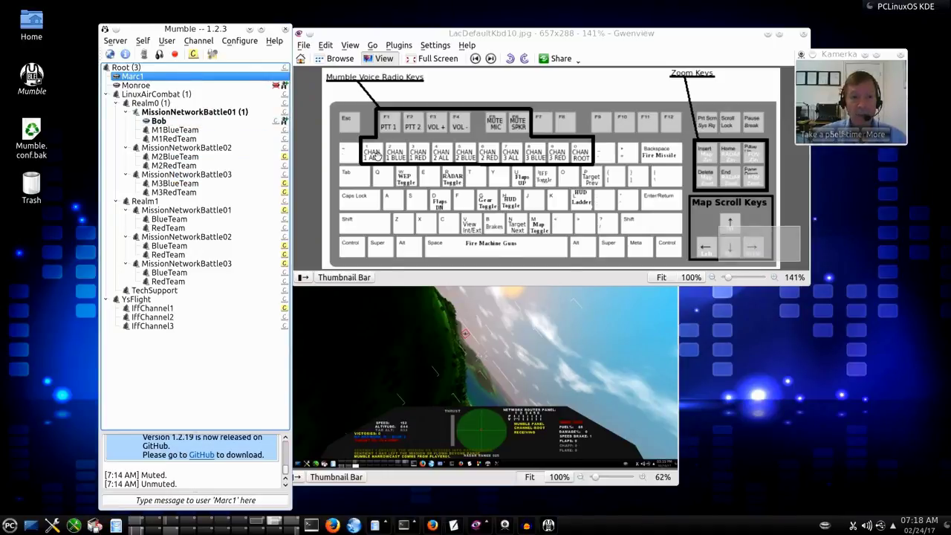
{"action": "left_click", "coordinate": [171, 70]}
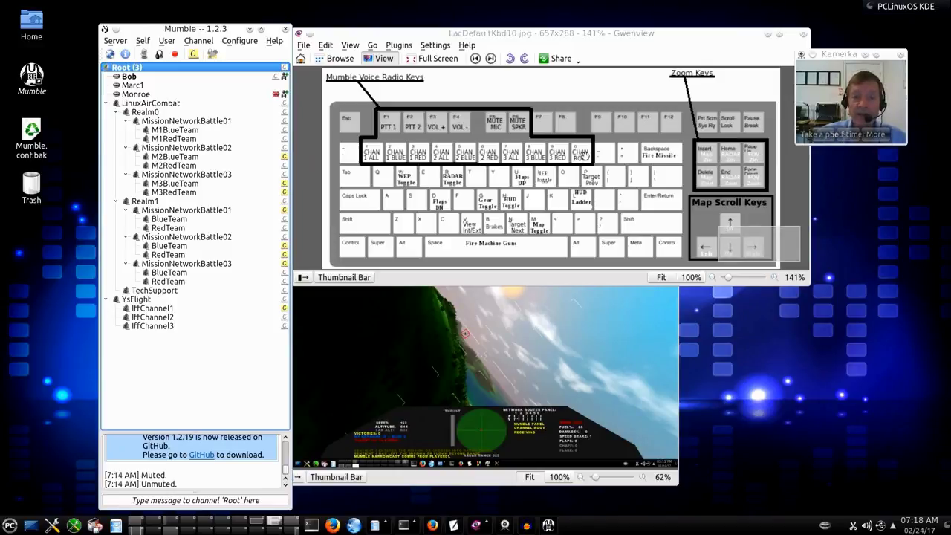
Reopen the Shortcuts page of Mumble's settings
{"action": "left_click", "coordinate": [240, 41]}
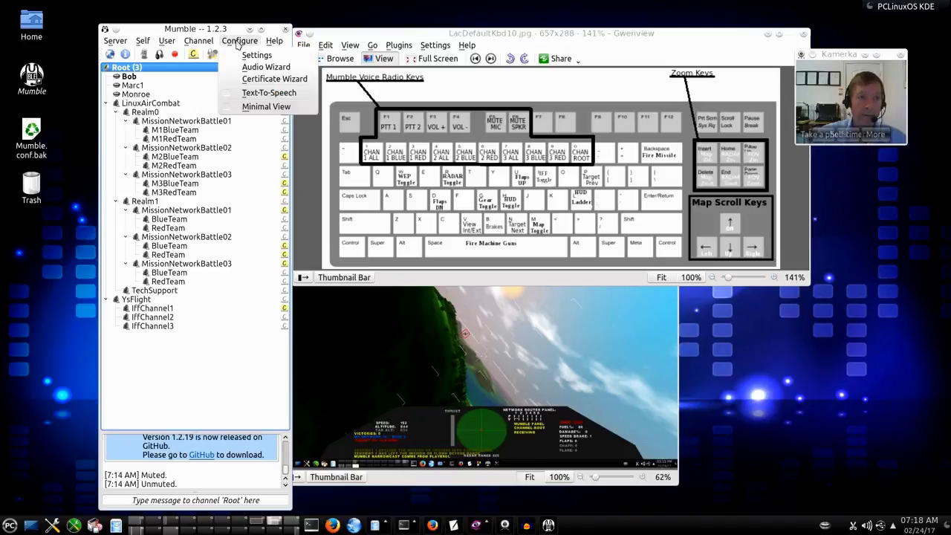
{"action": "left_click", "coordinate": [255, 56]}
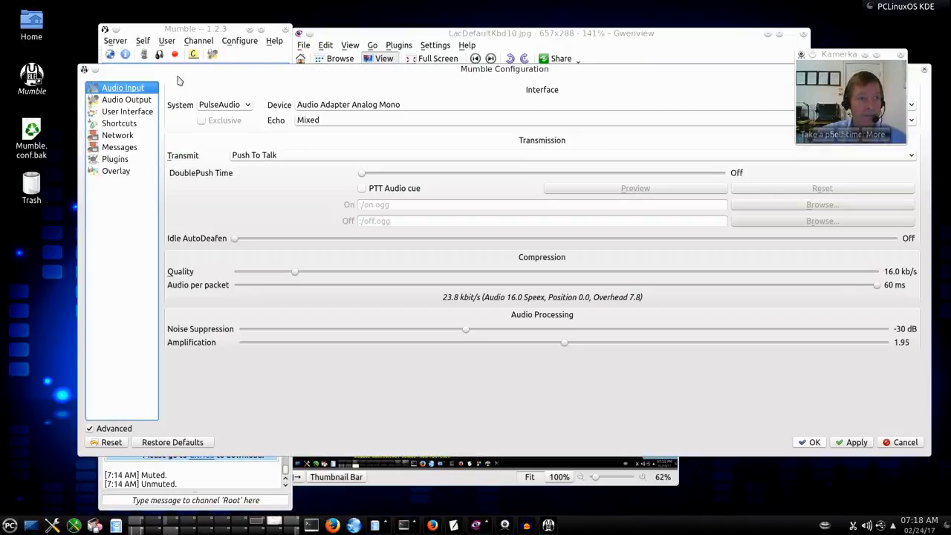
{"action": "left_click", "coordinate": [119, 124]}
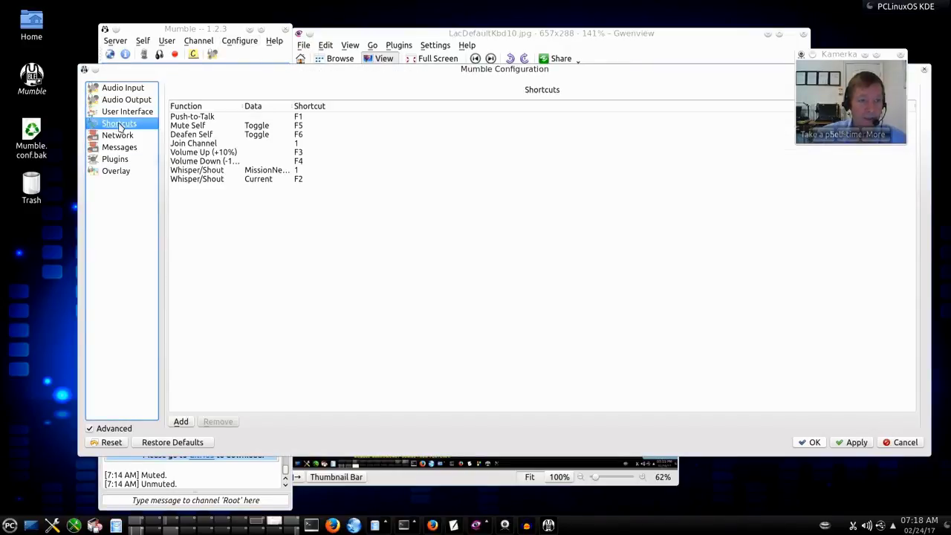
Add a new shortcut entry and set its function to Whisper/Shout
{"action": "left_click", "coordinate": [180, 421]}
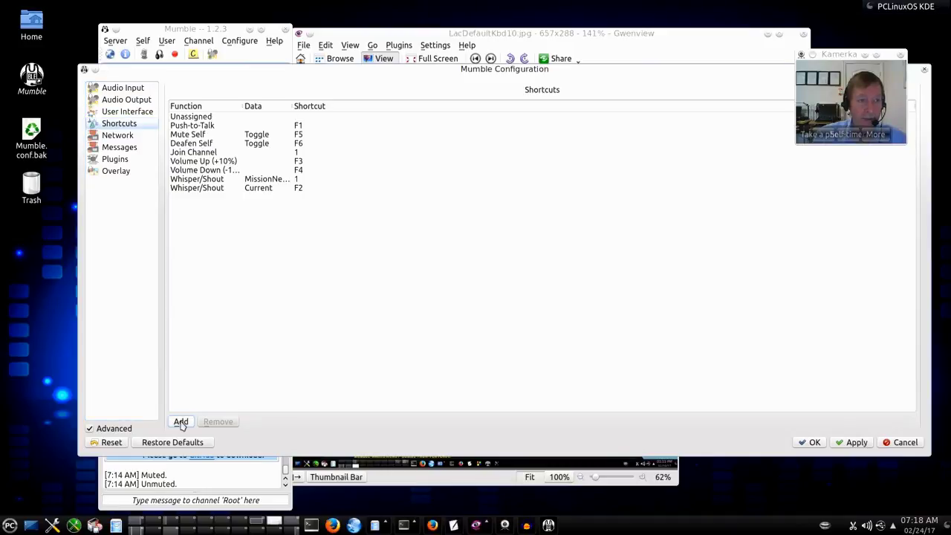
{"action": "left_click", "coordinate": [212, 119]}
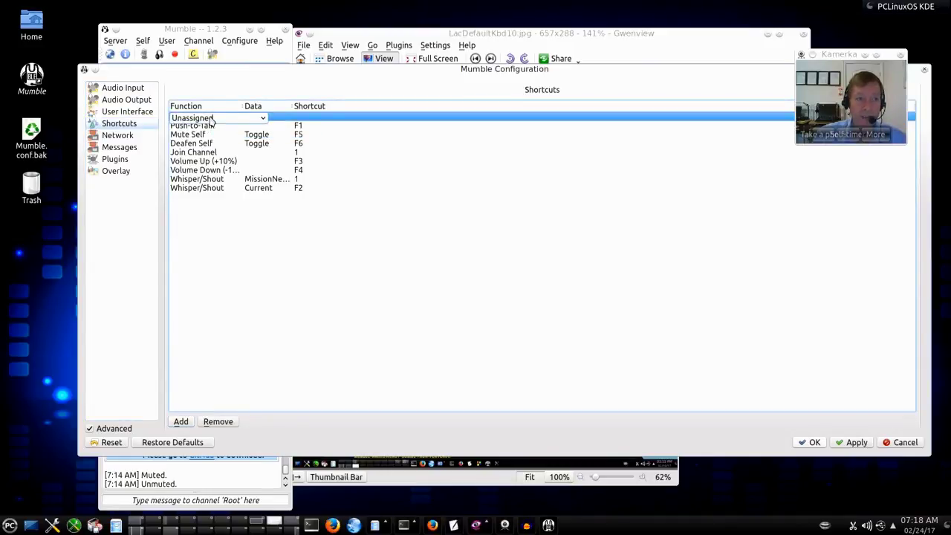
{"action": "left_click", "coordinate": [262, 119]}
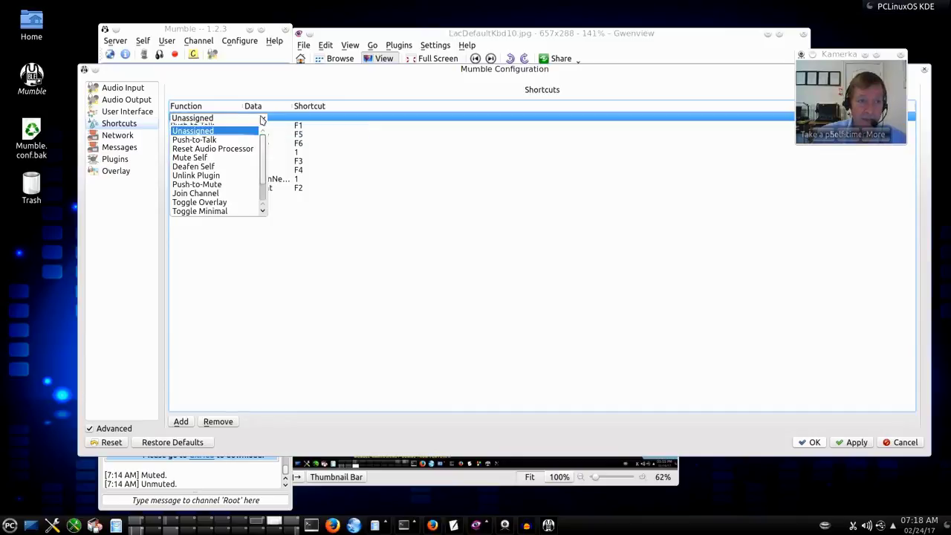
{"action": "scroll", "coordinate": [265, 175], "scroll_direction": "down", "scroll_amount": 1}
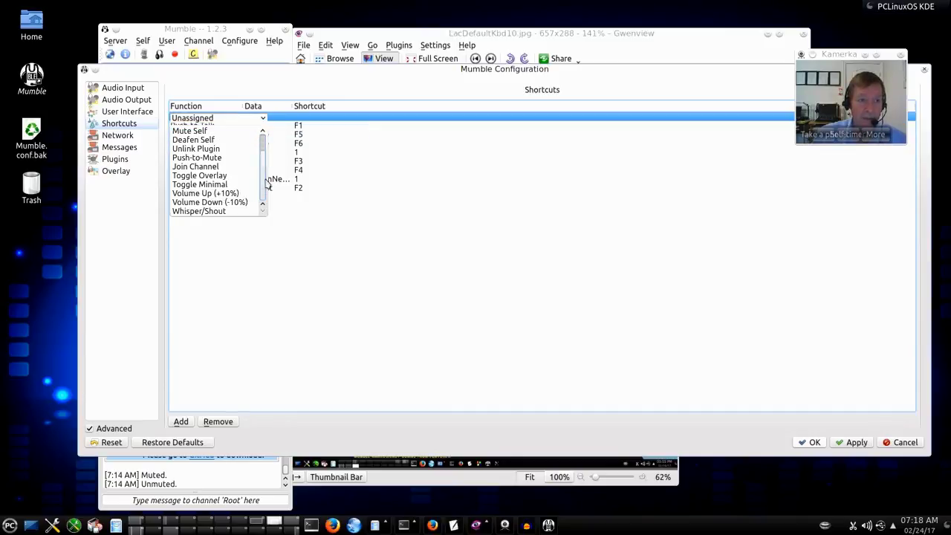
{"action": "left_click", "coordinate": [223, 212]}
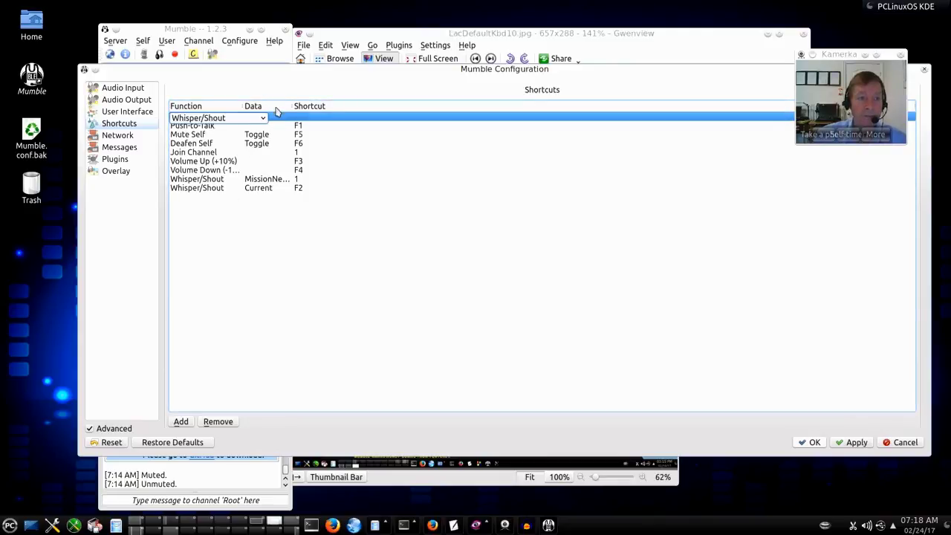
{"action": "left_click", "coordinate": [329, 302]}
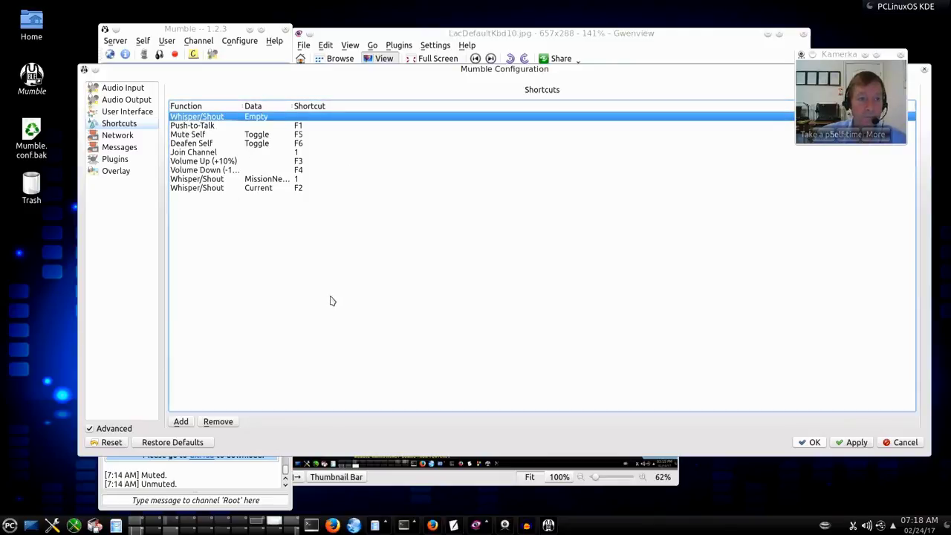
Set the new Whisper/Shout shortcut's target to shout to the Root channel, enlarging the target dialog to see the channel tree
{"action": "left_click", "coordinate": [269, 119]}
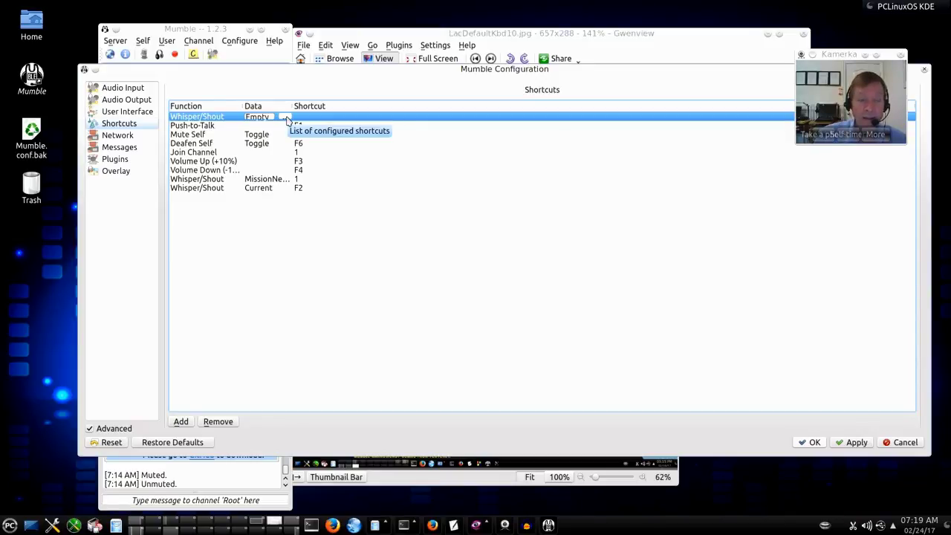
{"action": "left_click", "coordinate": [287, 119]}
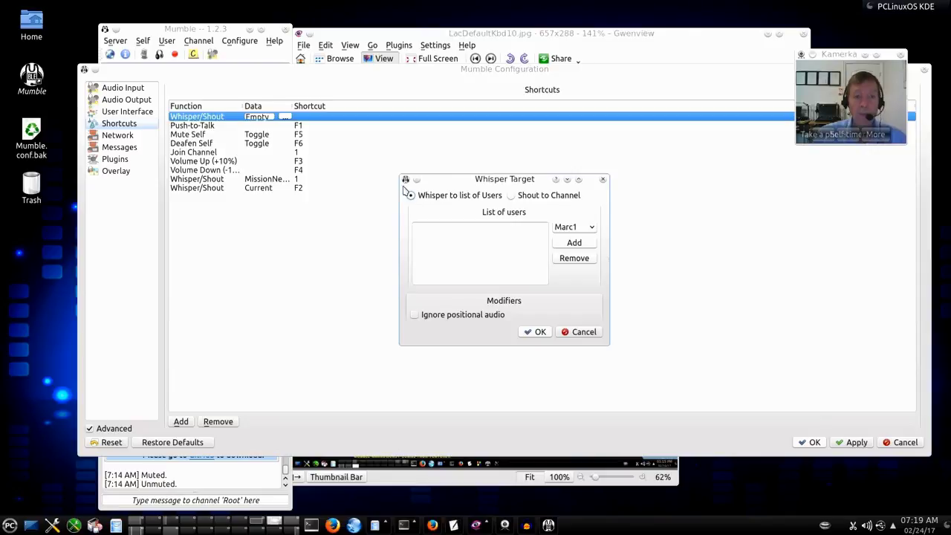
{"action": "left_click_drag", "start_coordinate": [439, 184], "coordinate": [418, 166]}
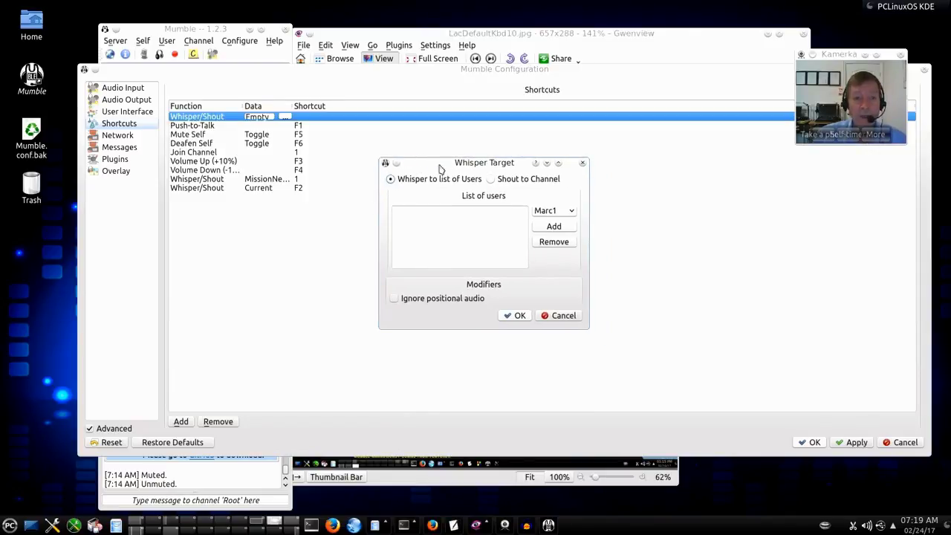
{"action": "left_click", "coordinate": [492, 180]}
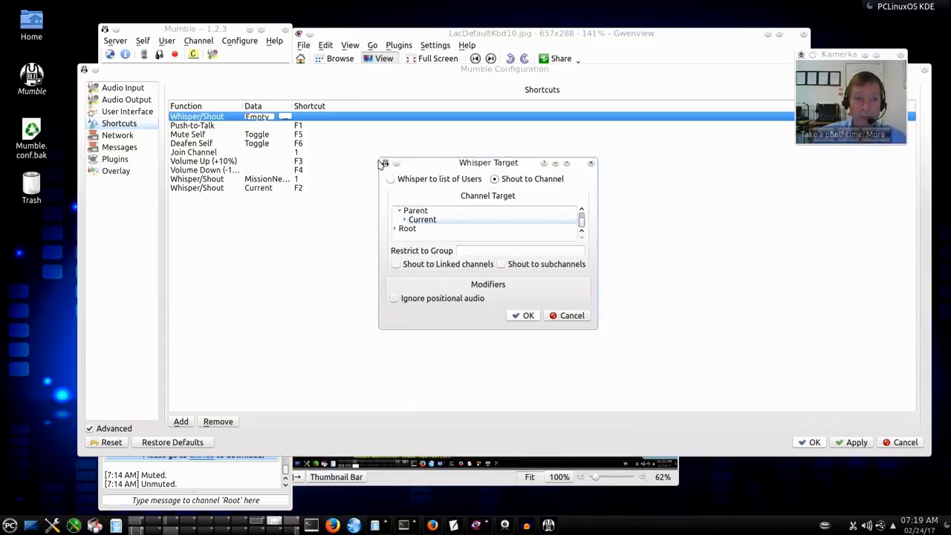
{"action": "left_click_drag", "start_coordinate": [384, 163], "coordinate": [321, 116]}
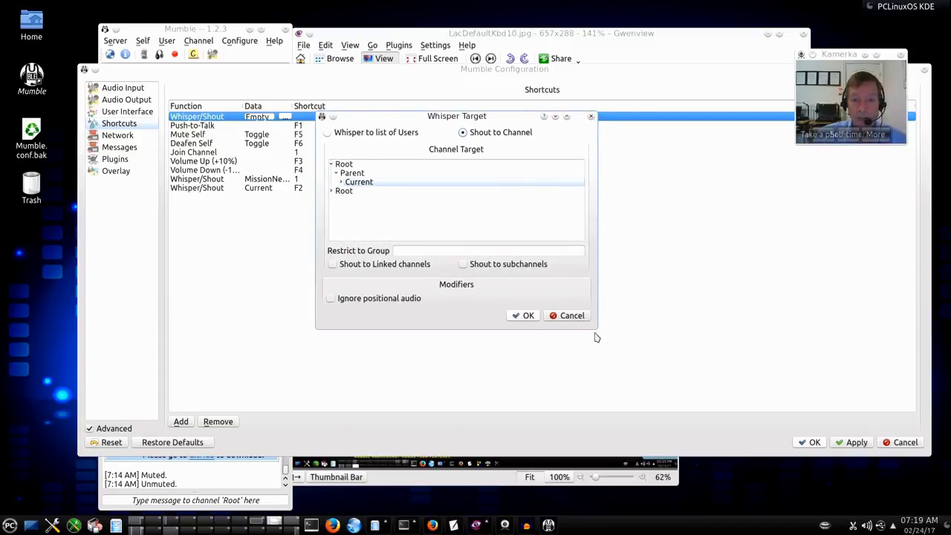
{"action": "left_click_drag", "start_coordinate": [596, 332], "coordinate": [638, 369]}
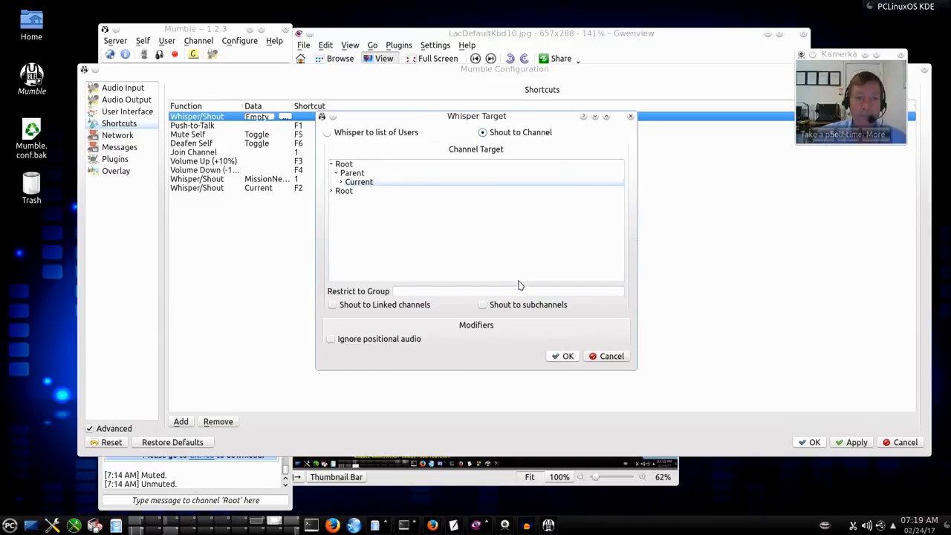
{"action": "left_click", "coordinate": [344, 192]}
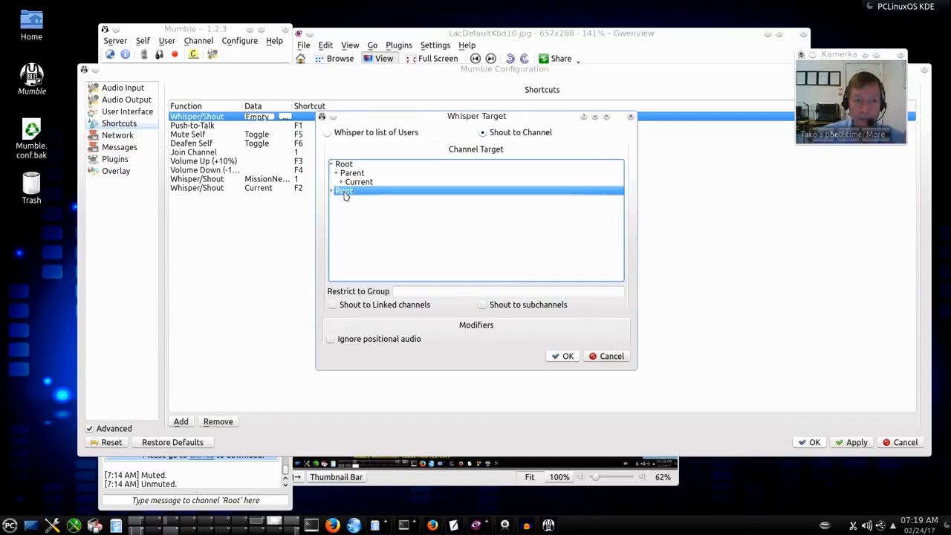
{"action": "left_click", "coordinate": [568, 356]}
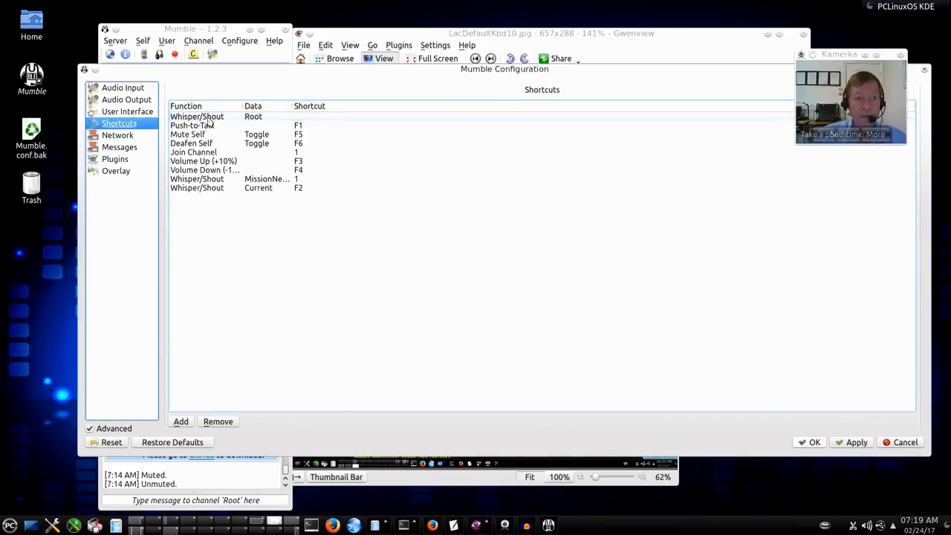
Assign the 0 key to the Root Whisper/Shout shortcut, check it against the keyboard layout image, and apply the change
{"action": "double_click", "coordinate": [309, 118]}
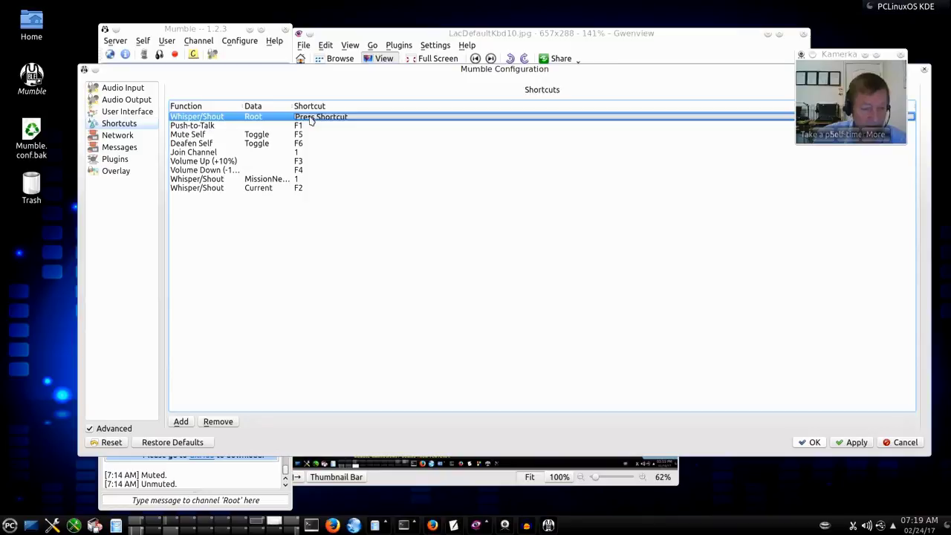
{"action": "key", "text": "0"}
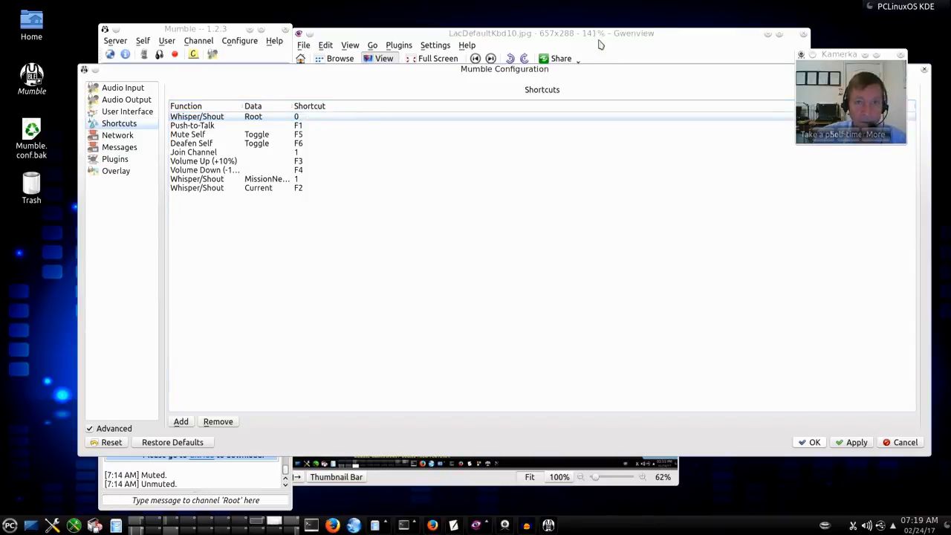
{"action": "left_click", "coordinate": [630, 40]}
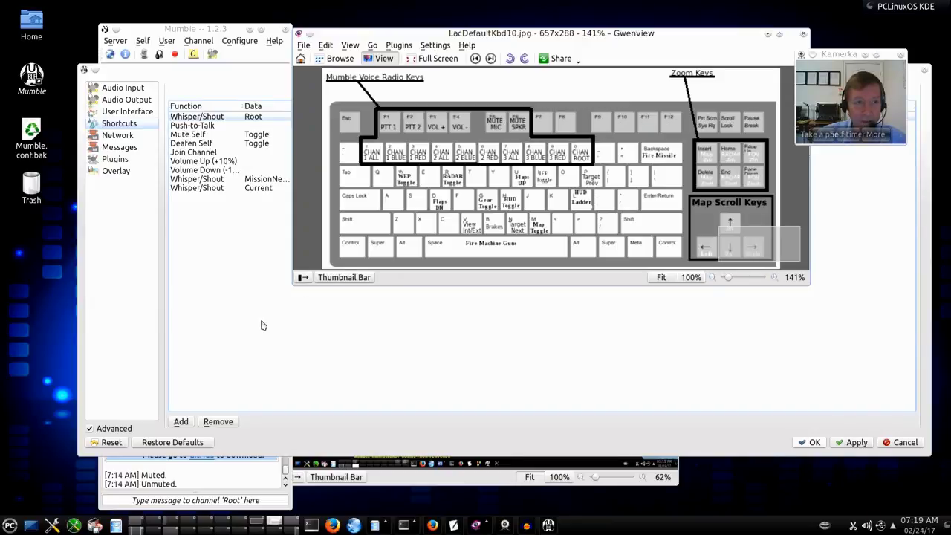
{"action": "left_click", "coordinate": [289, 292]}
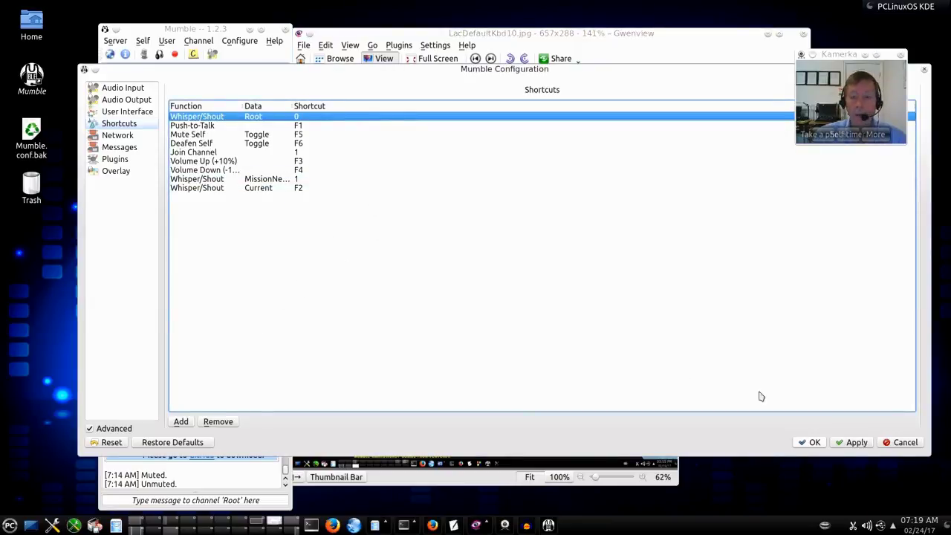
{"action": "left_click", "coordinate": [853, 442]}
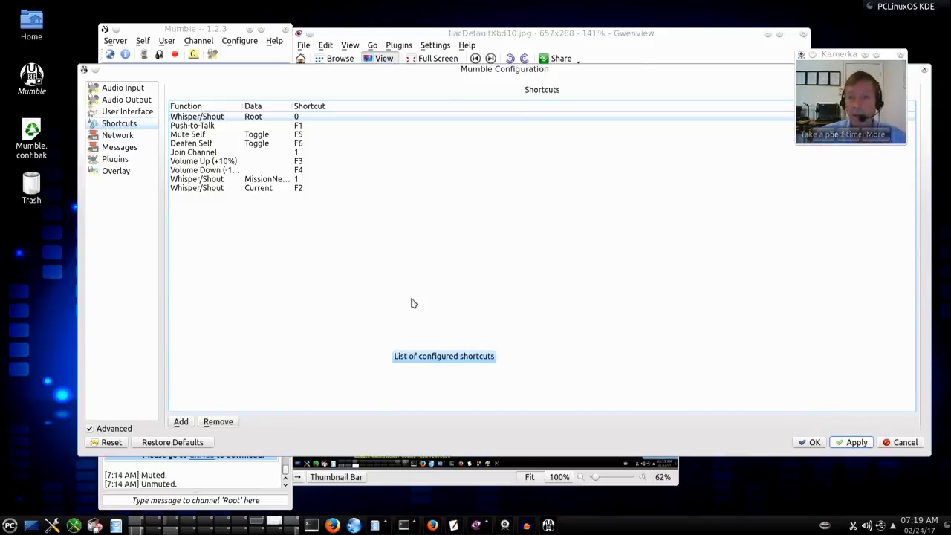
Check the CHAN ROOT key on the keyboard layout image, and add another shortcut with the Join Channel function
{"action": "left_click", "coordinate": [590, 52]}
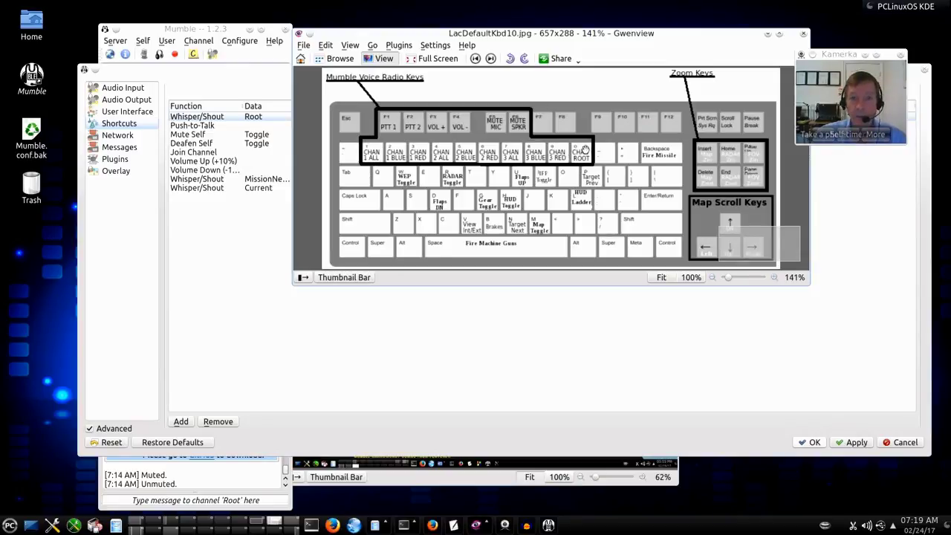
{"action": "left_click", "coordinate": [549, 359]}
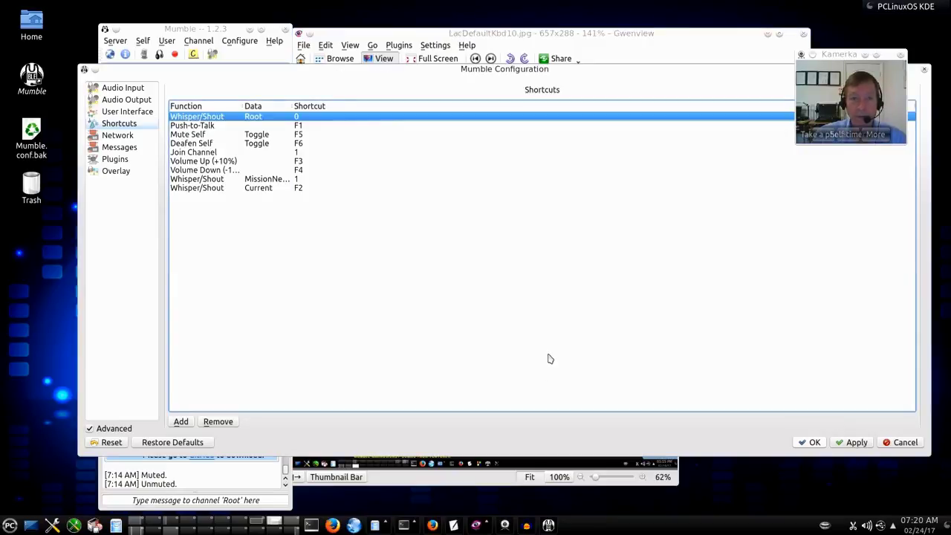
{"action": "left_click", "coordinate": [180, 421]}
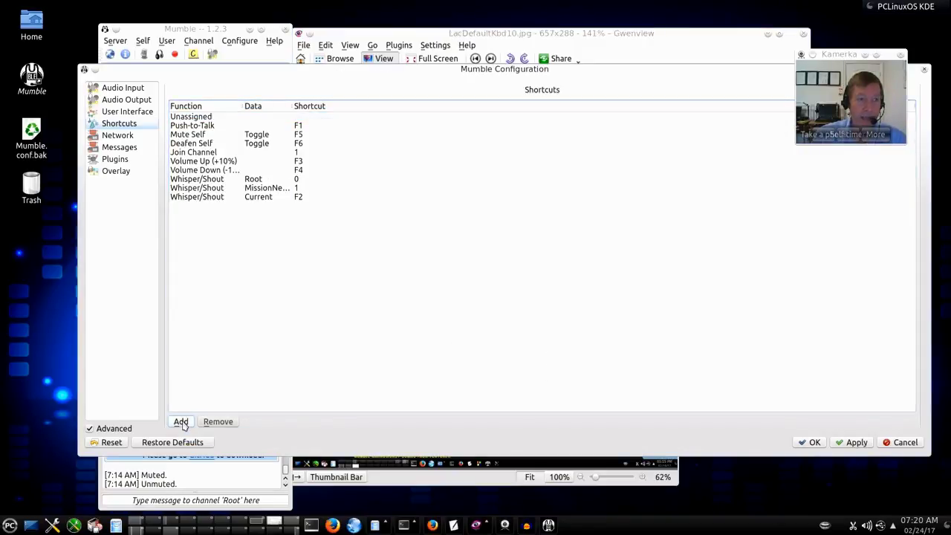
{"action": "double_click", "coordinate": [214, 119]}
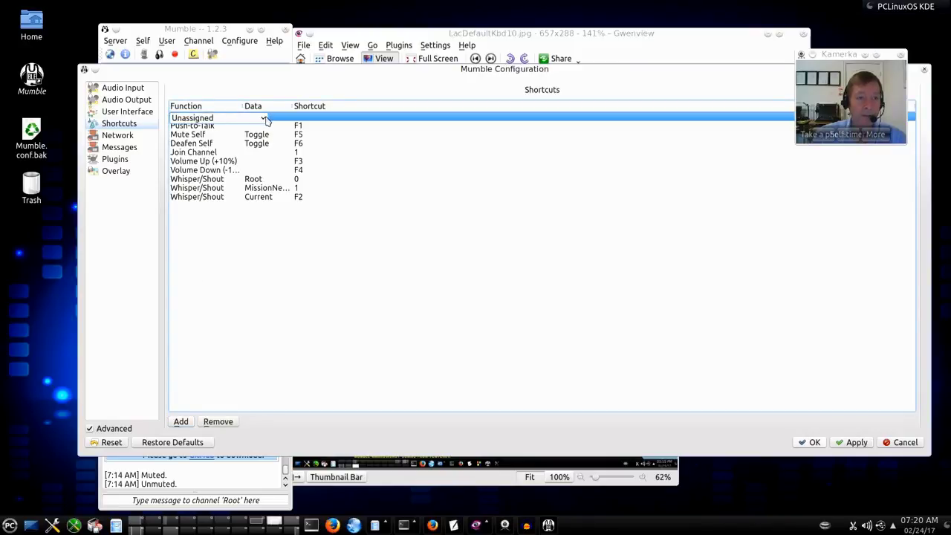
{"action": "left_click", "coordinate": [264, 119]}
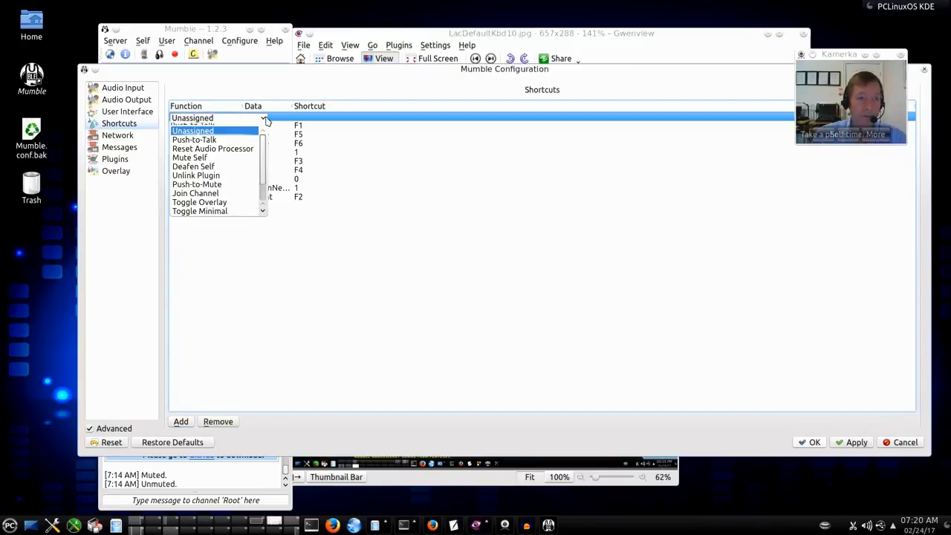
{"action": "left_click", "coordinate": [216, 194]}
{"action": "left_click", "coordinate": [223, 241]}
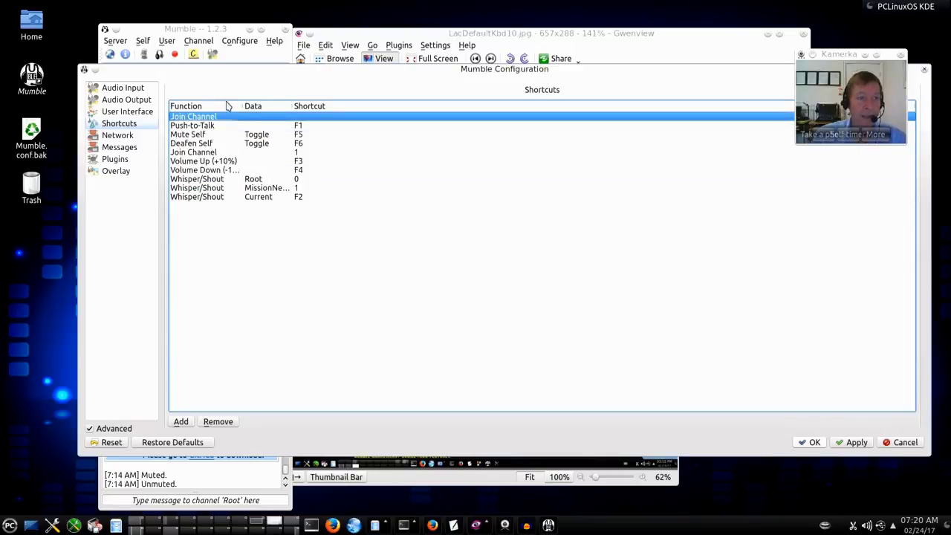
Assign the 0 key to the new Join Channel shortcut, check it against the keyboard image, and apply and close the configuration
{"action": "left_click", "coordinate": [306, 118]}
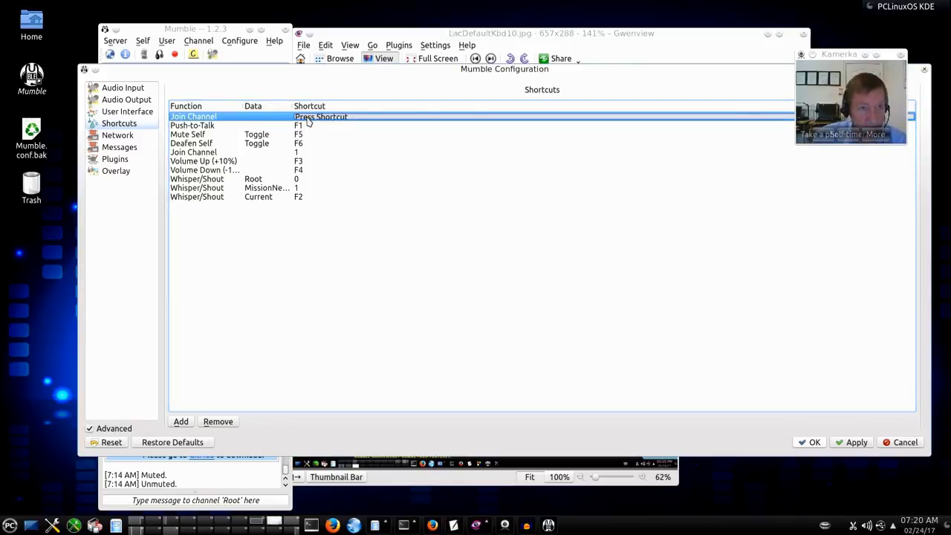
{"action": "key", "text": "0"}
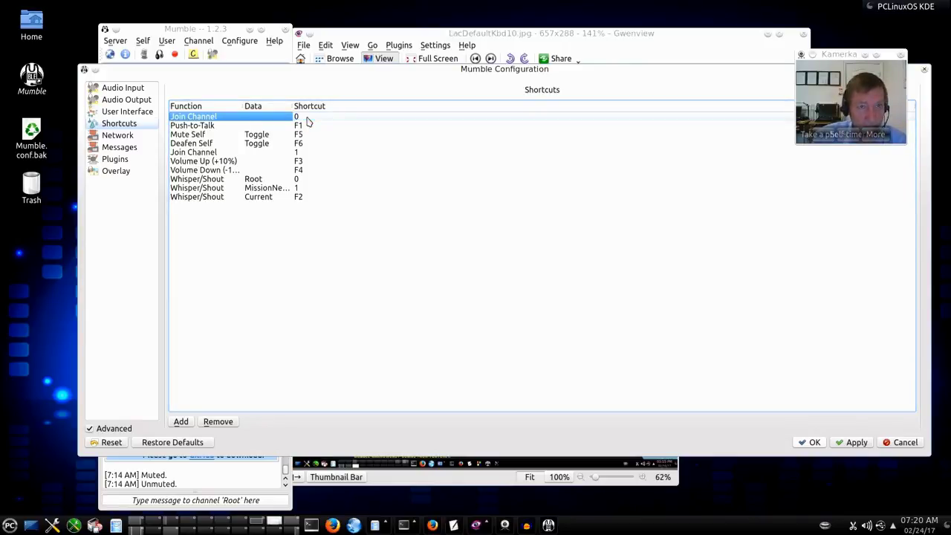
{"action": "left_click", "coordinate": [611, 47]}
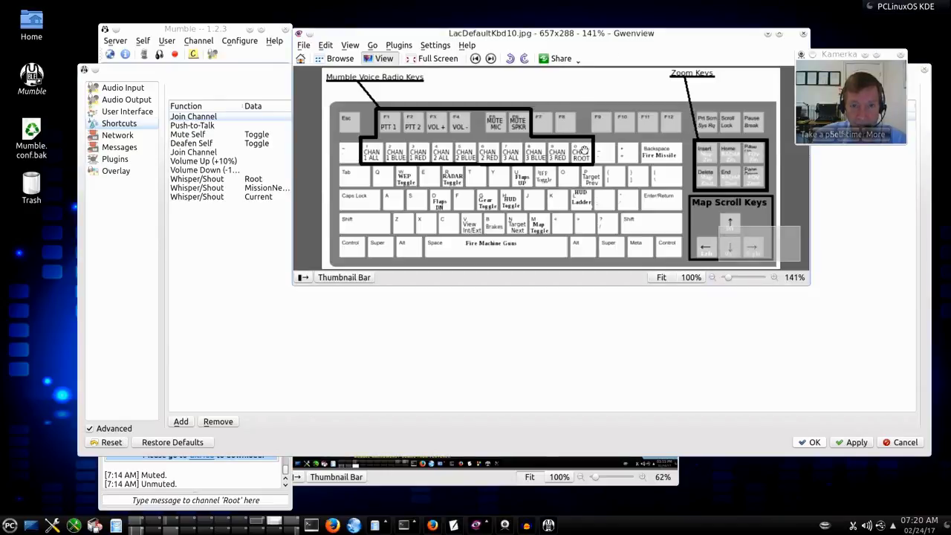
{"action": "left_click", "coordinate": [223, 304]}
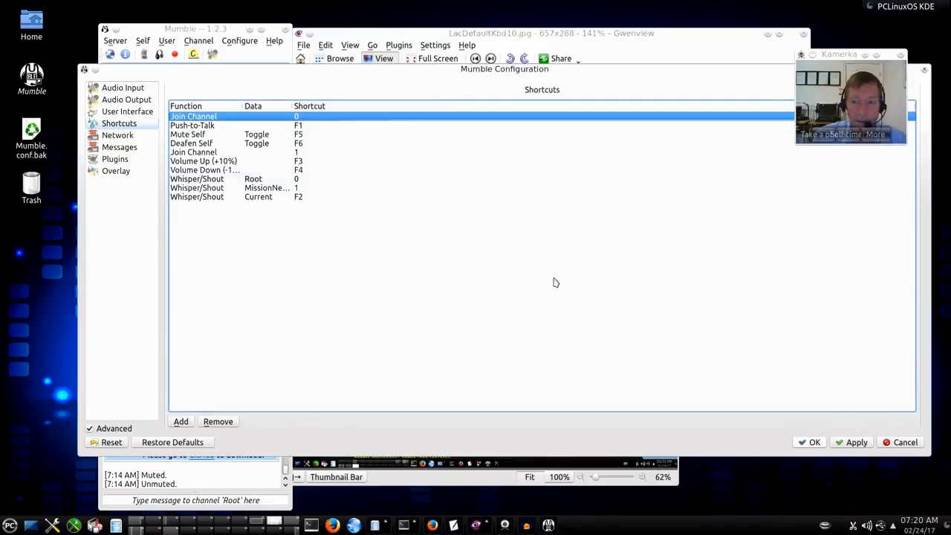
{"action": "left_click", "coordinate": [852, 443]}
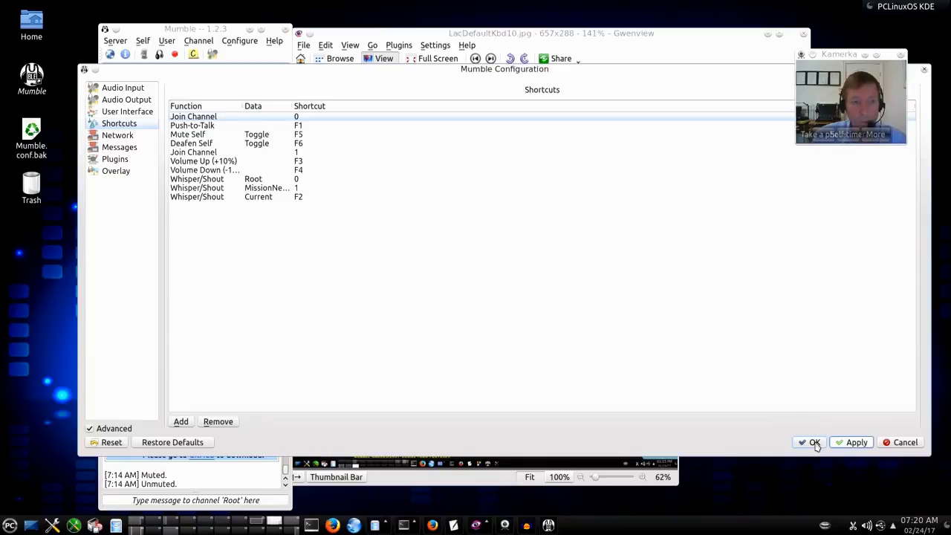
{"action": "left_click", "coordinate": [813, 443]}
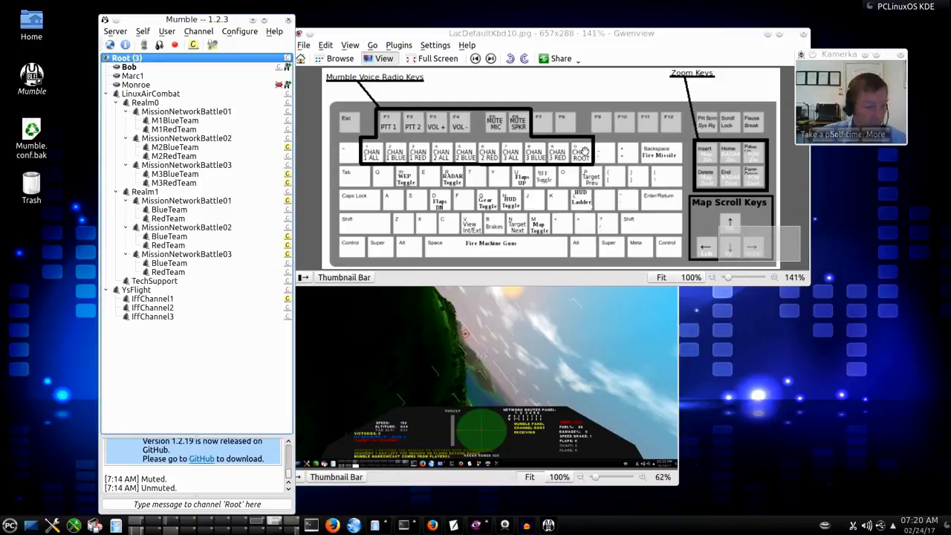
Test the channel shortcuts by joining MissionNetworkBattle01 with 1 and returning to Root with 0, and bring the Patch00.png screenshot forward
{"action": "key", "text": "1"}
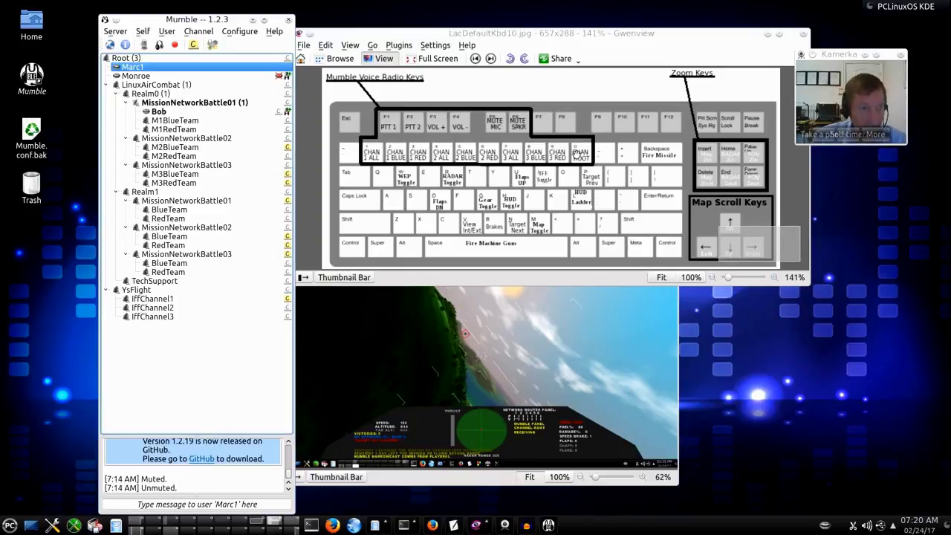
{"action": "key", "text": "0"}
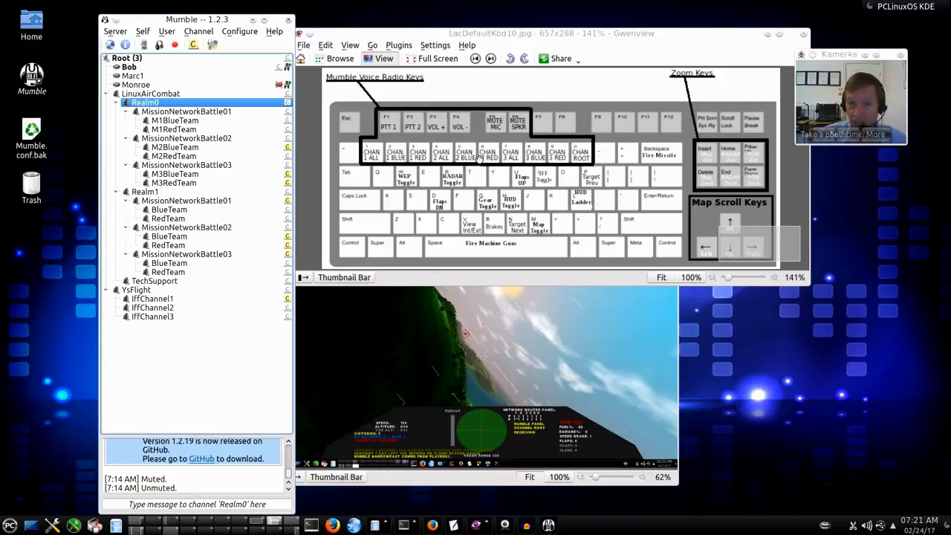
{"action": "left_click", "coordinate": [551, 357]}
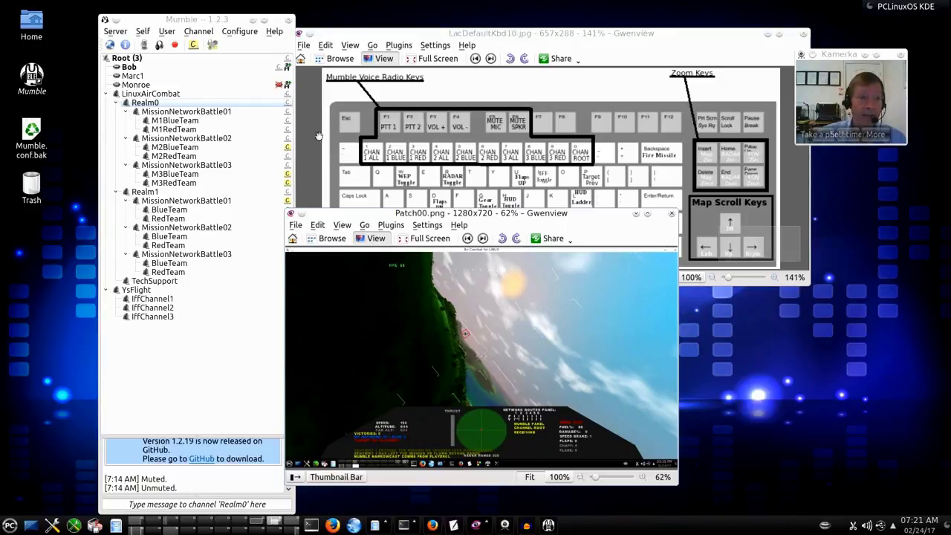
Widen the Data column in Mumble's shortcut settings and check the CHAN 1 BLUE key on the keyboard layout image
{"action": "left_click", "coordinate": [243, 33]}
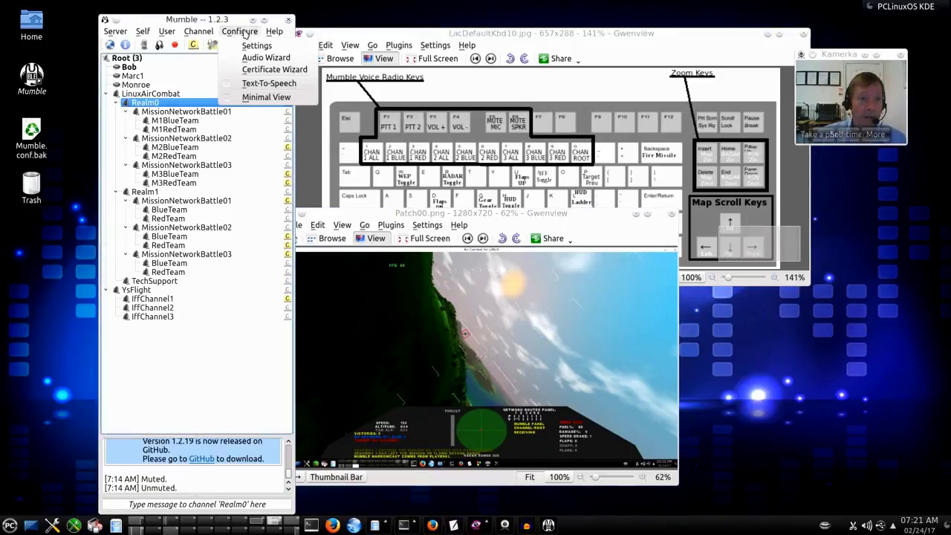
{"action": "left_click", "coordinate": [252, 46]}
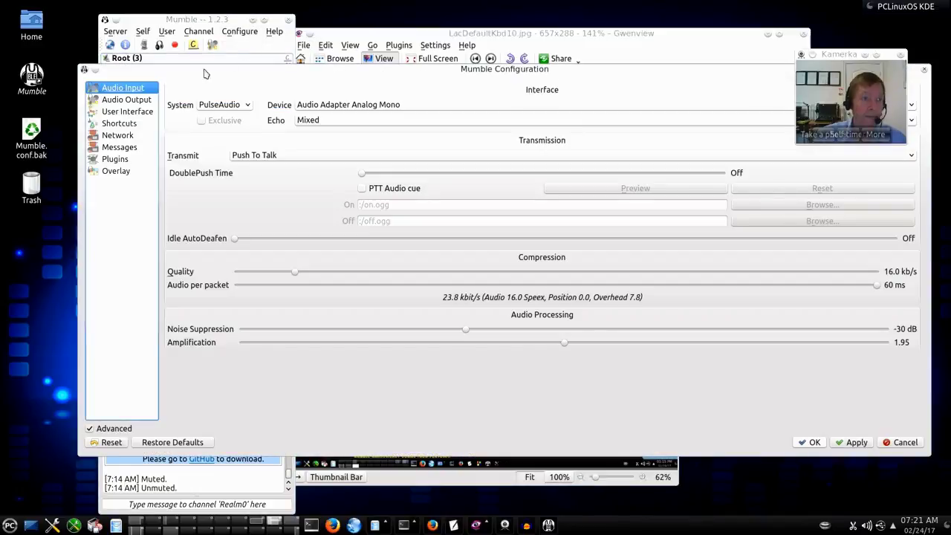
{"action": "left_click", "coordinate": [119, 123]}
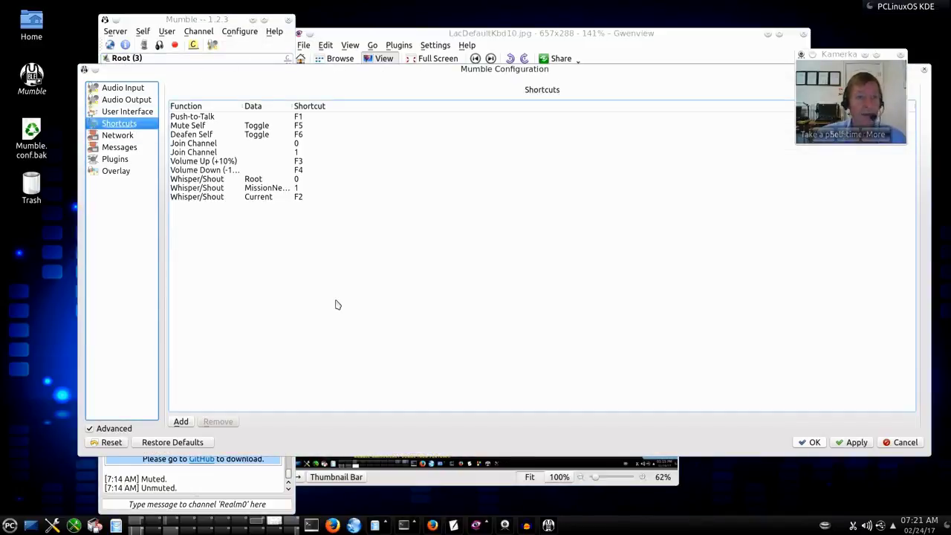
{"action": "left_click_drag", "start_coordinate": [289, 106], "coordinate": [383, 106]}
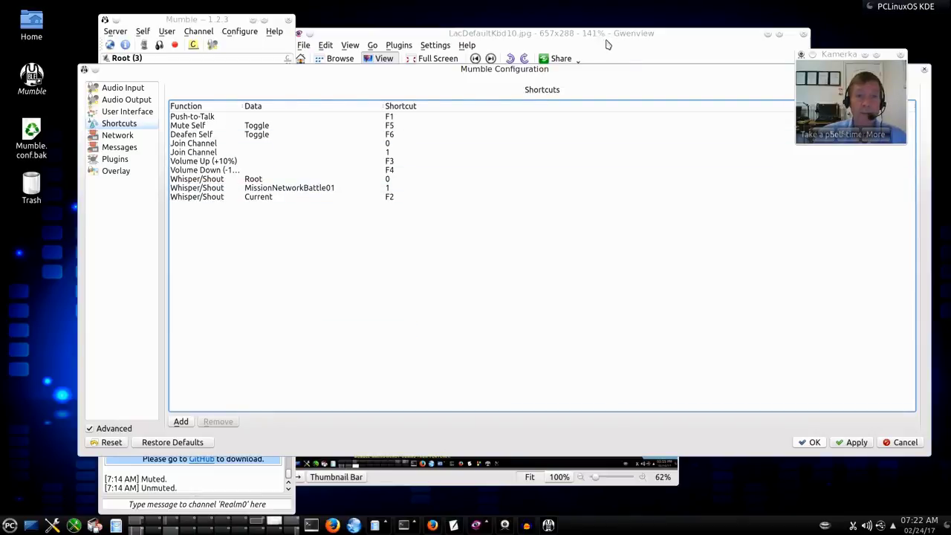
{"action": "left_click", "coordinate": [628, 45]}
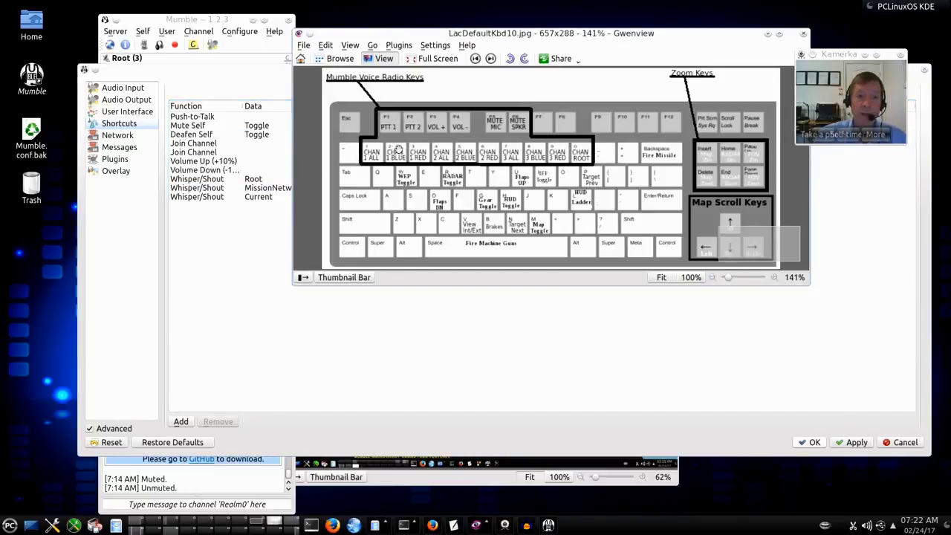
Add a new shortcut in the Mumble configuration and give it the Whisper/Shout function
{"action": "left_click", "coordinate": [264, 305]}
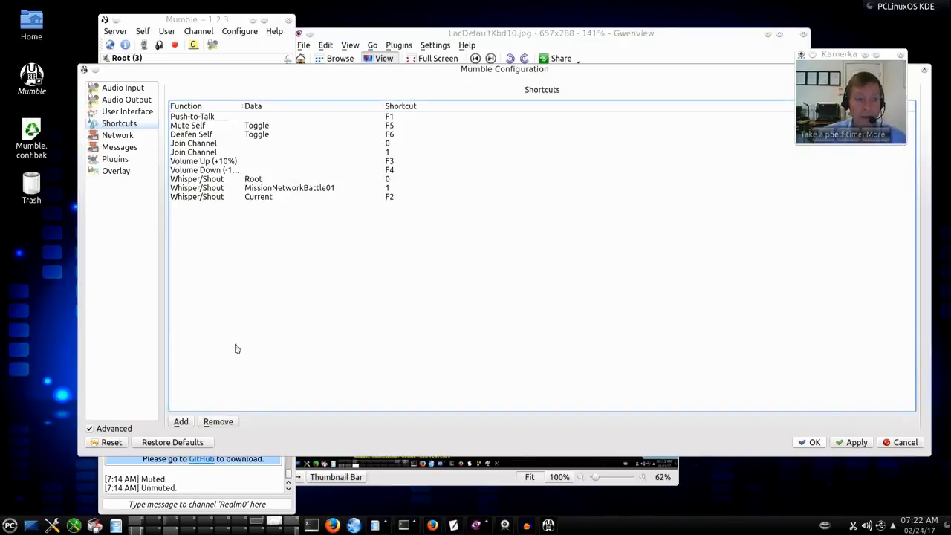
{"action": "left_click", "coordinate": [180, 422]}
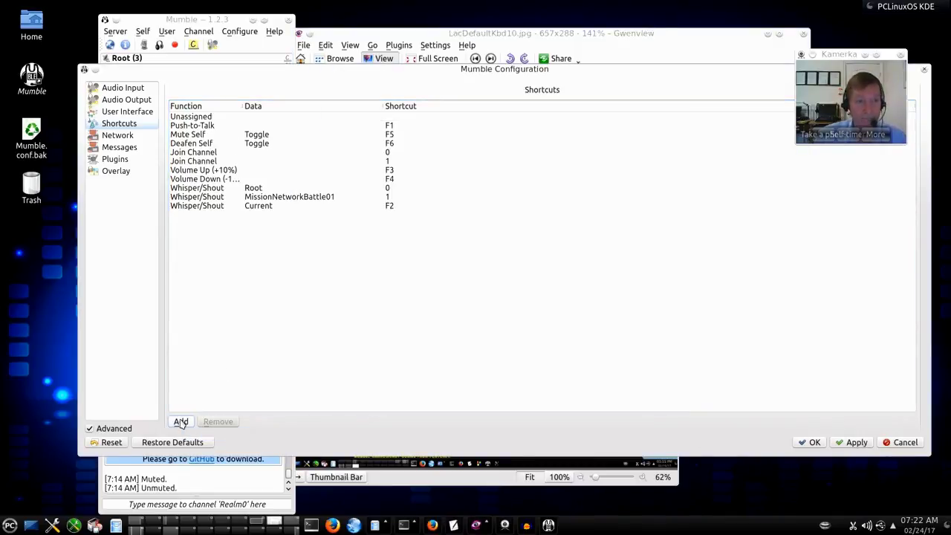
{"action": "double_click", "coordinate": [214, 119]}
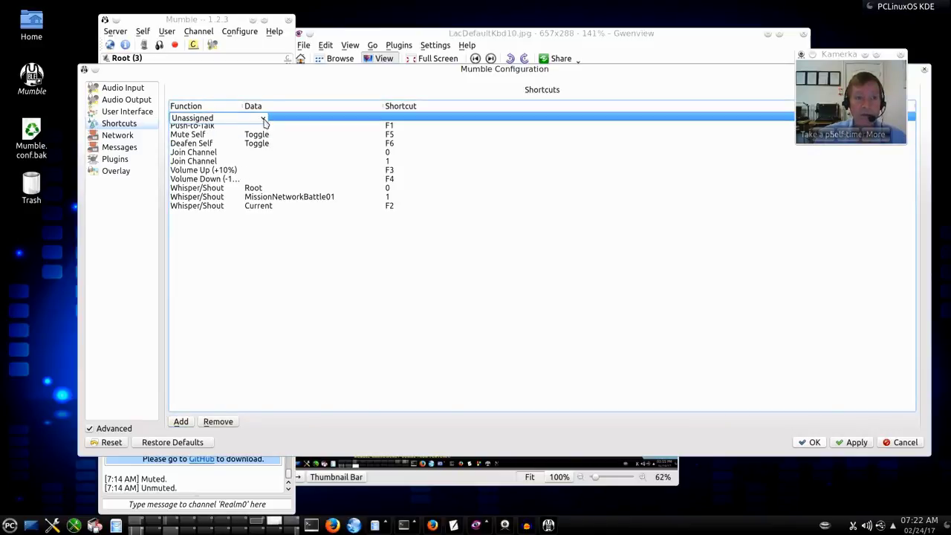
{"action": "left_click", "coordinate": [264, 120]}
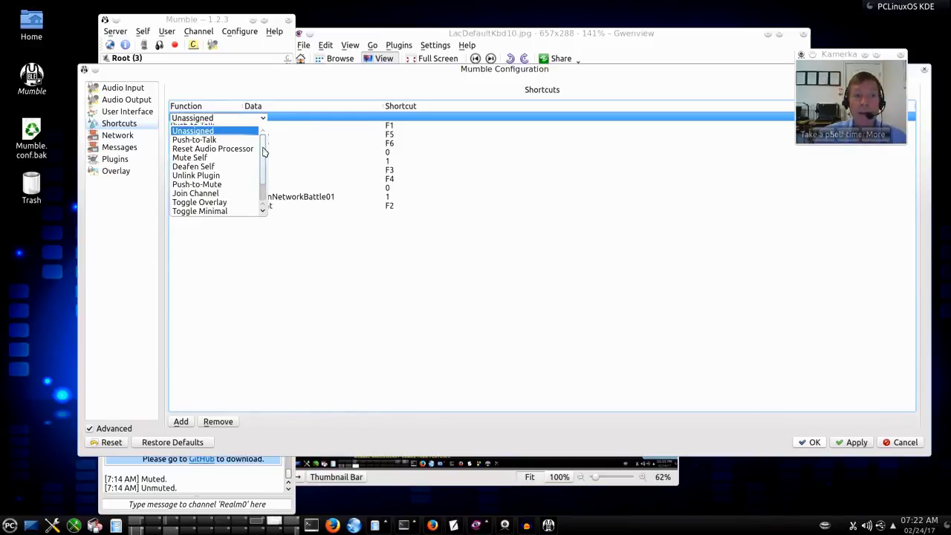
{"action": "scroll", "coordinate": [263, 152], "scroll_direction": "down", "scroll_amount": 1}
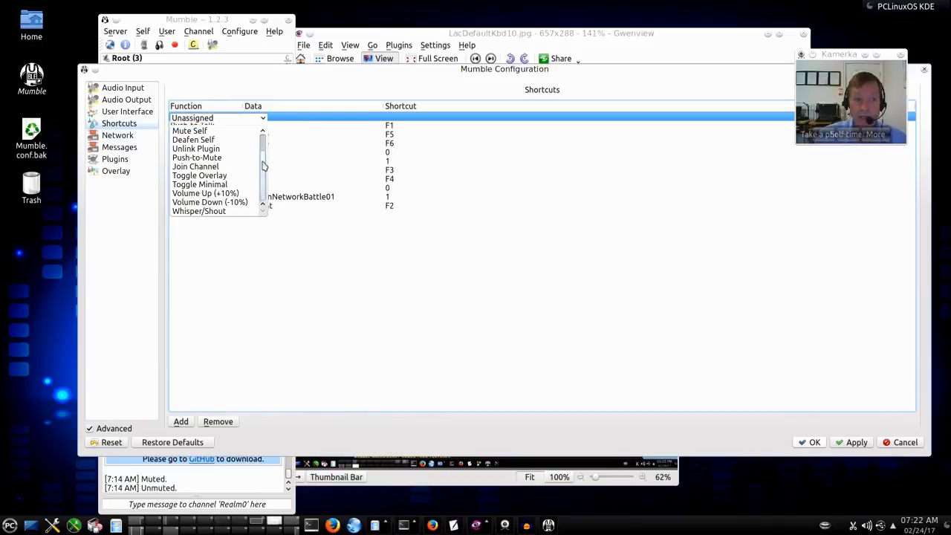
{"action": "left_click", "coordinate": [218, 212]}
{"action": "left_click", "coordinate": [225, 283]}
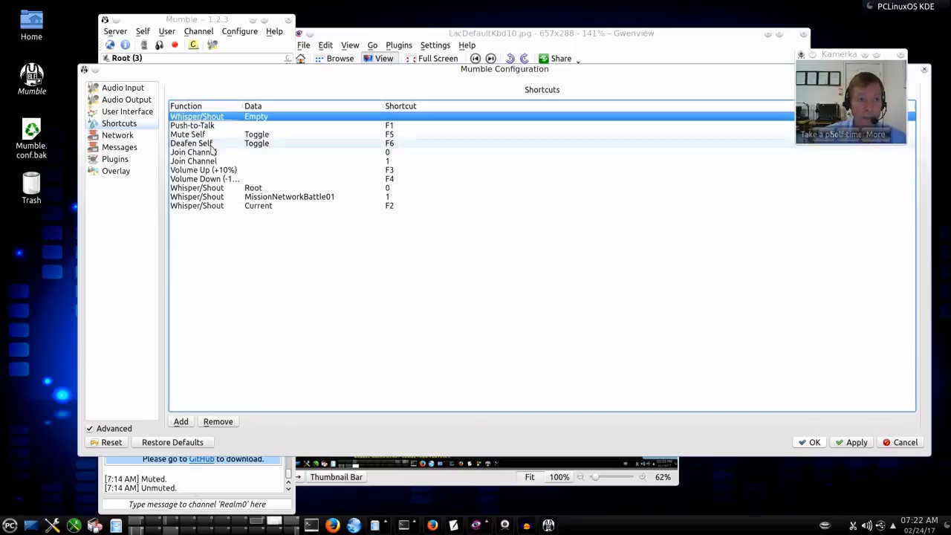
Set the new Whisper/Shout target to shout to the M1BlueTeam channel under LinuxAirCombat, Realm0, MissionNetworkBattle01
{"action": "left_click", "coordinate": [287, 117]}
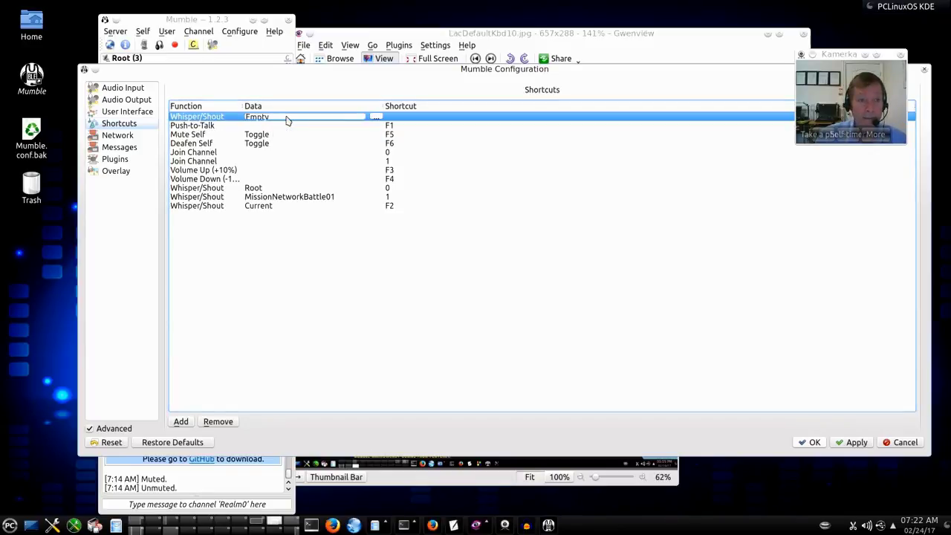
{"action": "left_click", "coordinate": [376, 117]}
{"action": "left_click_drag", "start_coordinate": [405, 181], "coordinate": [328, 141]}
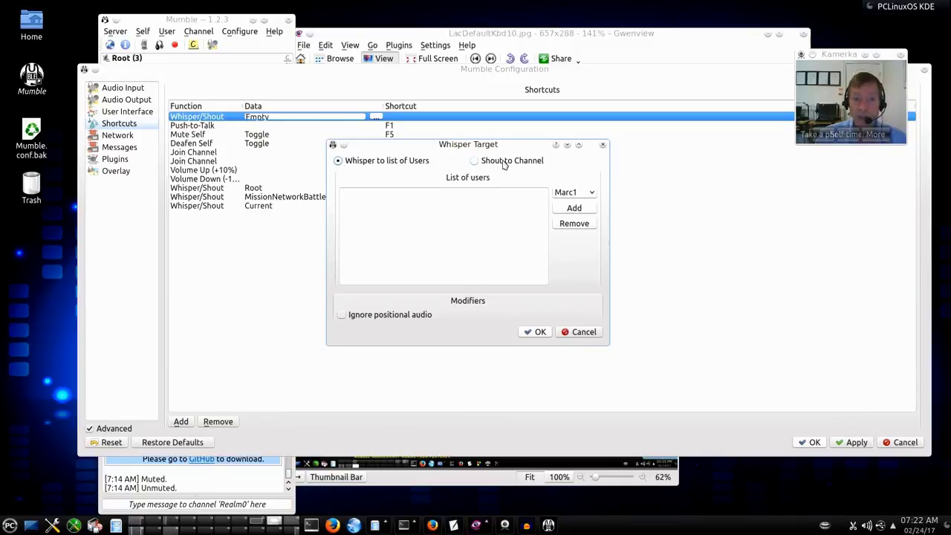
{"action": "left_click", "coordinate": [474, 162]}
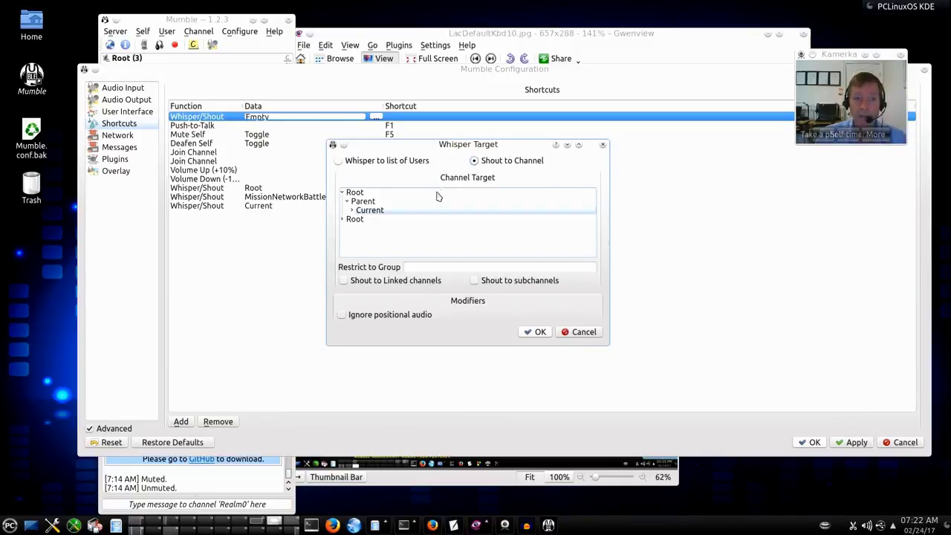
{"action": "left_click_drag", "start_coordinate": [607, 345], "coordinate": [654, 388]}
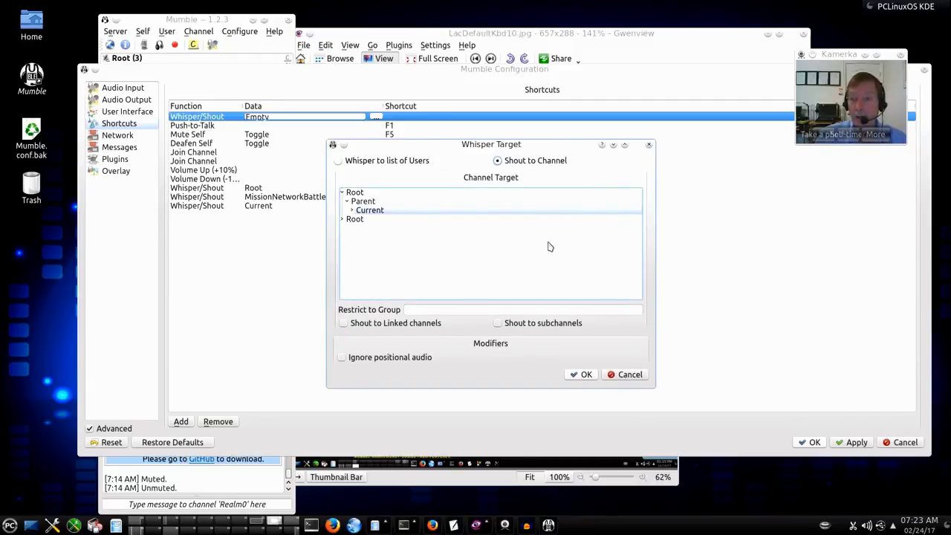
{"action": "left_click", "coordinate": [342, 221]}
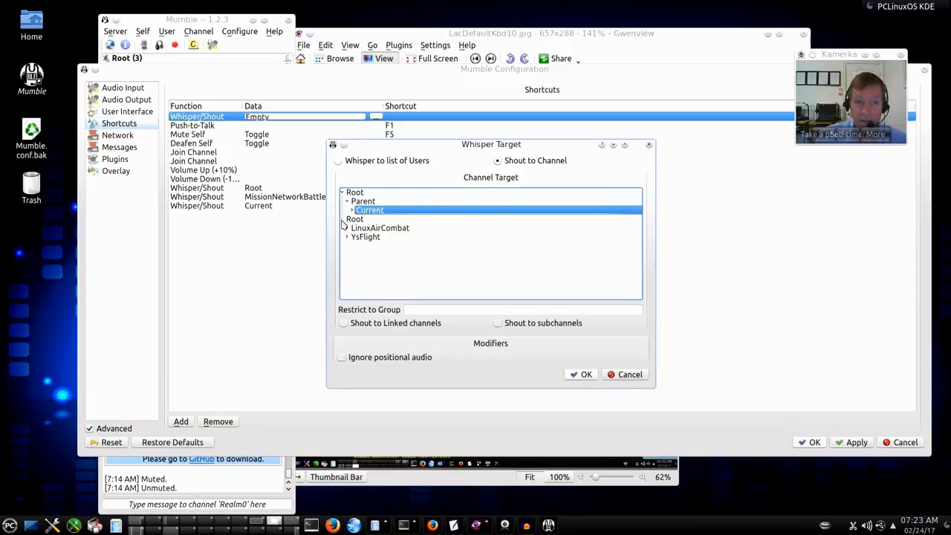
{"action": "left_click", "coordinate": [346, 228]}
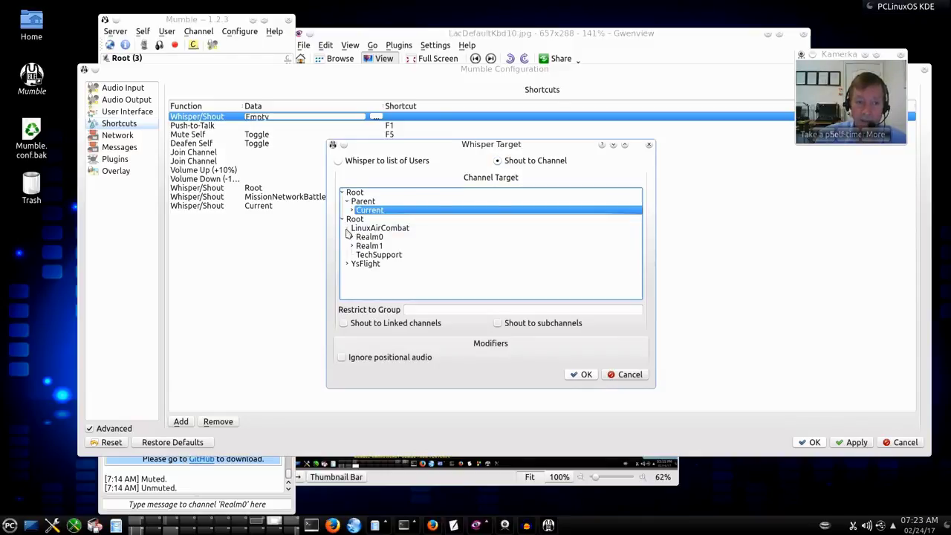
{"action": "left_click", "coordinate": [352, 238]}
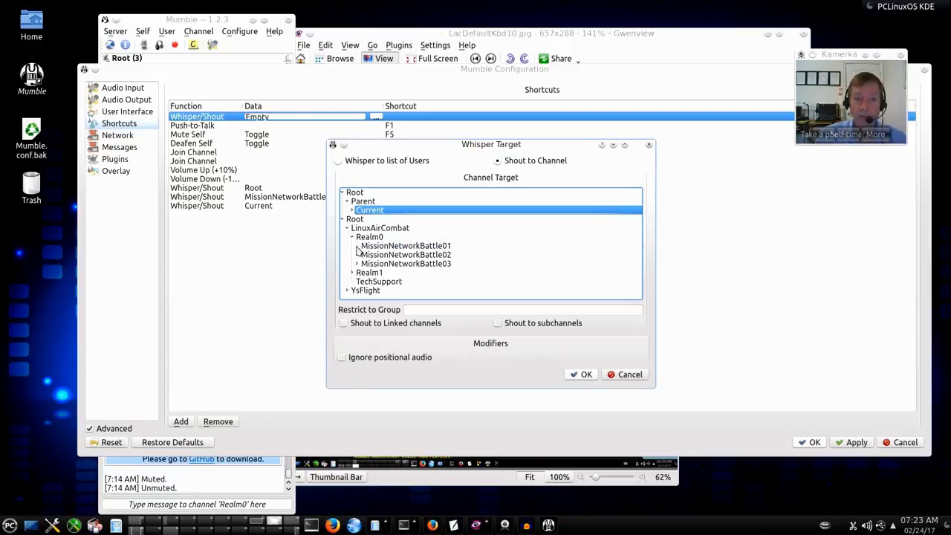
{"action": "left_click", "coordinate": [356, 246]}
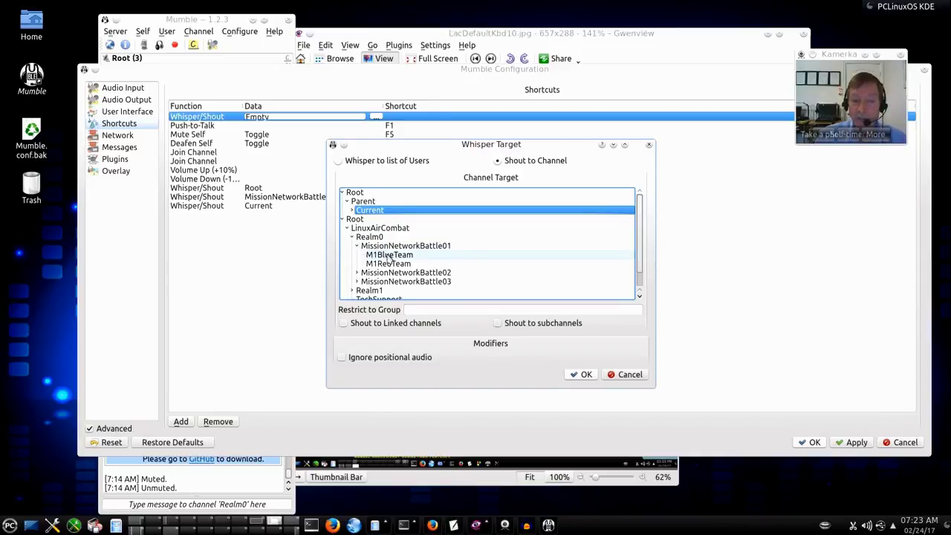
{"action": "left_click", "coordinate": [389, 255]}
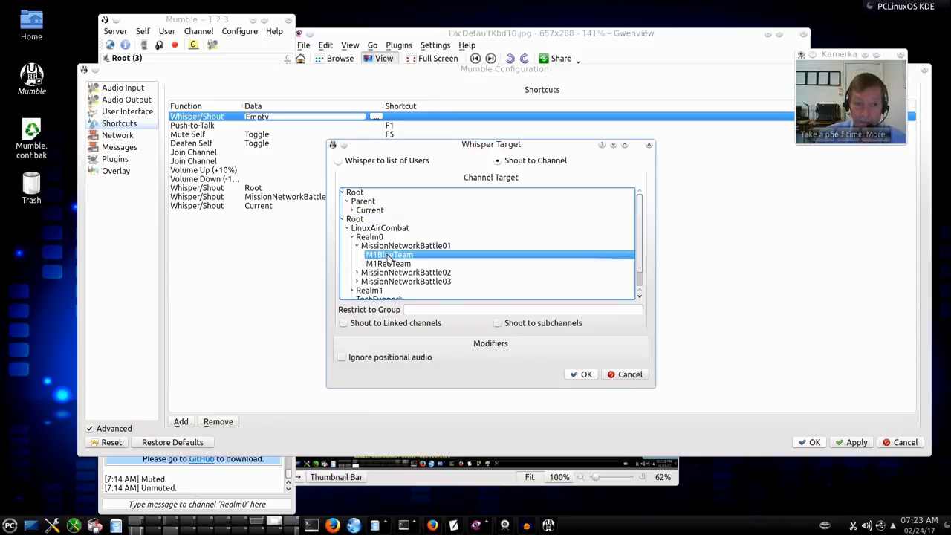
{"action": "left_click", "coordinate": [580, 374]}
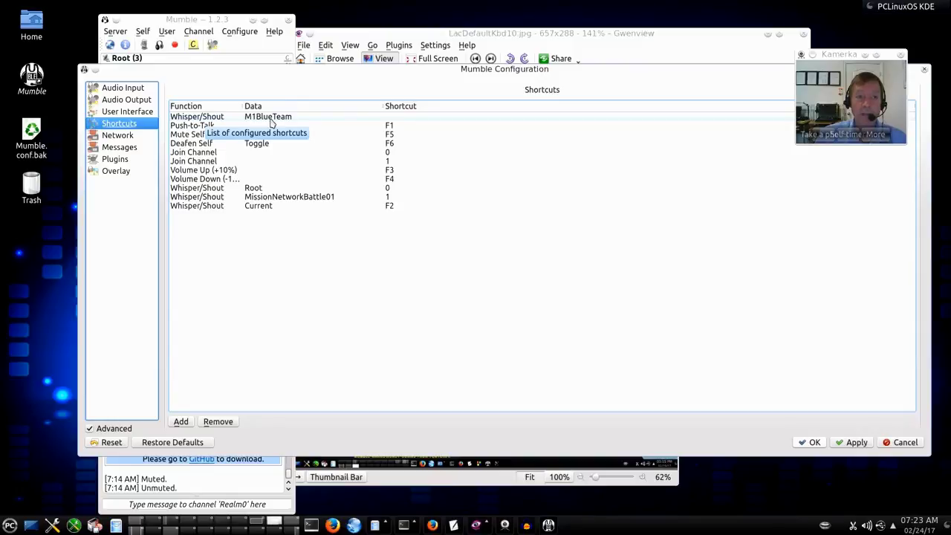
Assign the 2 key to the M1BlueTeam Whisper/Shout shortcut and apply the change
{"action": "double_click", "coordinate": [395, 118]}
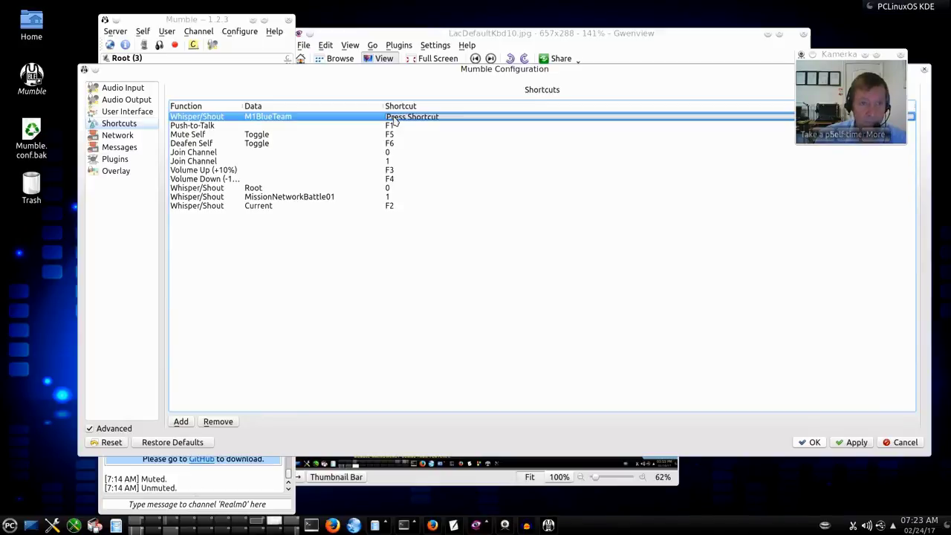
{"action": "key", "text": "2"}
{"action": "left_click", "coordinate": [477, 185]}
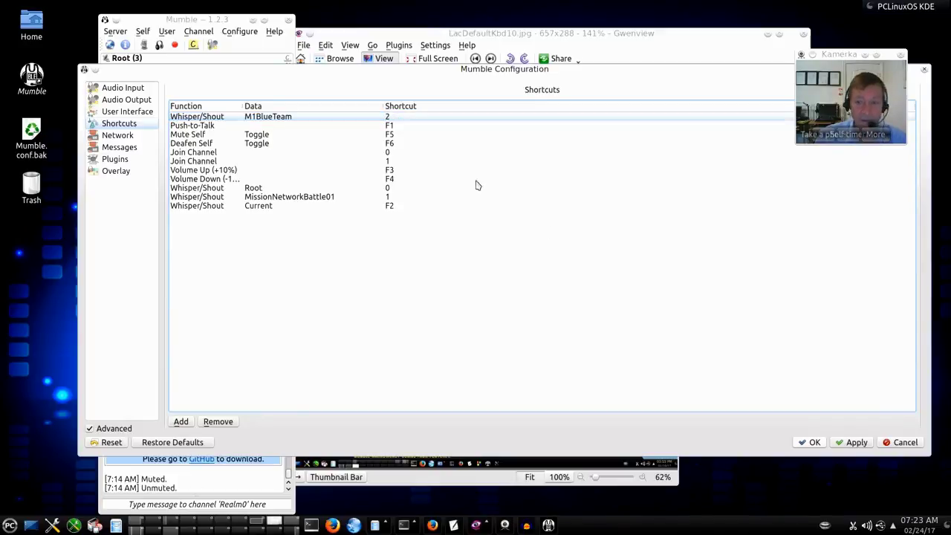
{"action": "left_click", "coordinate": [858, 444]}
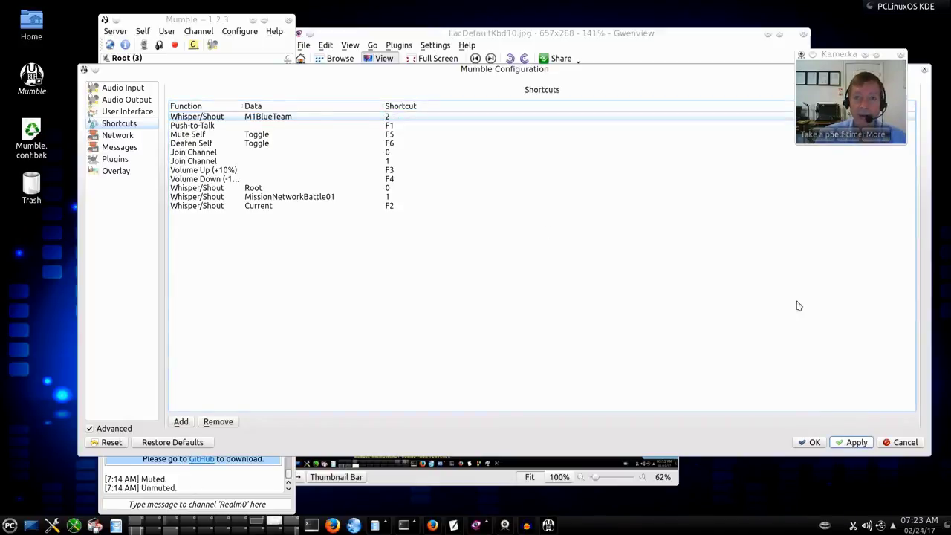
Check the channel keys on the keyboard layout image, and add another shortcut with the Join Channel function
{"action": "left_click", "coordinate": [588, 33]}
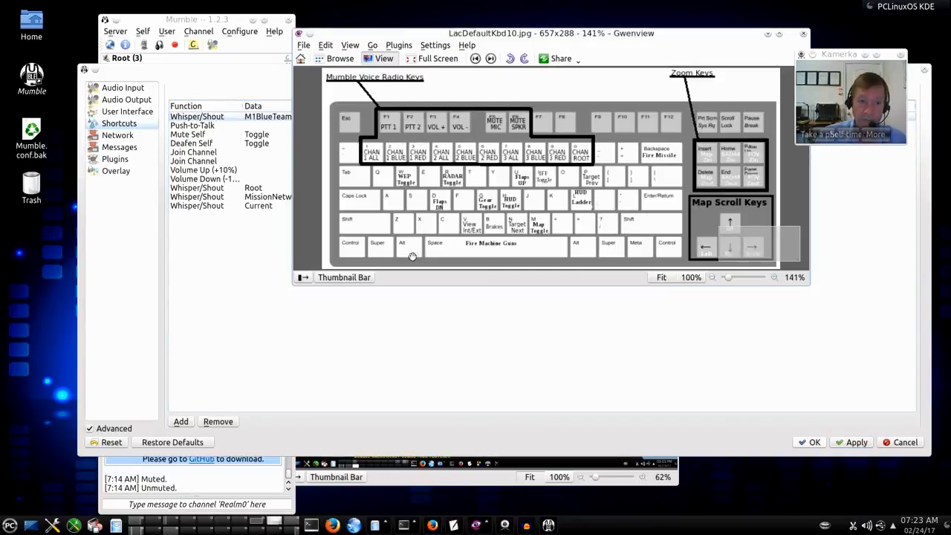
{"action": "left_click", "coordinate": [427, 348]}
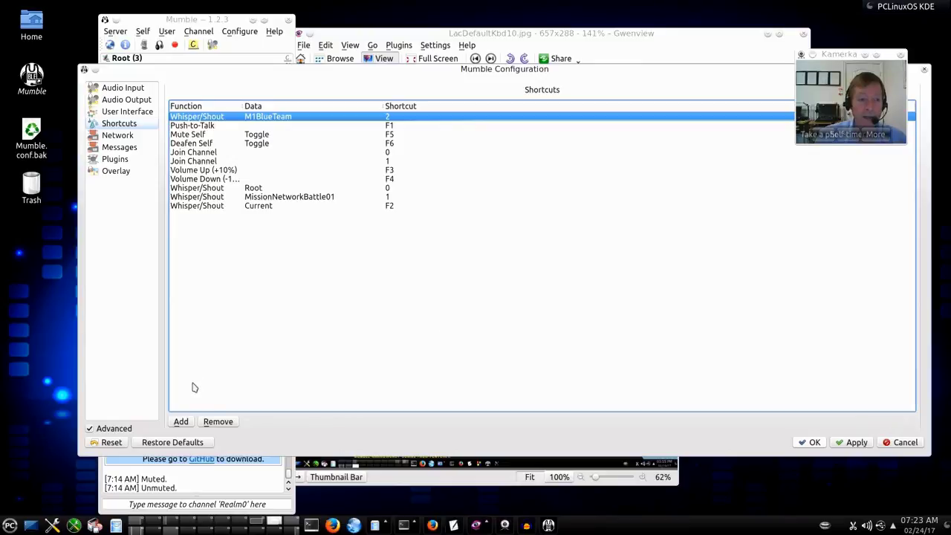
{"action": "left_click", "coordinate": [181, 421]}
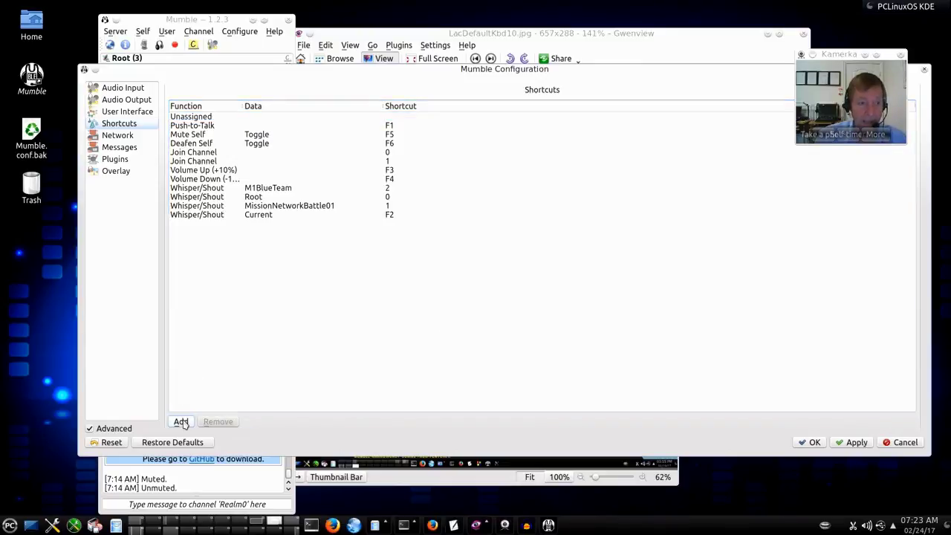
{"action": "double_click", "coordinate": [212, 122]}
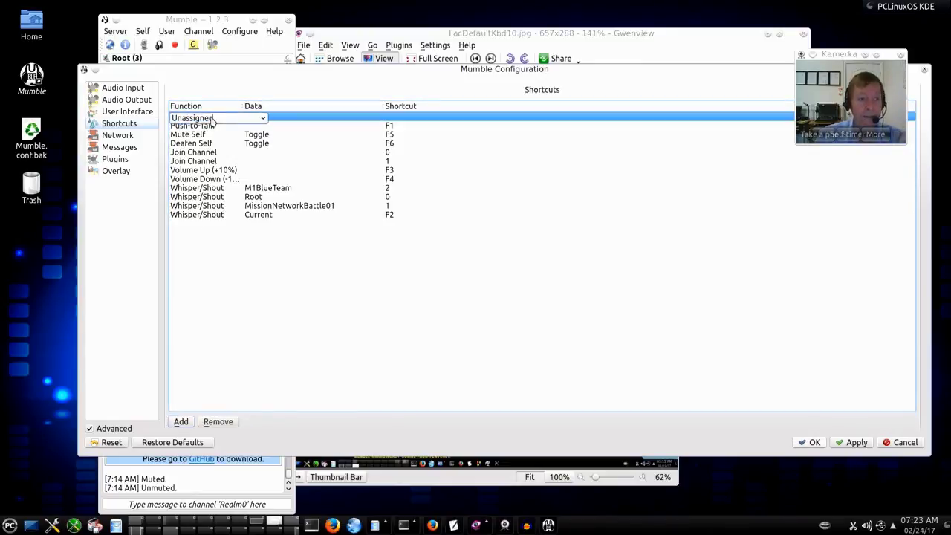
{"action": "left_click", "coordinate": [264, 121]}
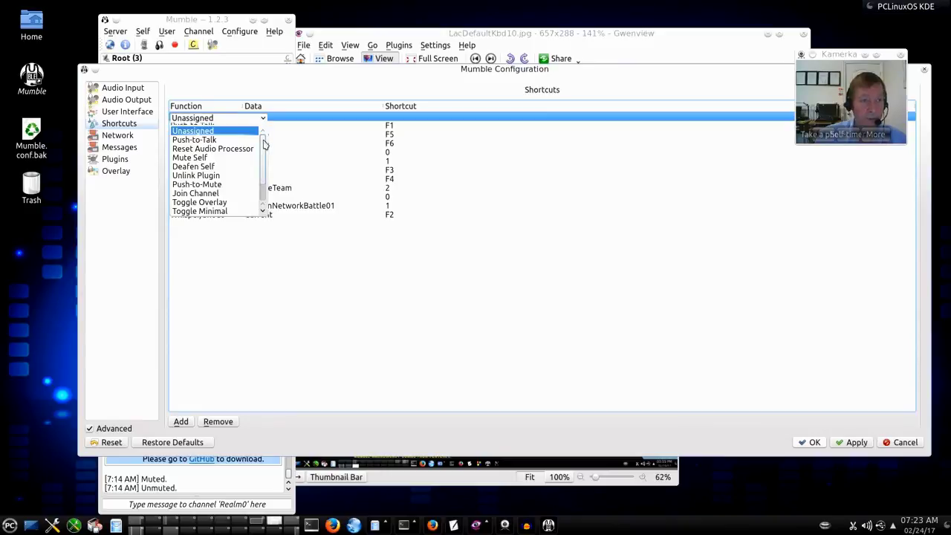
{"action": "left_click", "coordinate": [213, 195]}
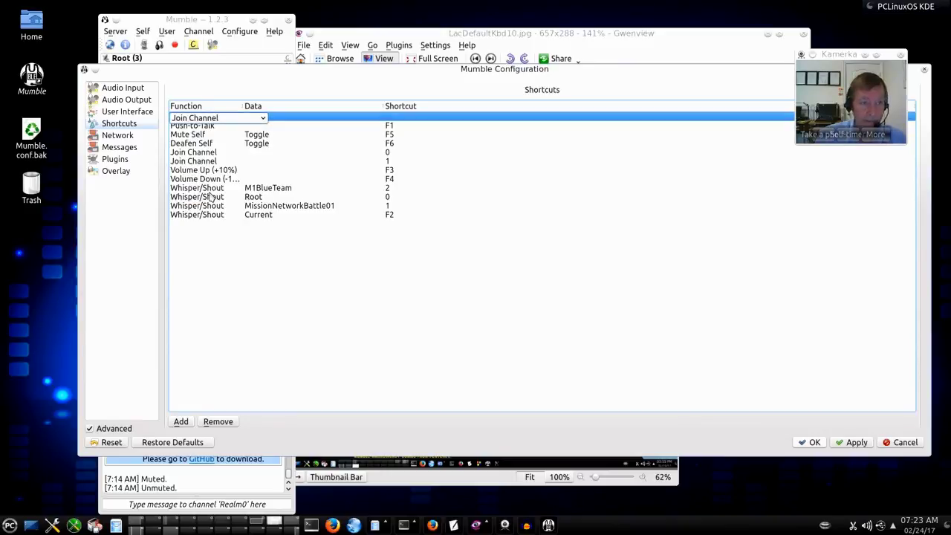
{"action": "left_click", "coordinate": [364, 119]}
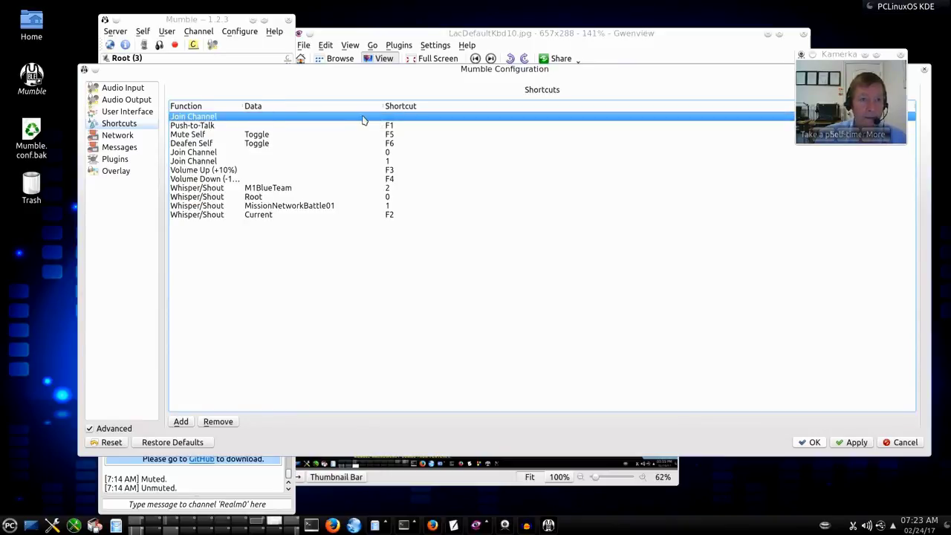
Assign the 2 key to the new Join Channel shortcut, apply the change, and bring the Patch00.png screenshot forward
{"action": "left_click", "coordinate": [393, 118]}
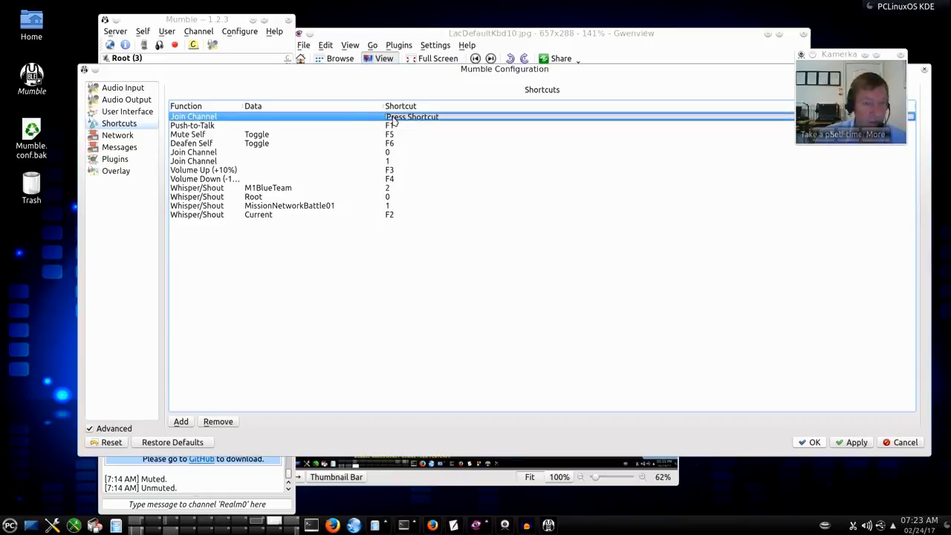
{"action": "key", "text": "2"}
{"action": "left_click", "coordinate": [665, 288]}
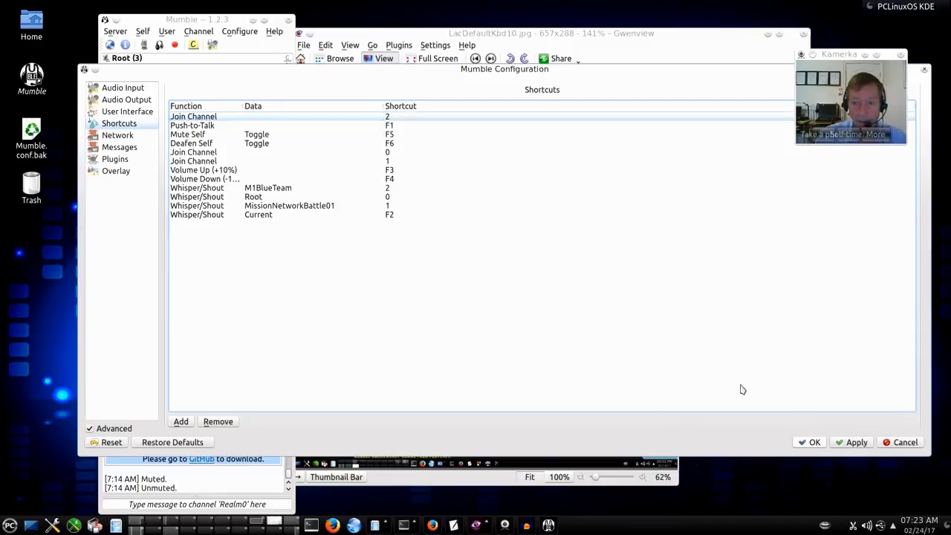
{"action": "left_click", "coordinate": [841, 443]}
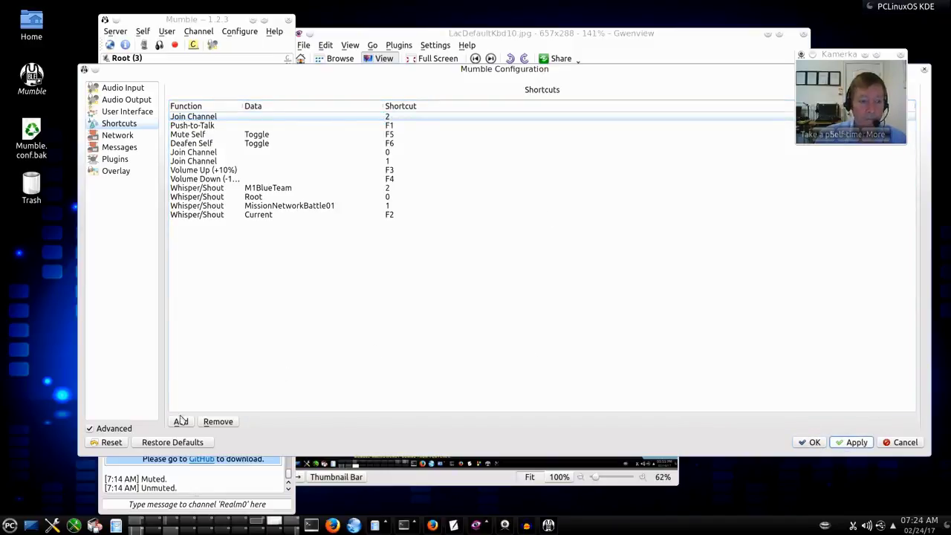
{"action": "left_click", "coordinate": [438, 478]}
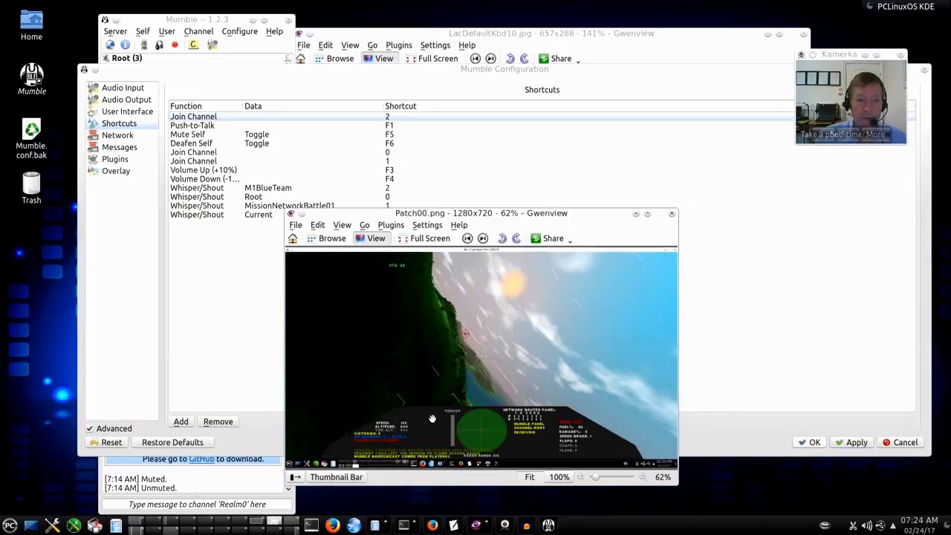
Check the channel keys on the keyboard layout image, and add another shortcut with the Whisper/Shout function
{"action": "left_click", "coordinate": [538, 39]}
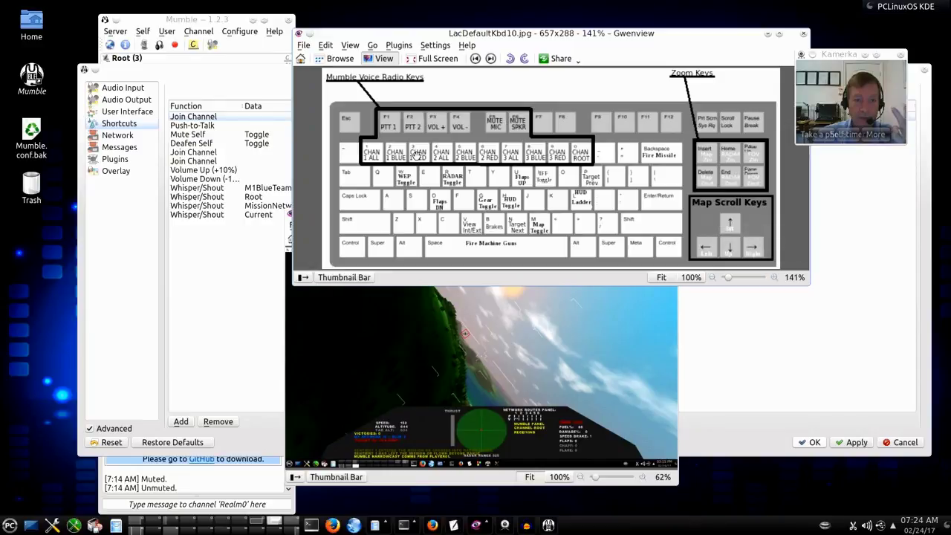
{"action": "left_click", "coordinate": [201, 290]}
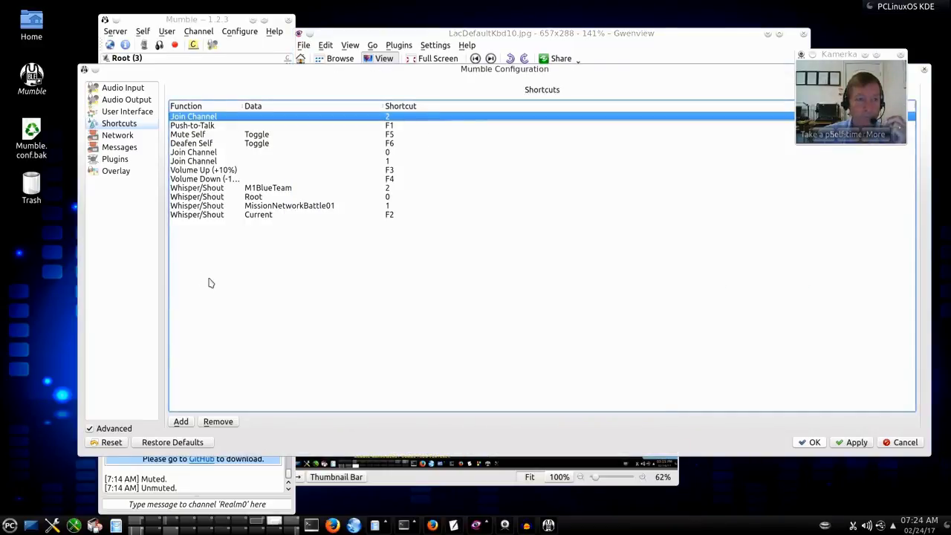
{"action": "left_click", "coordinate": [181, 421]}
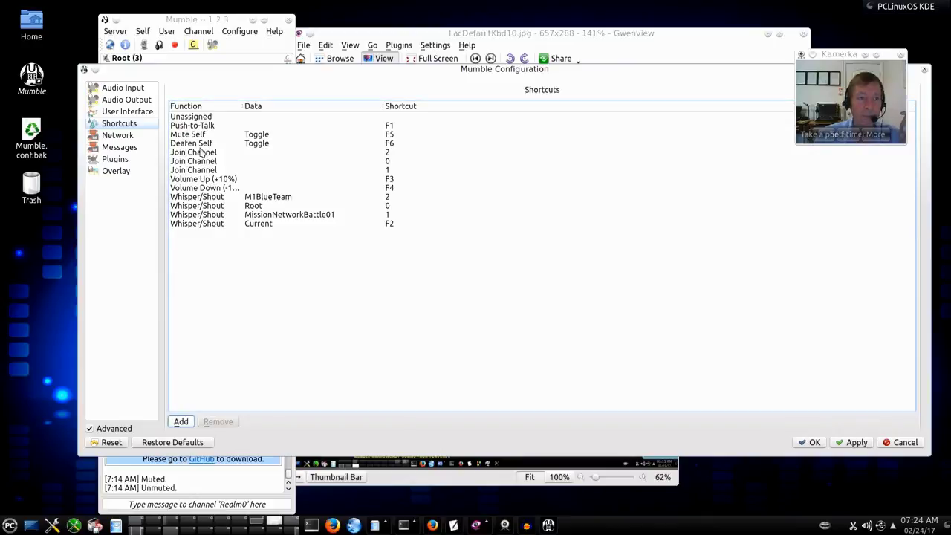
{"action": "left_click", "coordinate": [210, 119]}
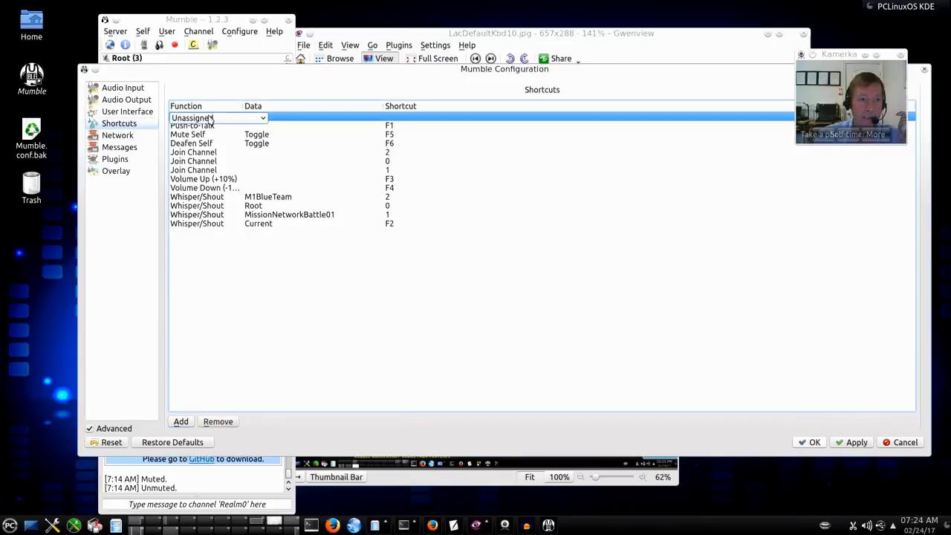
{"action": "left_click", "coordinate": [265, 120]}
{"action": "scroll", "coordinate": [266, 179], "scroll_direction": "down", "scroll_amount": 2}
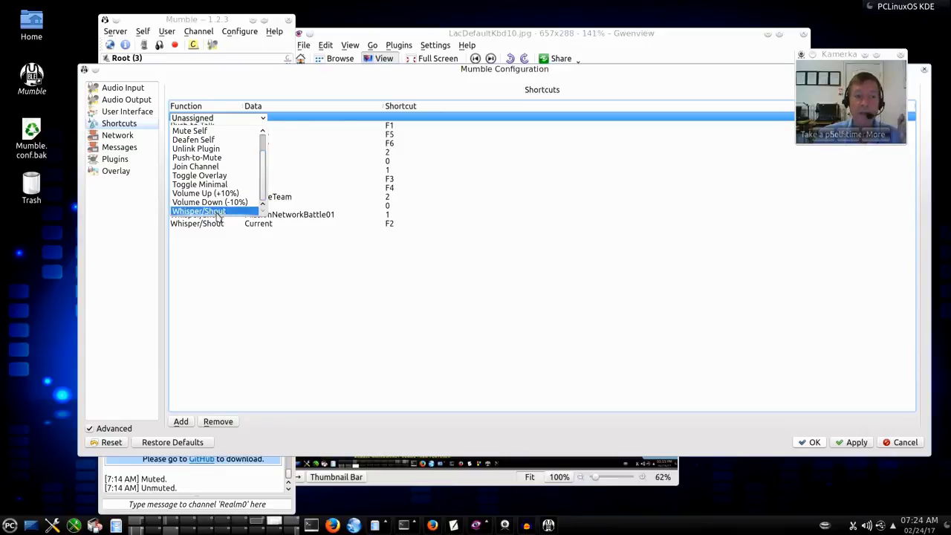
{"action": "left_click", "coordinate": [218, 211]}
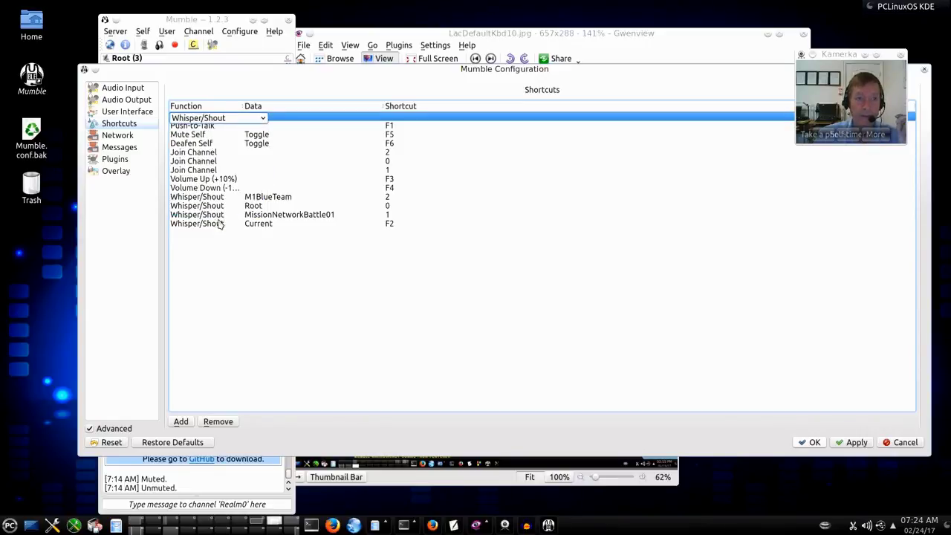
{"action": "left_click", "coordinate": [262, 117]}
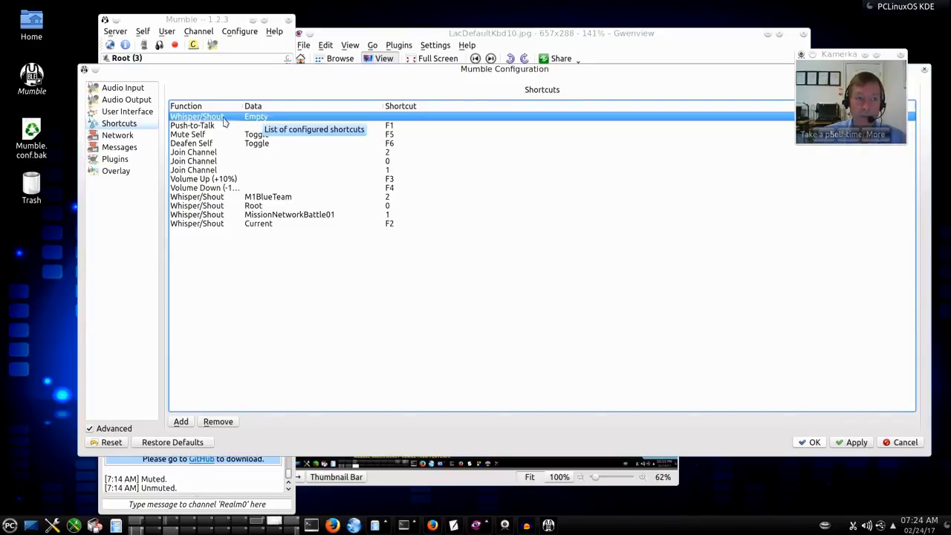
Set the new Whisper/Shout target to shout to the M1RedTeam channel under LinuxAirCombat, Realm0, MissionNetworkBattle01
{"action": "left_click", "coordinate": [266, 119]}
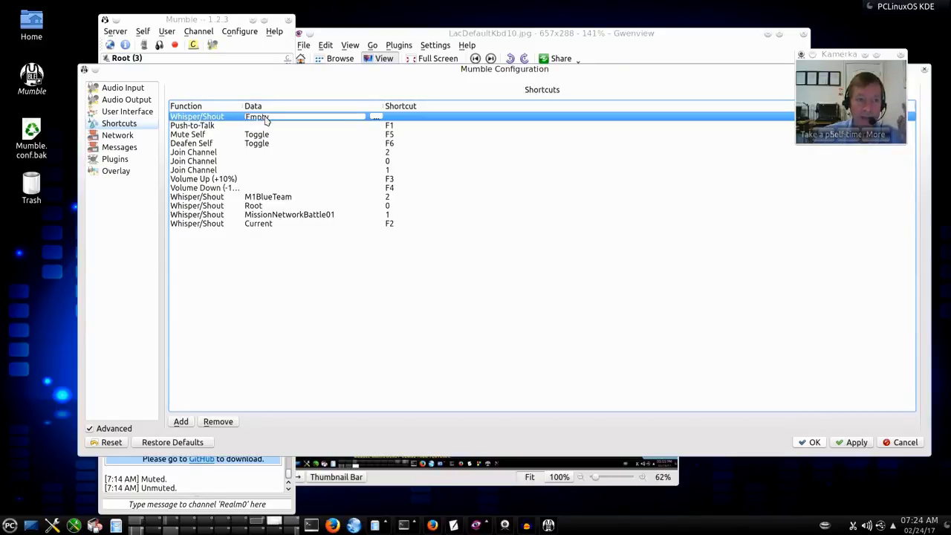
{"action": "left_click", "coordinate": [376, 118]}
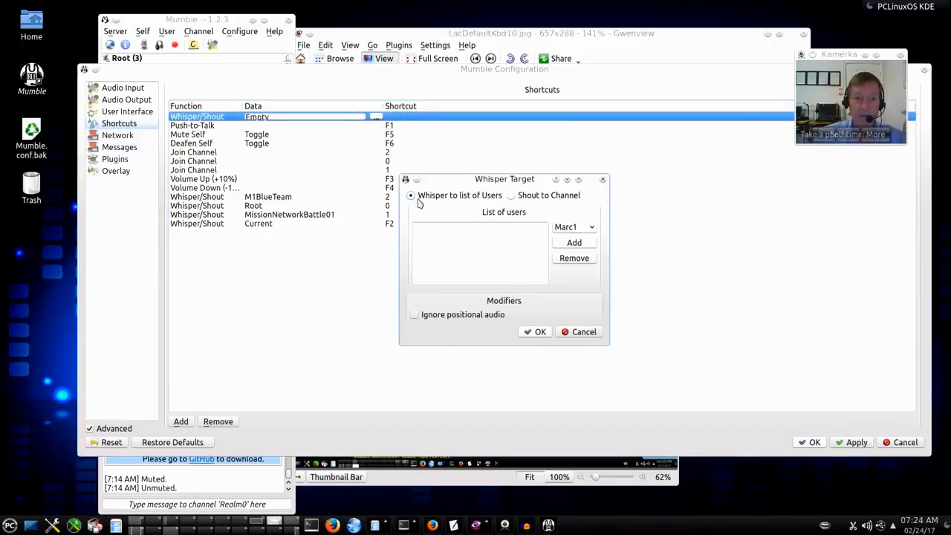
{"action": "left_click", "coordinate": [512, 196]}
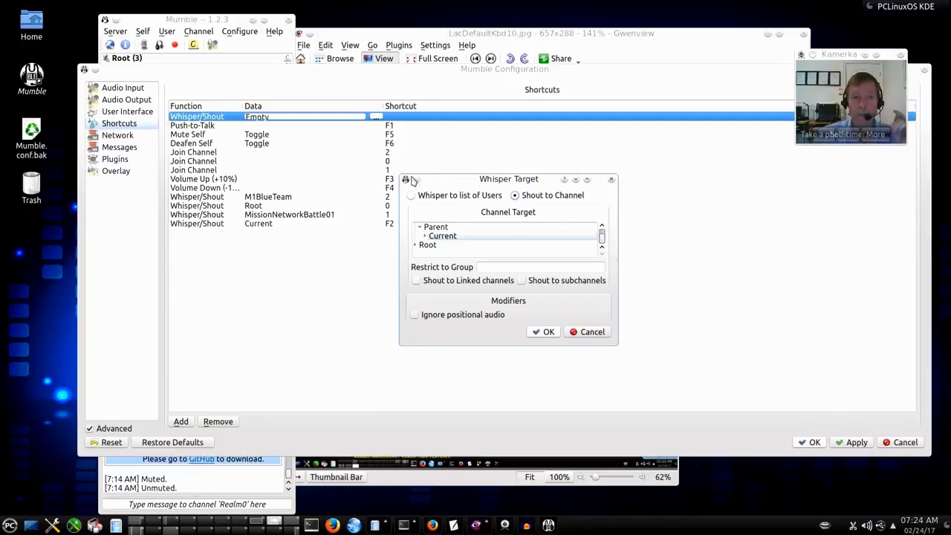
{"action": "left_click_drag", "start_coordinate": [399, 174], "coordinate": [302, 135]}
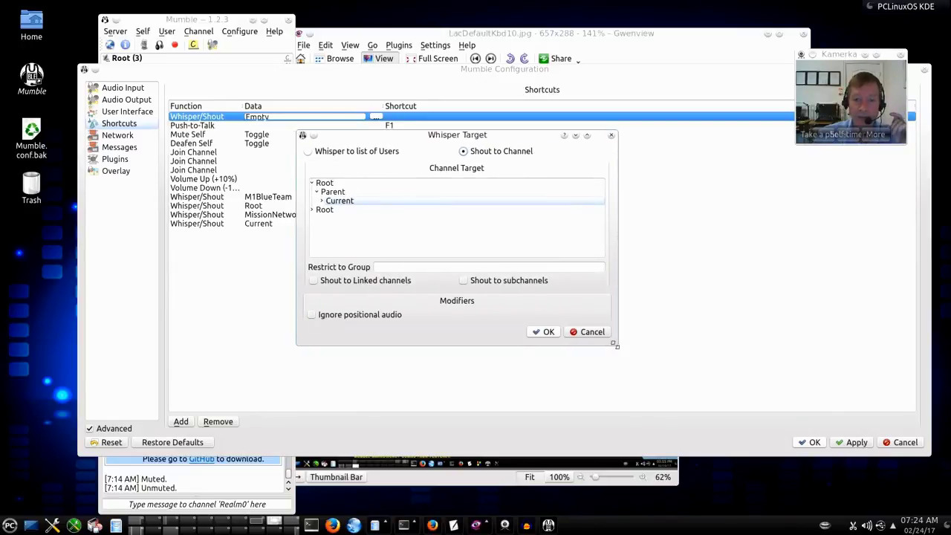
{"action": "left_click_drag", "start_coordinate": [615, 344], "coordinate": [666, 385]}
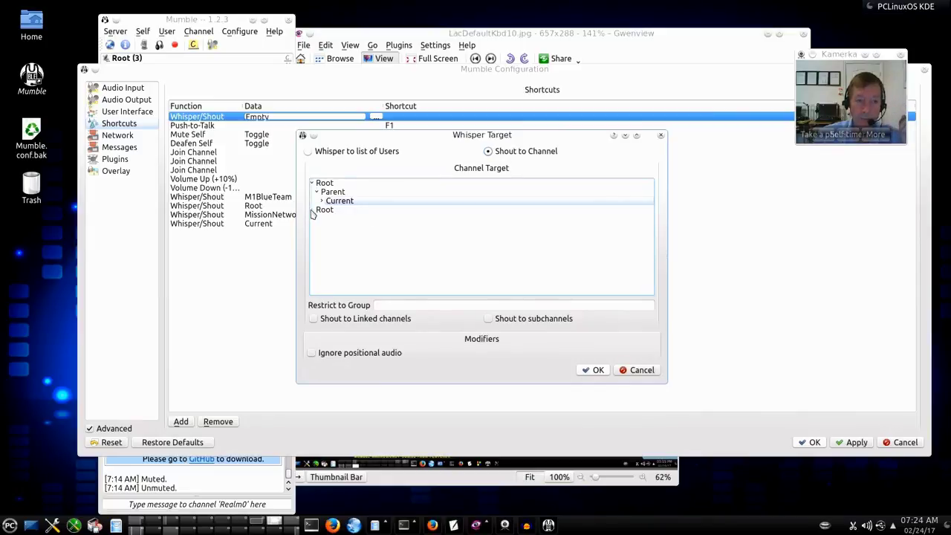
{"action": "left_click", "coordinate": [312, 210]}
{"action": "left_click", "coordinate": [318, 219]}
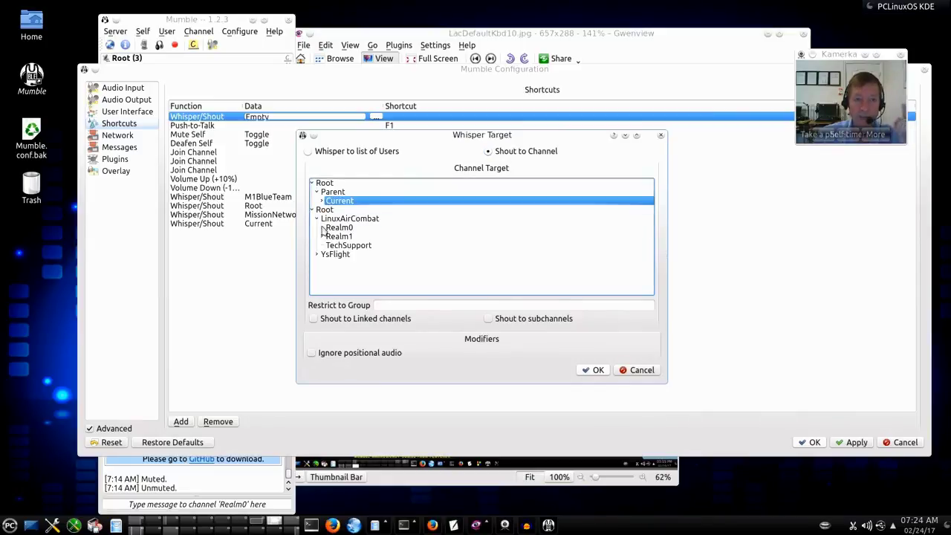
{"action": "left_click", "coordinate": [322, 228]}
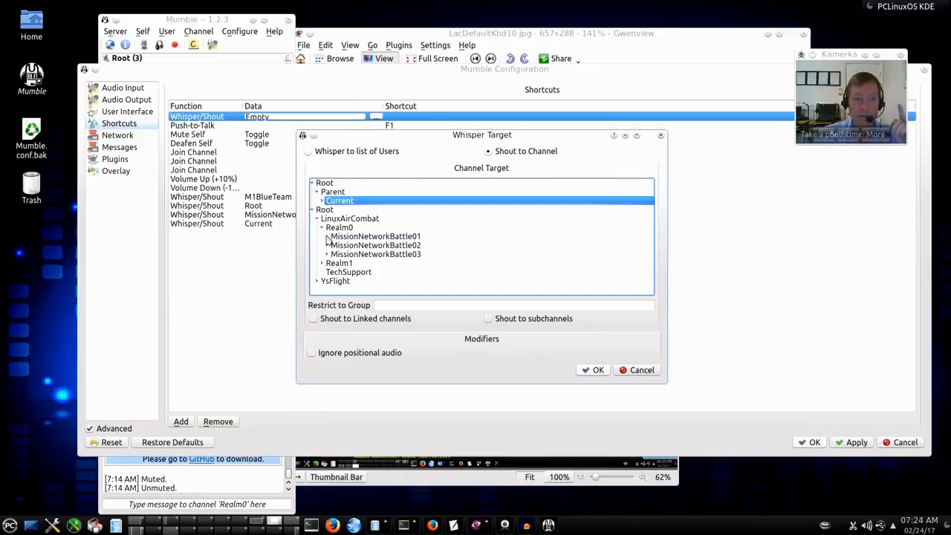
{"action": "left_click", "coordinate": [327, 237]}
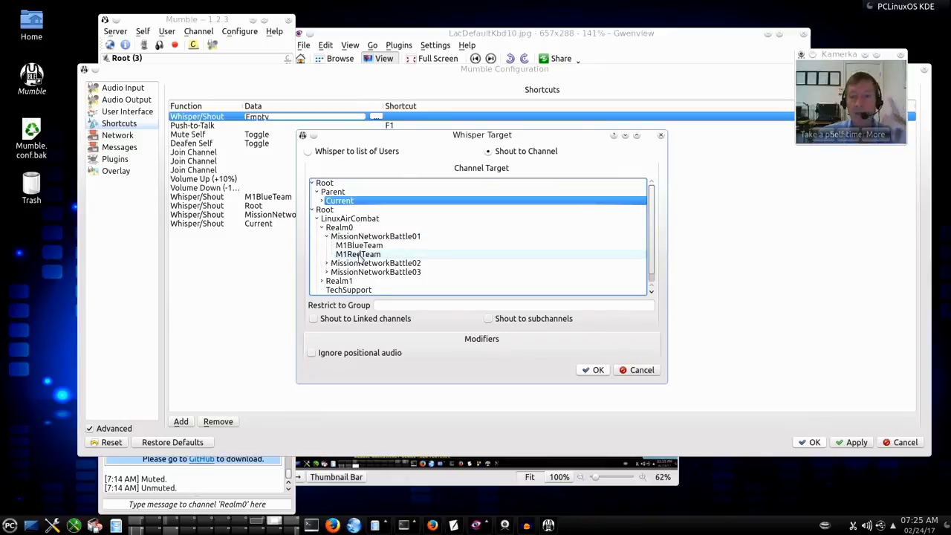
{"action": "left_click", "coordinate": [360, 255]}
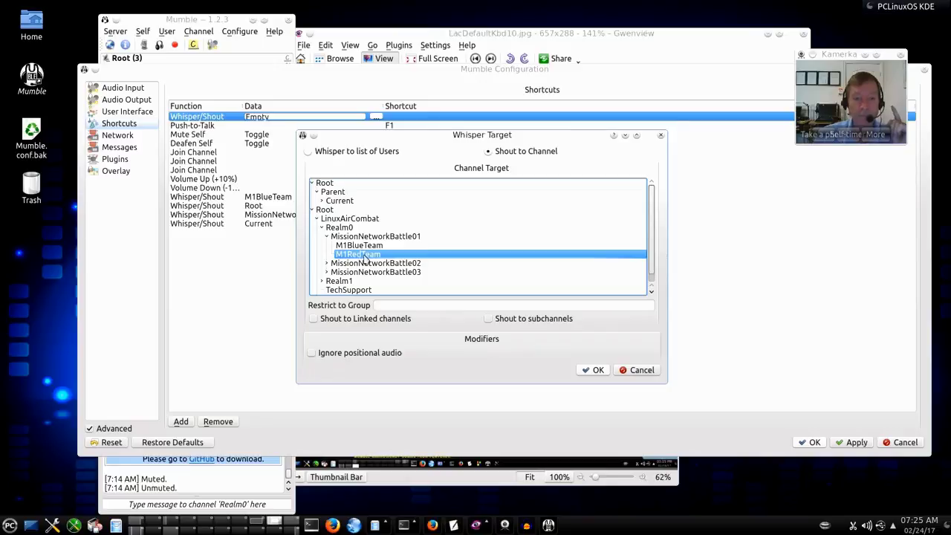
{"action": "left_click", "coordinate": [594, 370]}
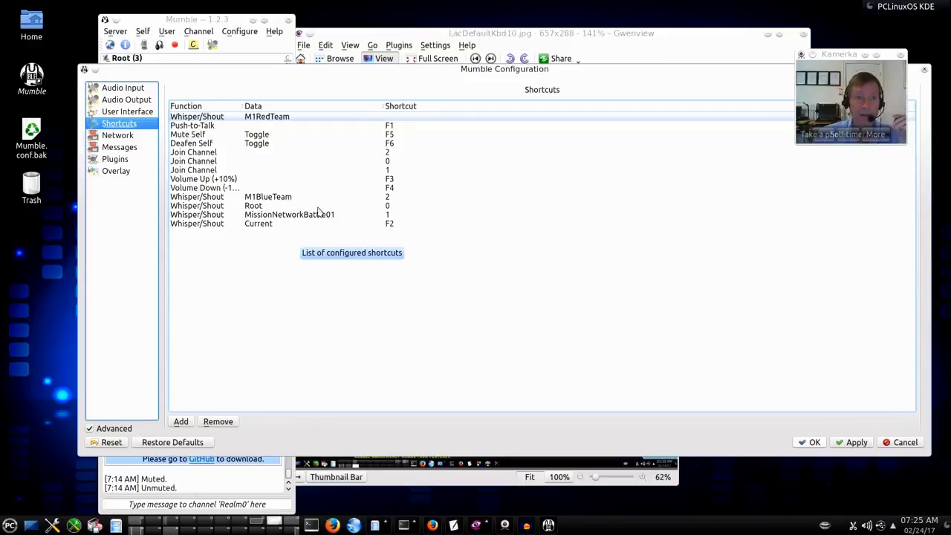
Assign the 3 key to the M1RedTeam Whisper/Shout shortcut and apply the change
{"action": "double_click", "coordinate": [397, 119]}
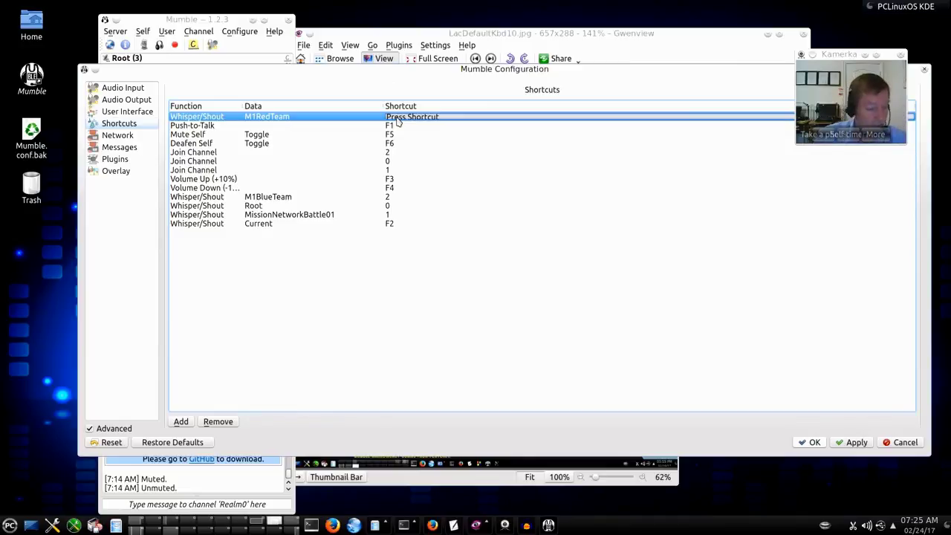
{"action": "key", "text": "3"}
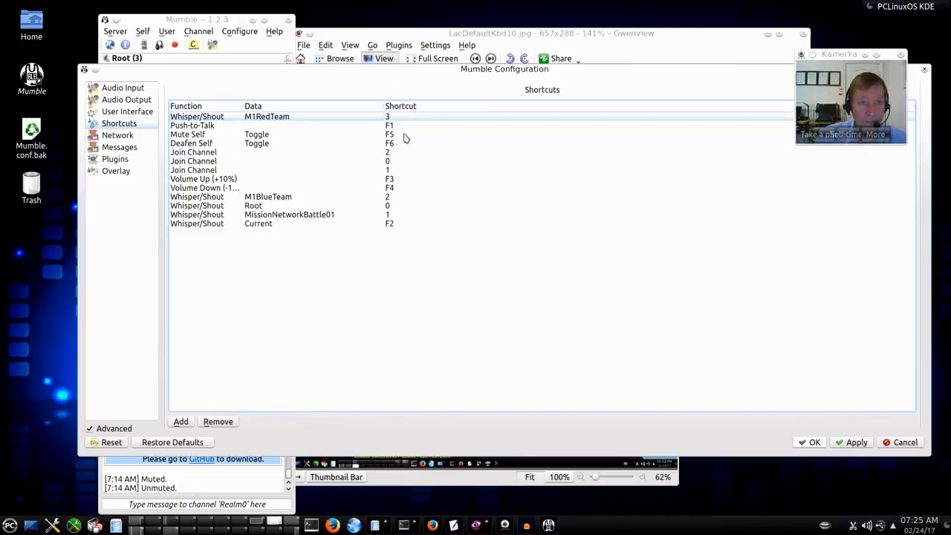
{"action": "left_click", "coordinate": [852, 441]}
{"action": "left_click", "coordinate": [535, 397]}
Consult the keyboard layout image again, and add a further shortcut with the Join Channel function
{"action": "left_click", "coordinate": [593, 46]}
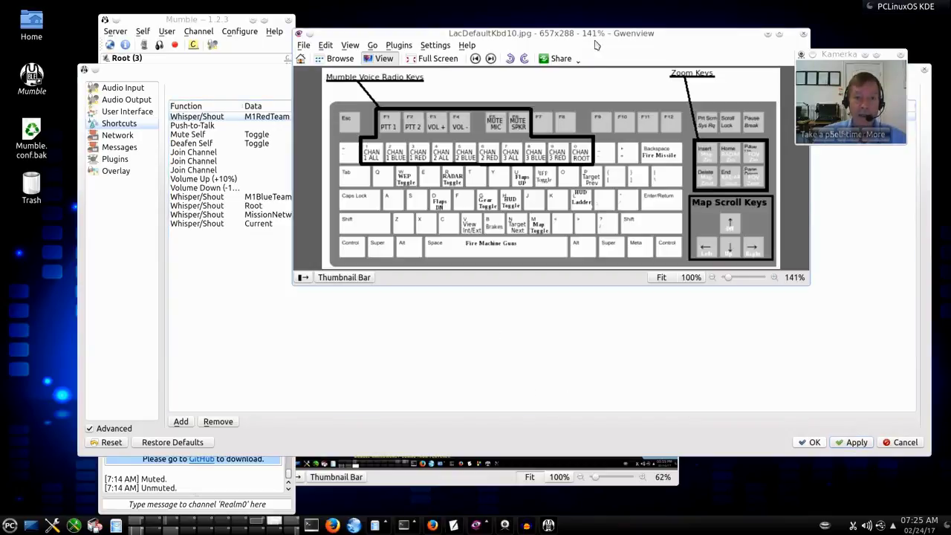
{"action": "left_click", "coordinate": [431, 346]}
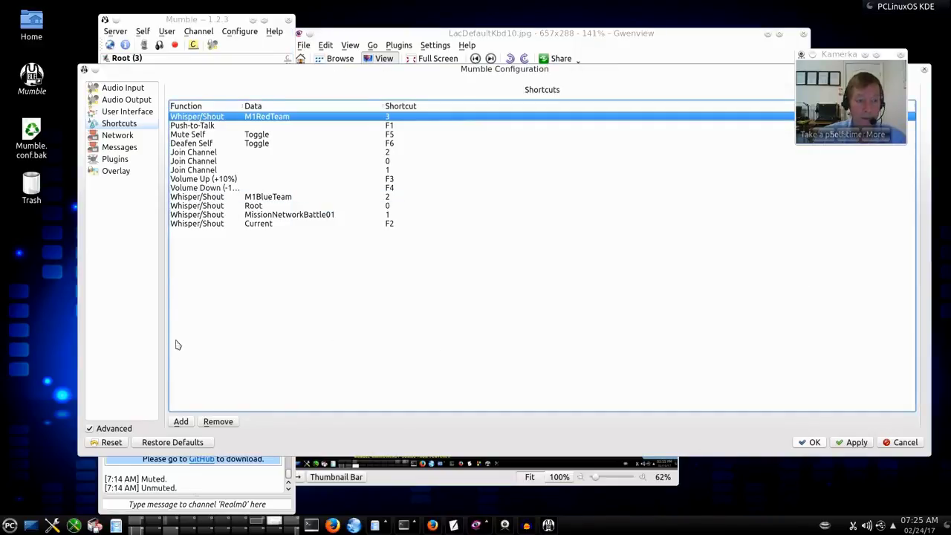
{"action": "left_click", "coordinate": [181, 421]}
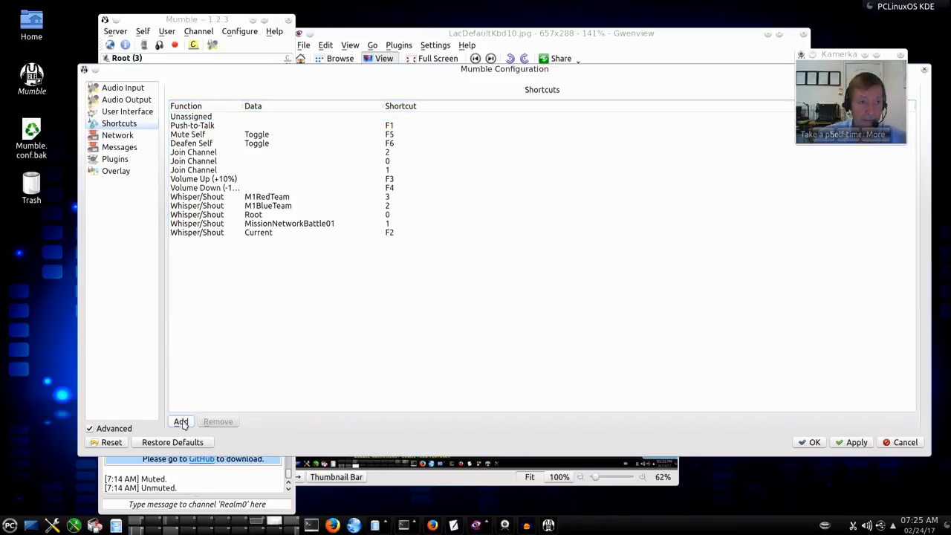
{"action": "double_click", "coordinate": [222, 122]}
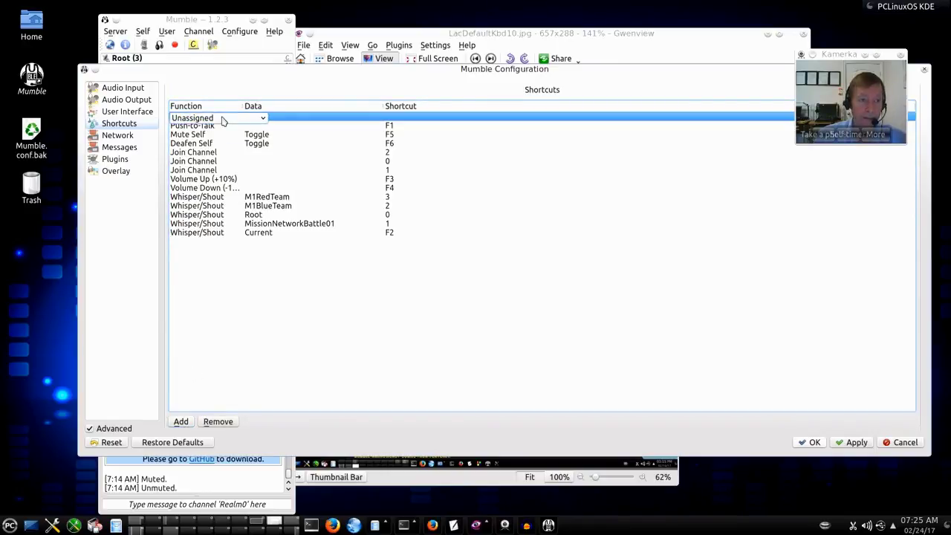
{"action": "left_click", "coordinate": [264, 120]}
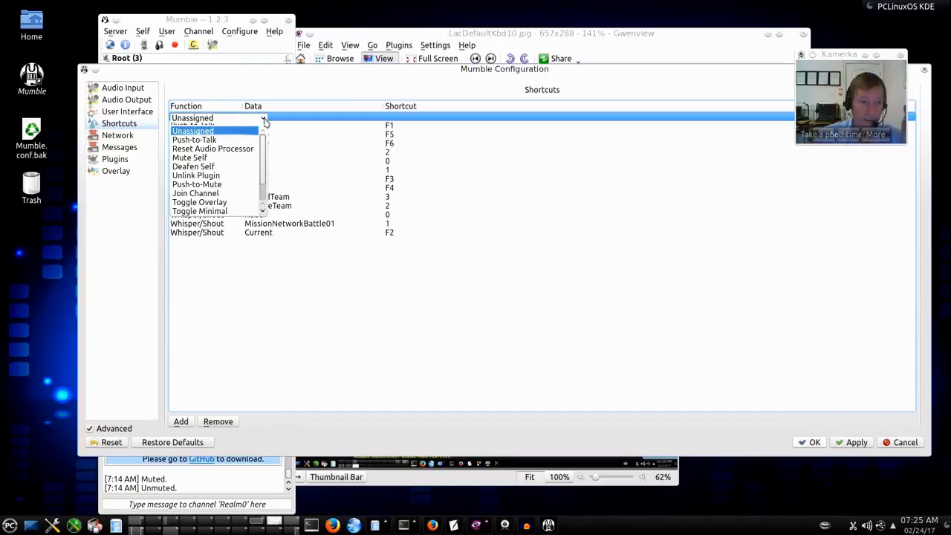
{"action": "left_click", "coordinate": [215, 195]}
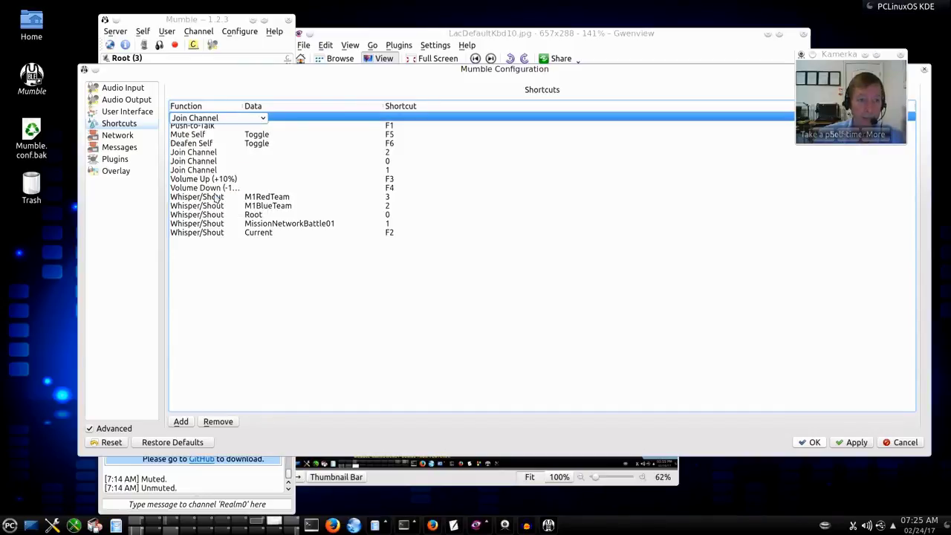
{"action": "left_click", "coordinate": [312, 120]}
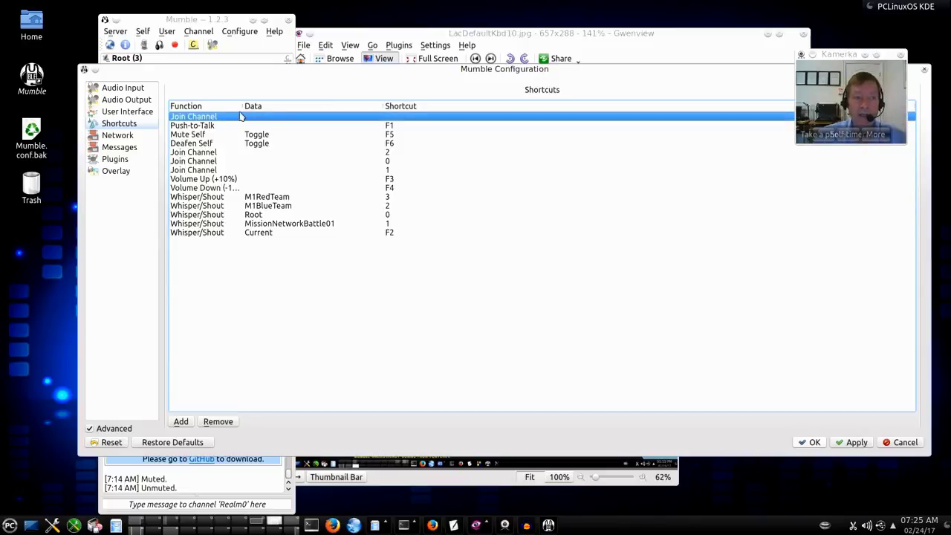
Assign the 3 key to the new Join Channel shortcut, and save and close the configuration
{"action": "left_click", "coordinate": [402, 117]}
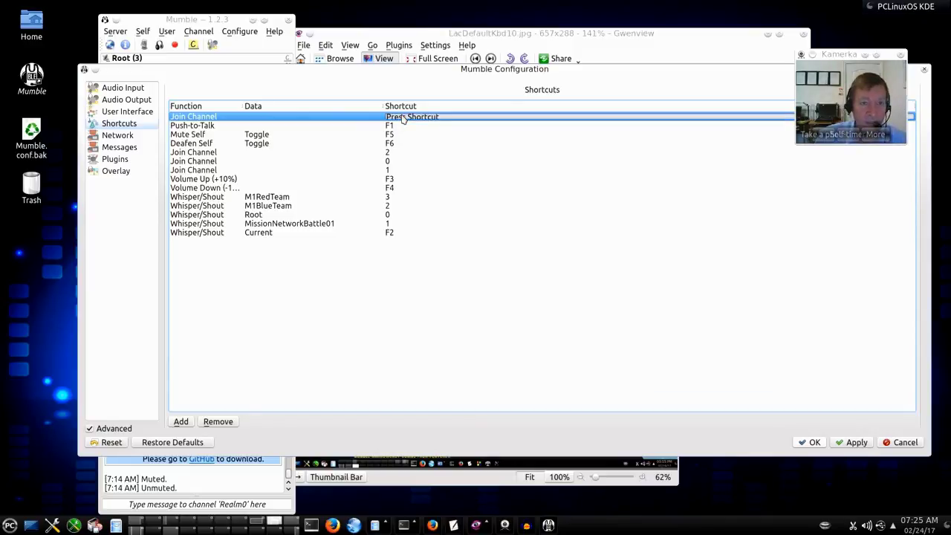
{"action": "key", "text": "3"}
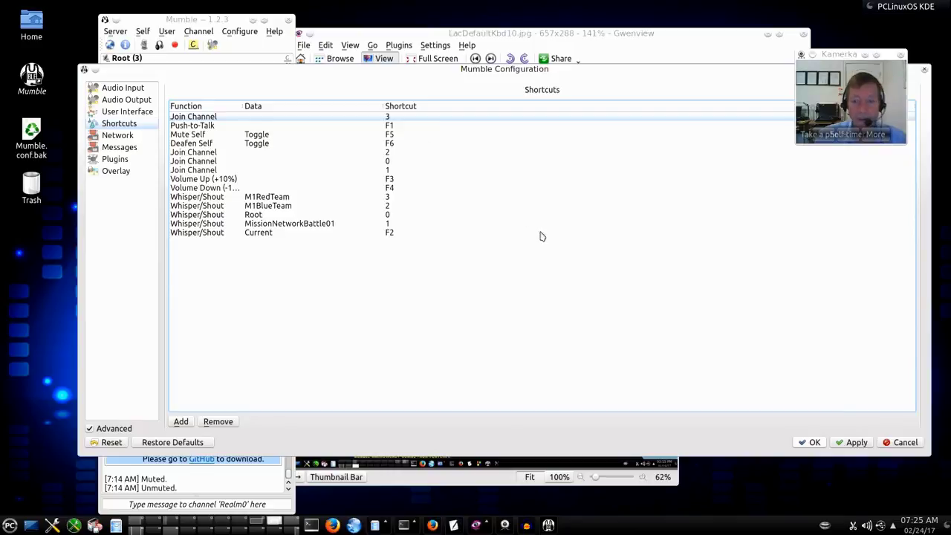
{"action": "left_click", "coordinate": [814, 442]}
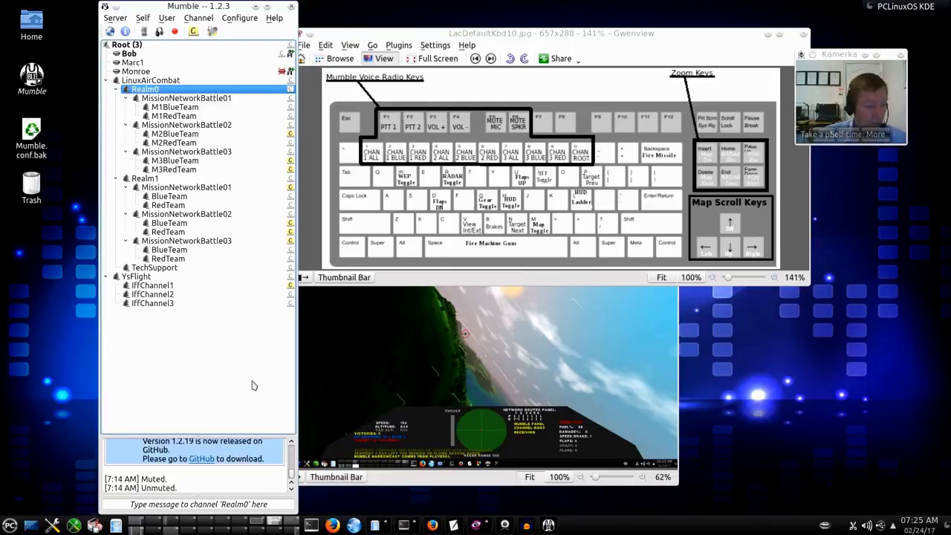
Test the 1, 2, 3 and 0 shortcuts by joining MissionNetworkBattle01, M1BlueTeam, M1RedTeam and Root in turn
{"action": "key", "text": "1"}
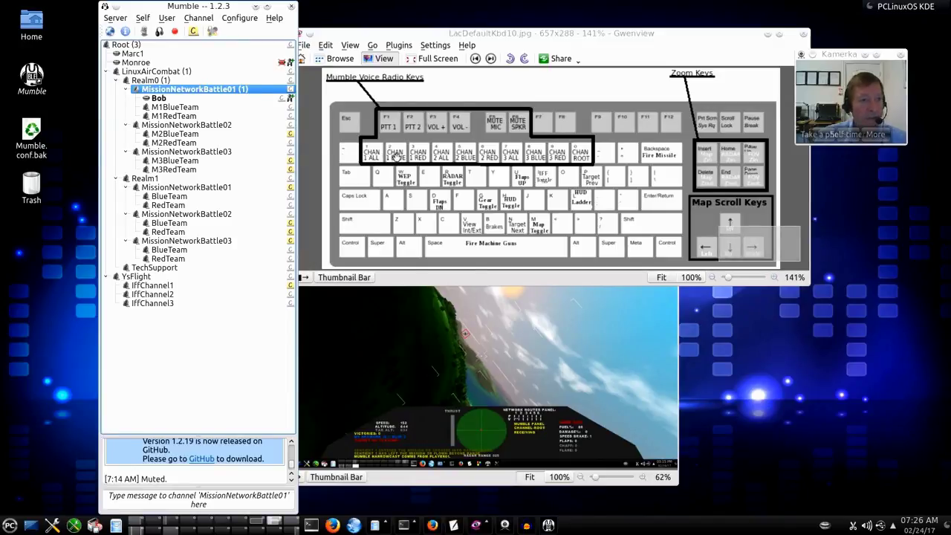
{"action": "key", "text": "2"}
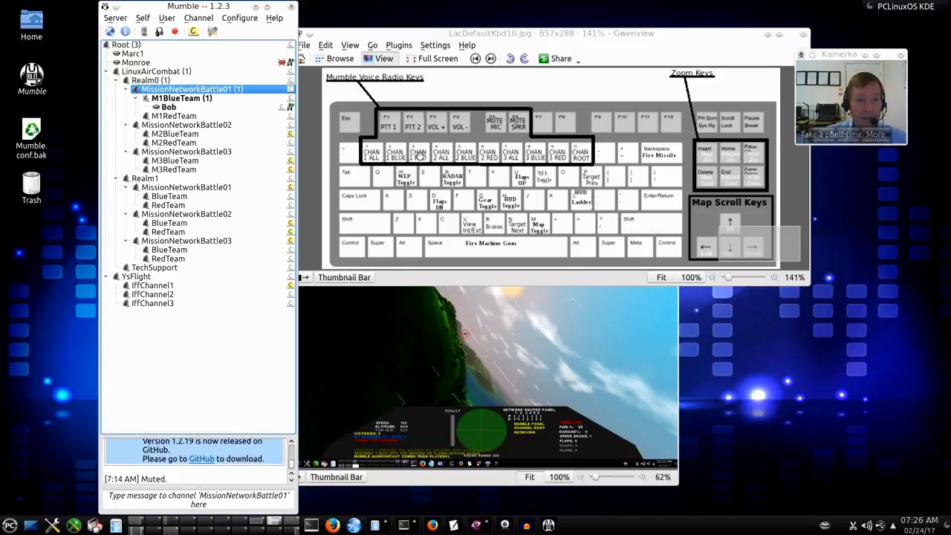
{"action": "key", "text": "3"}
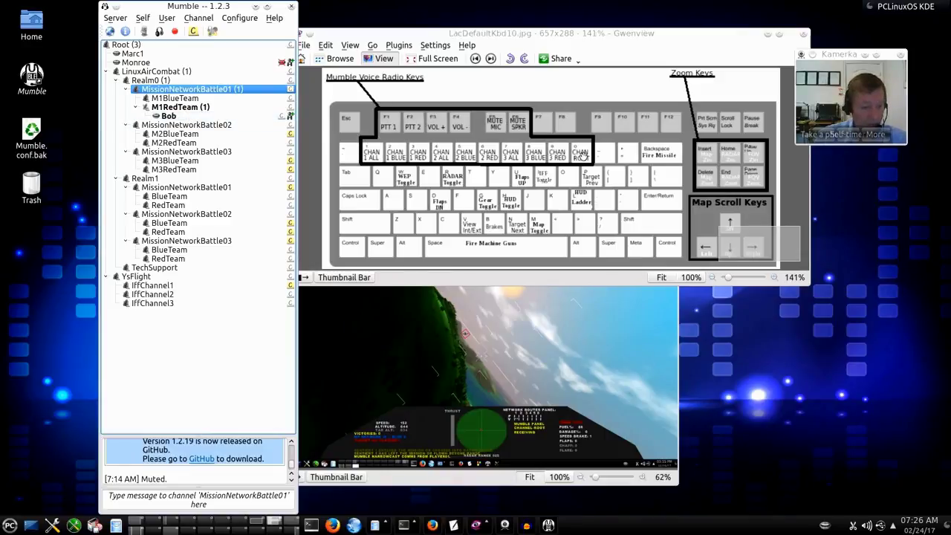
{"action": "key", "text": "0"}
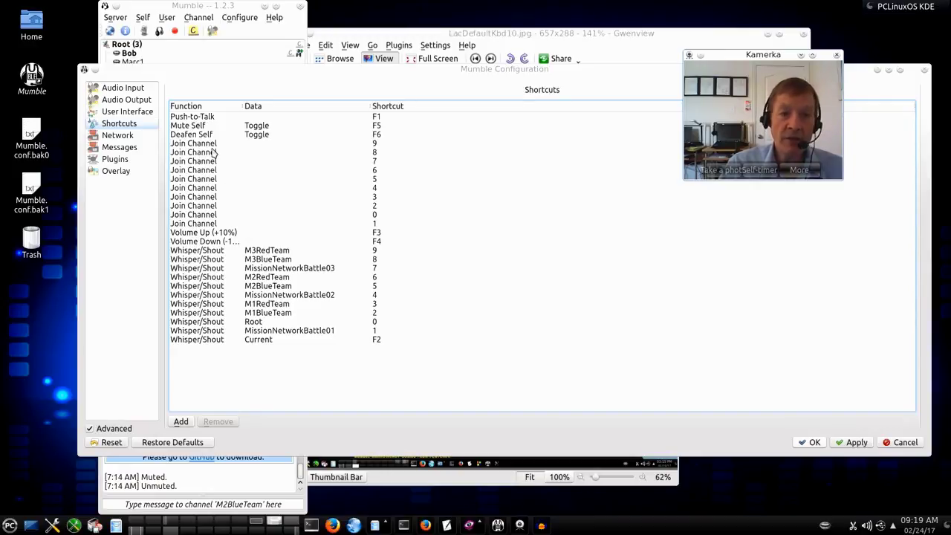
Compare the completed shortcut list with the keyboard layout image, the Patch00.png screenshot and the main Mumble window
{"action": "left_click", "coordinate": [399, 35]}
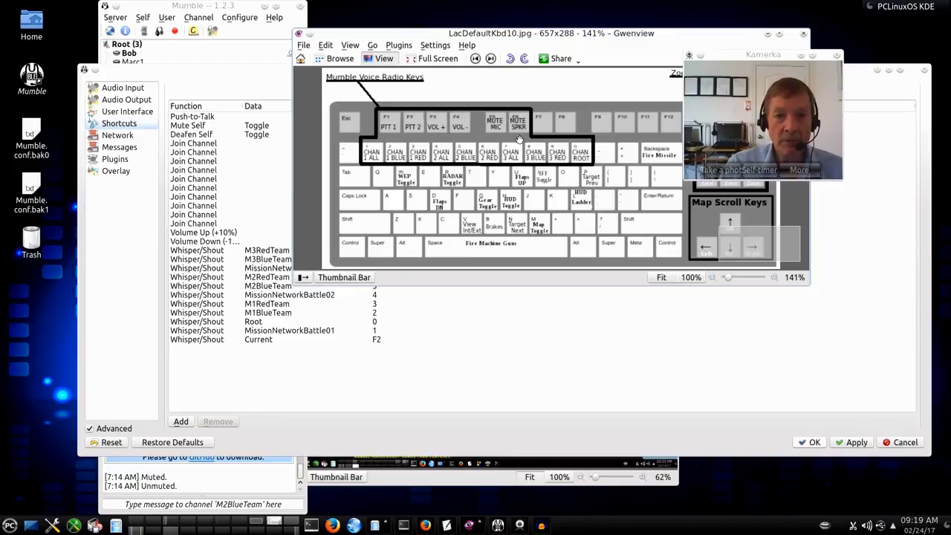
{"action": "left_click", "coordinate": [489, 480]}
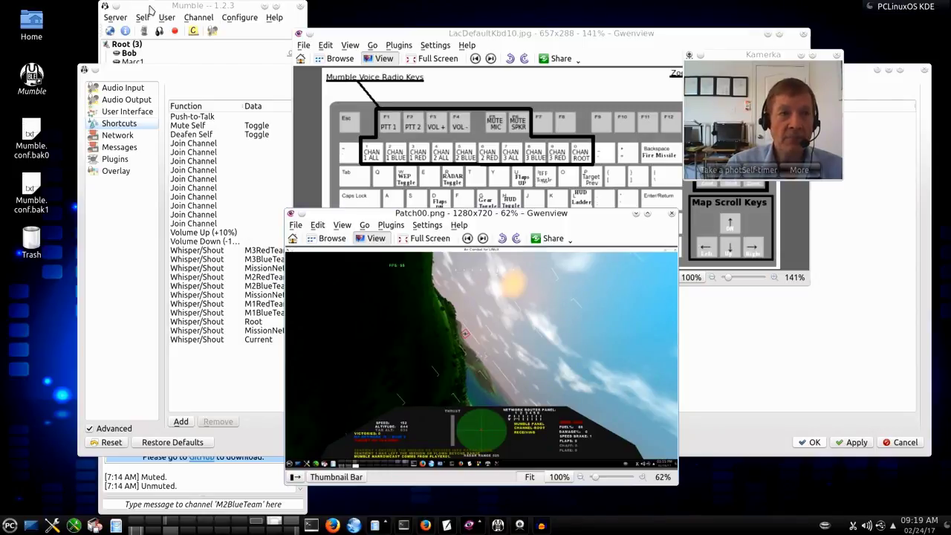
{"action": "left_click", "coordinate": [151, 9]}
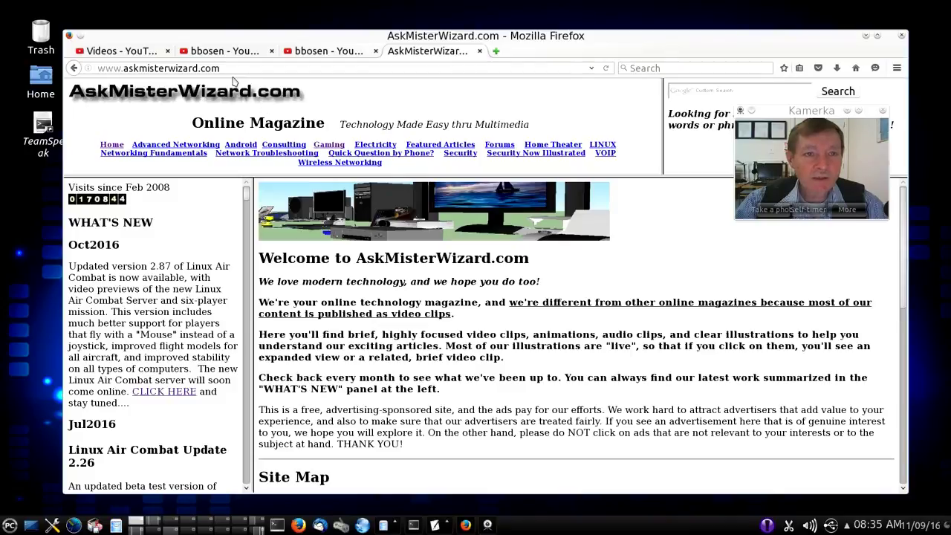
In Firefox, go through AskMisterWizard.com's Gaming and Flight Simulation sections and open the Linux Air Combat details page
{"action": "left_click", "coordinate": [326, 144]}
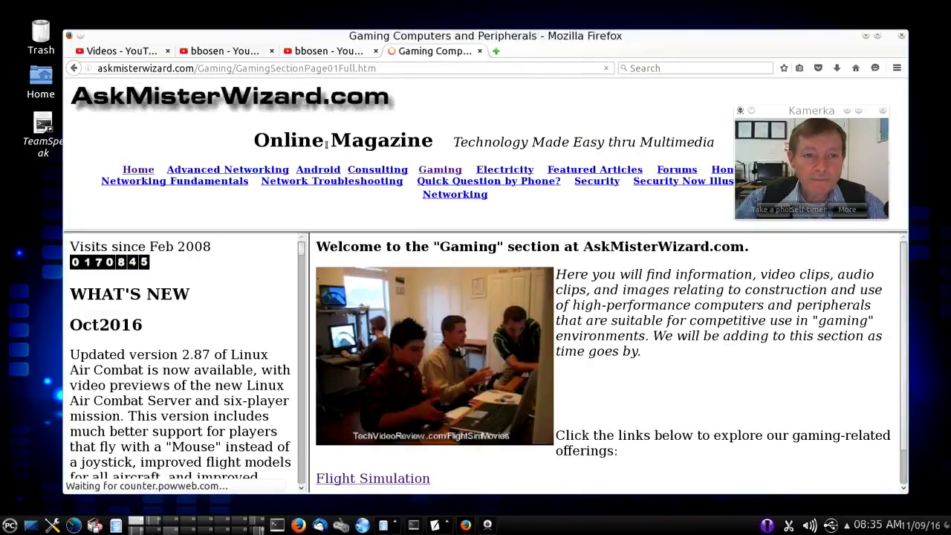
{"action": "left_click", "coordinate": [371, 480]}
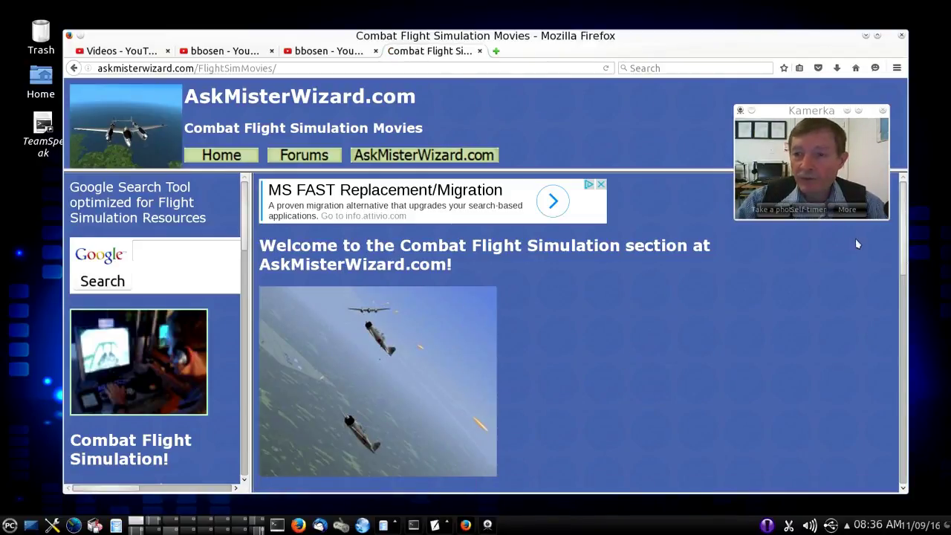
{"action": "scroll", "coordinate": [905, 224], "scroll_direction": "down", "scroll_amount": 2}
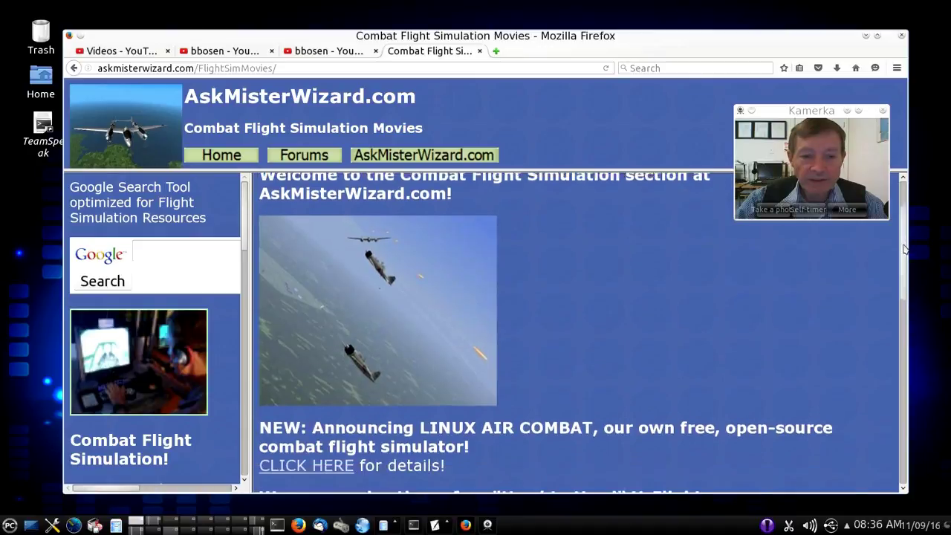
{"action": "left_click", "coordinate": [329, 462]}
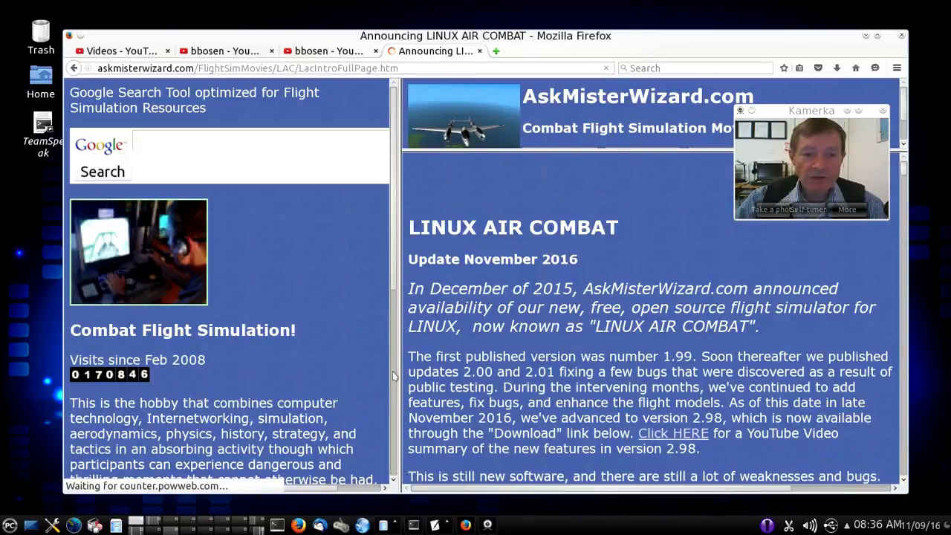